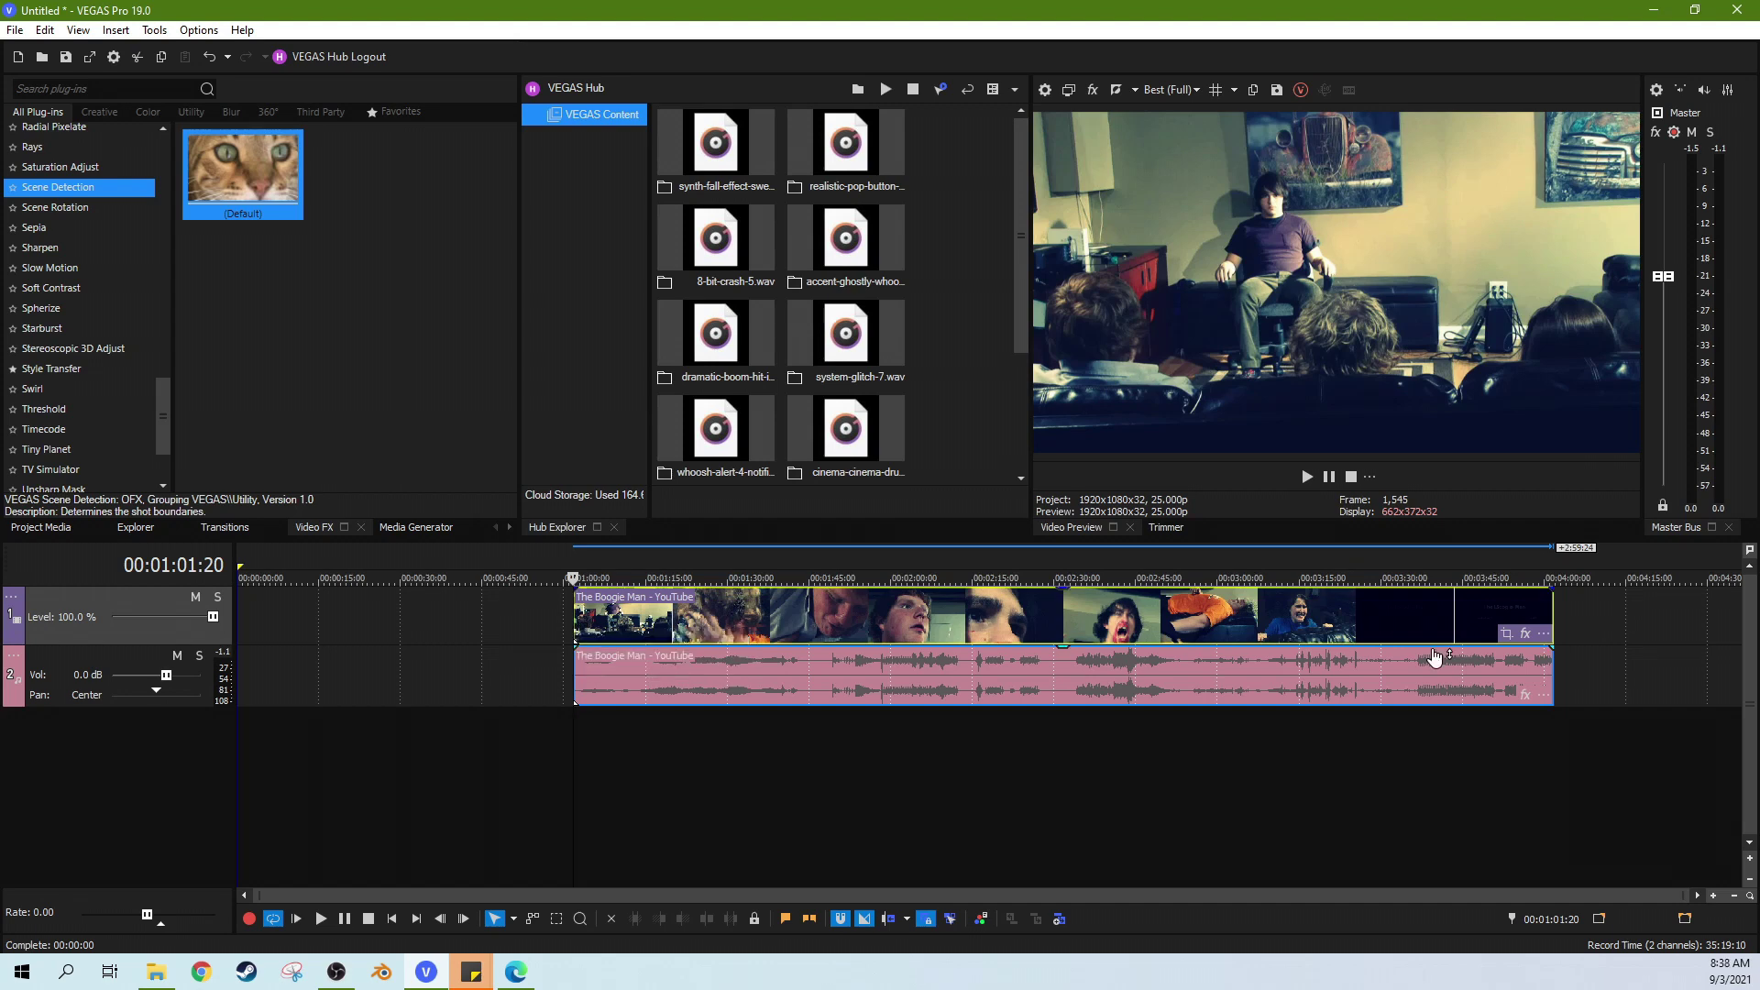
- Jump to the project end and then back to the start of The Boogie Man clip
key(End)
click(675, 622)
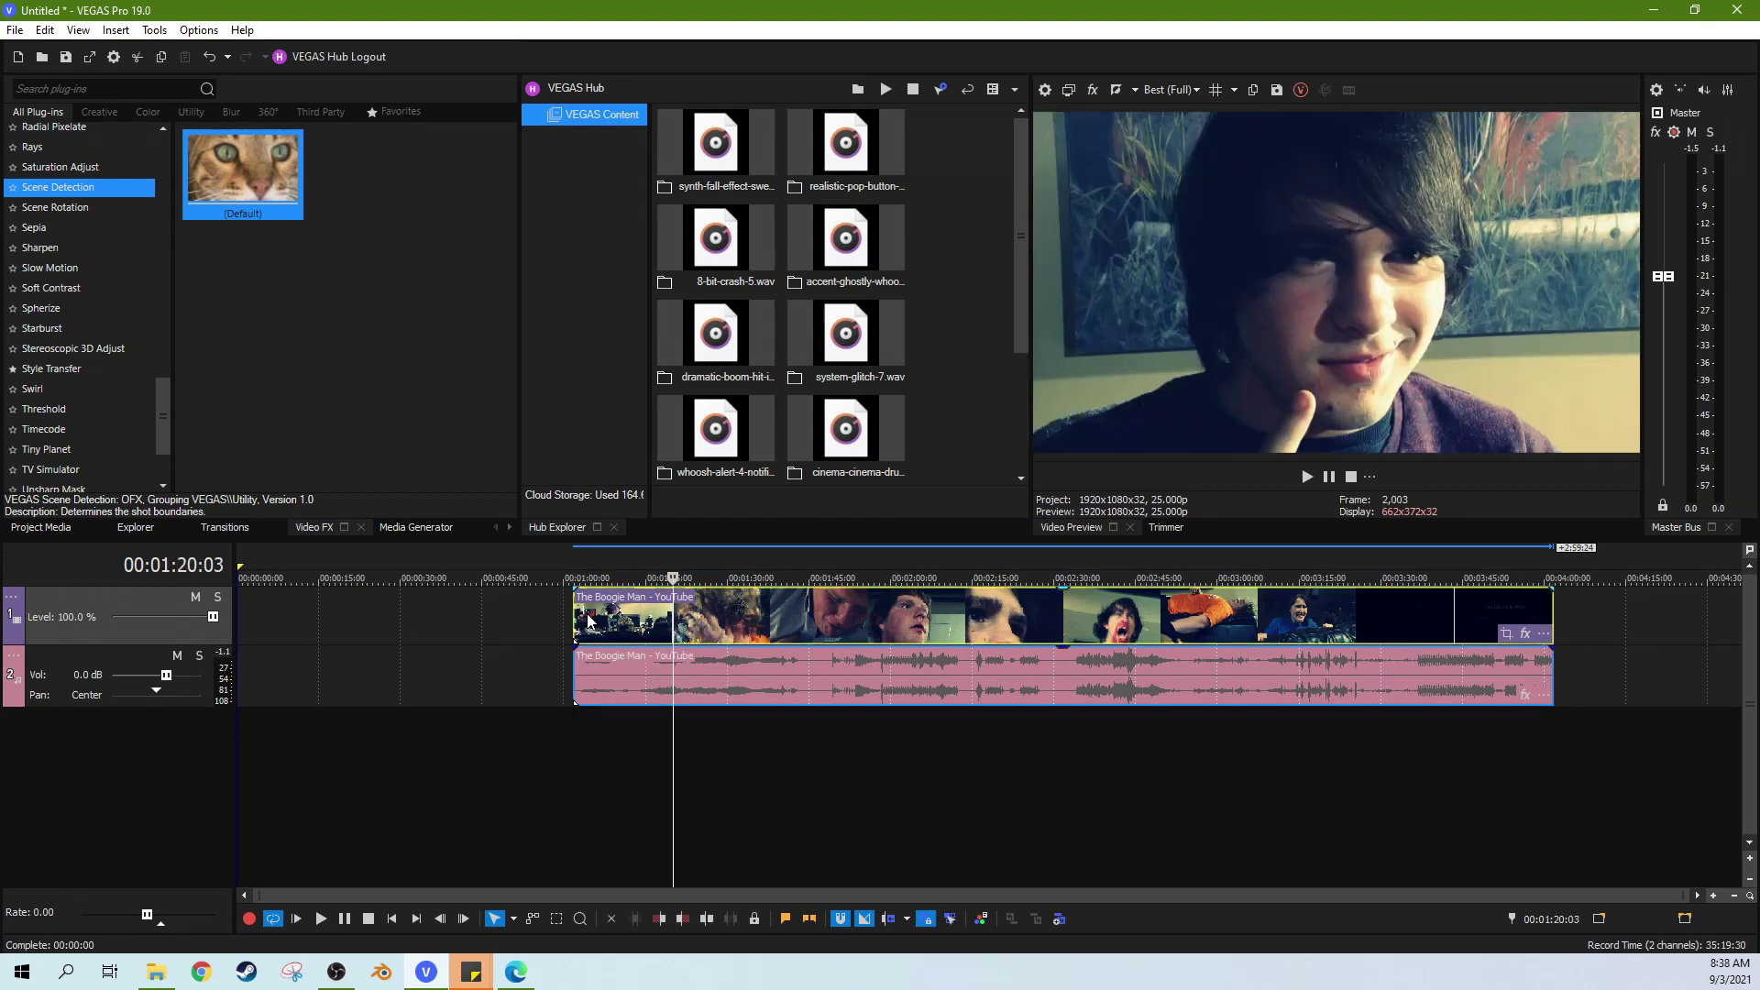
click(582, 614)
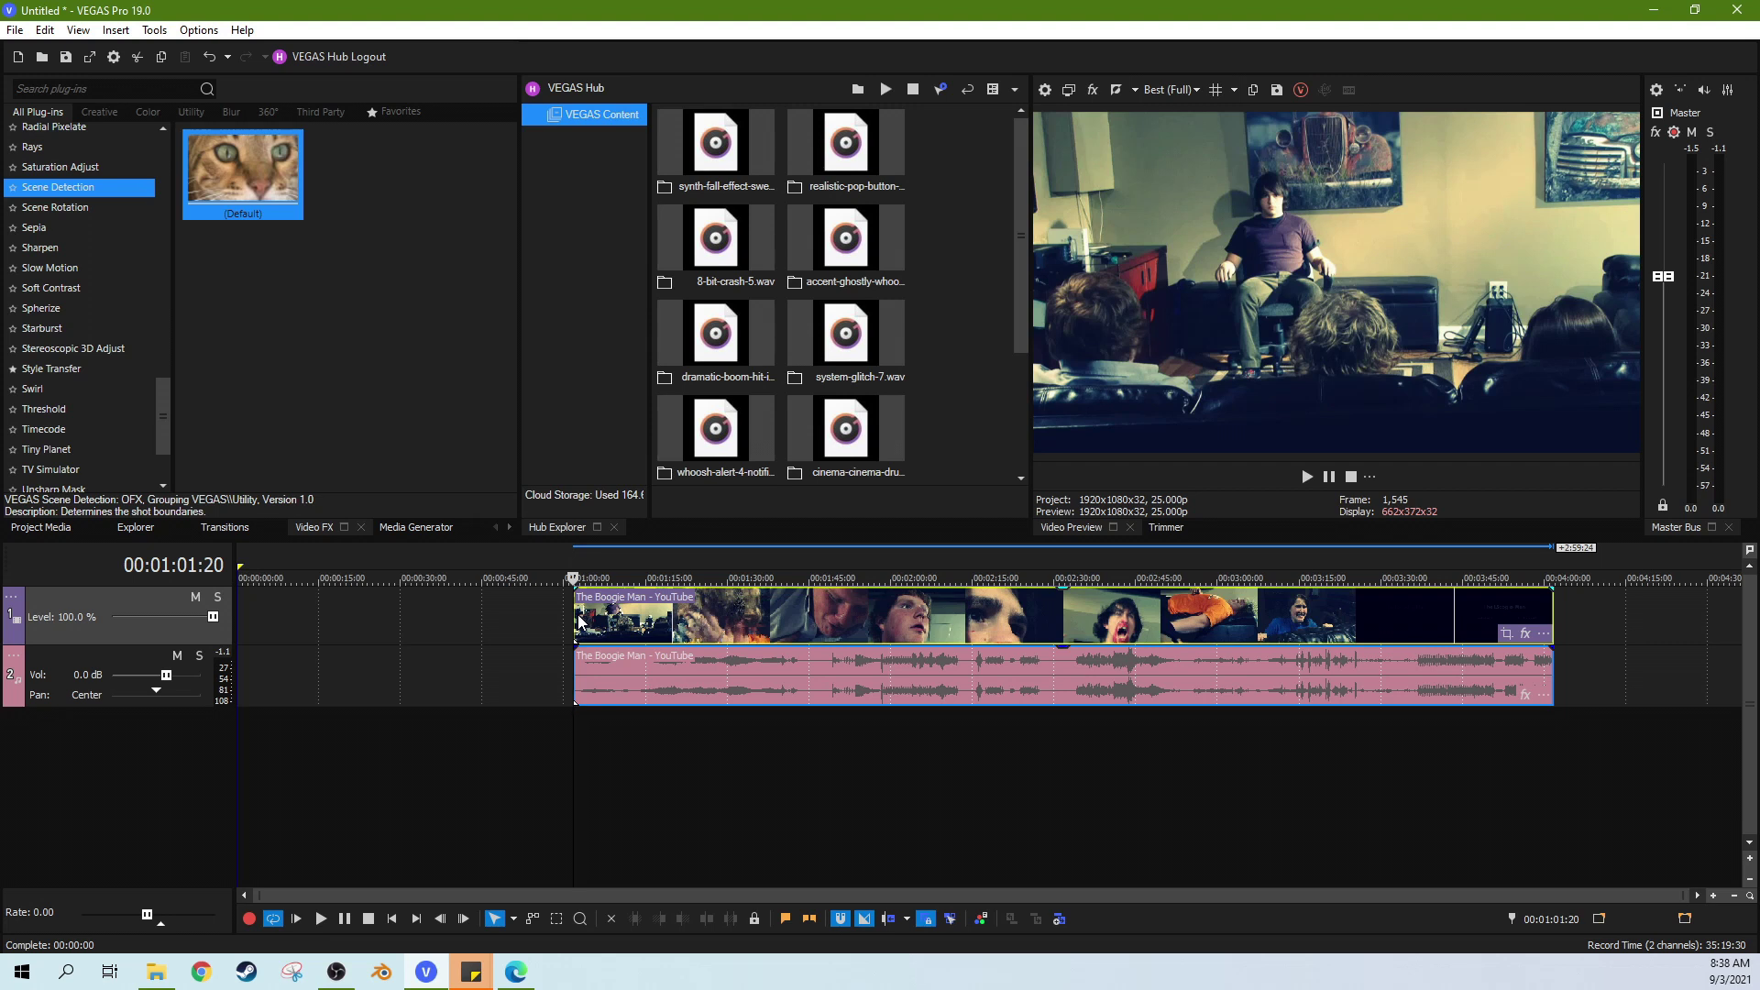
- Preview the clip's opening frames, then drag its video and audio event slightly later
click(650, 627)
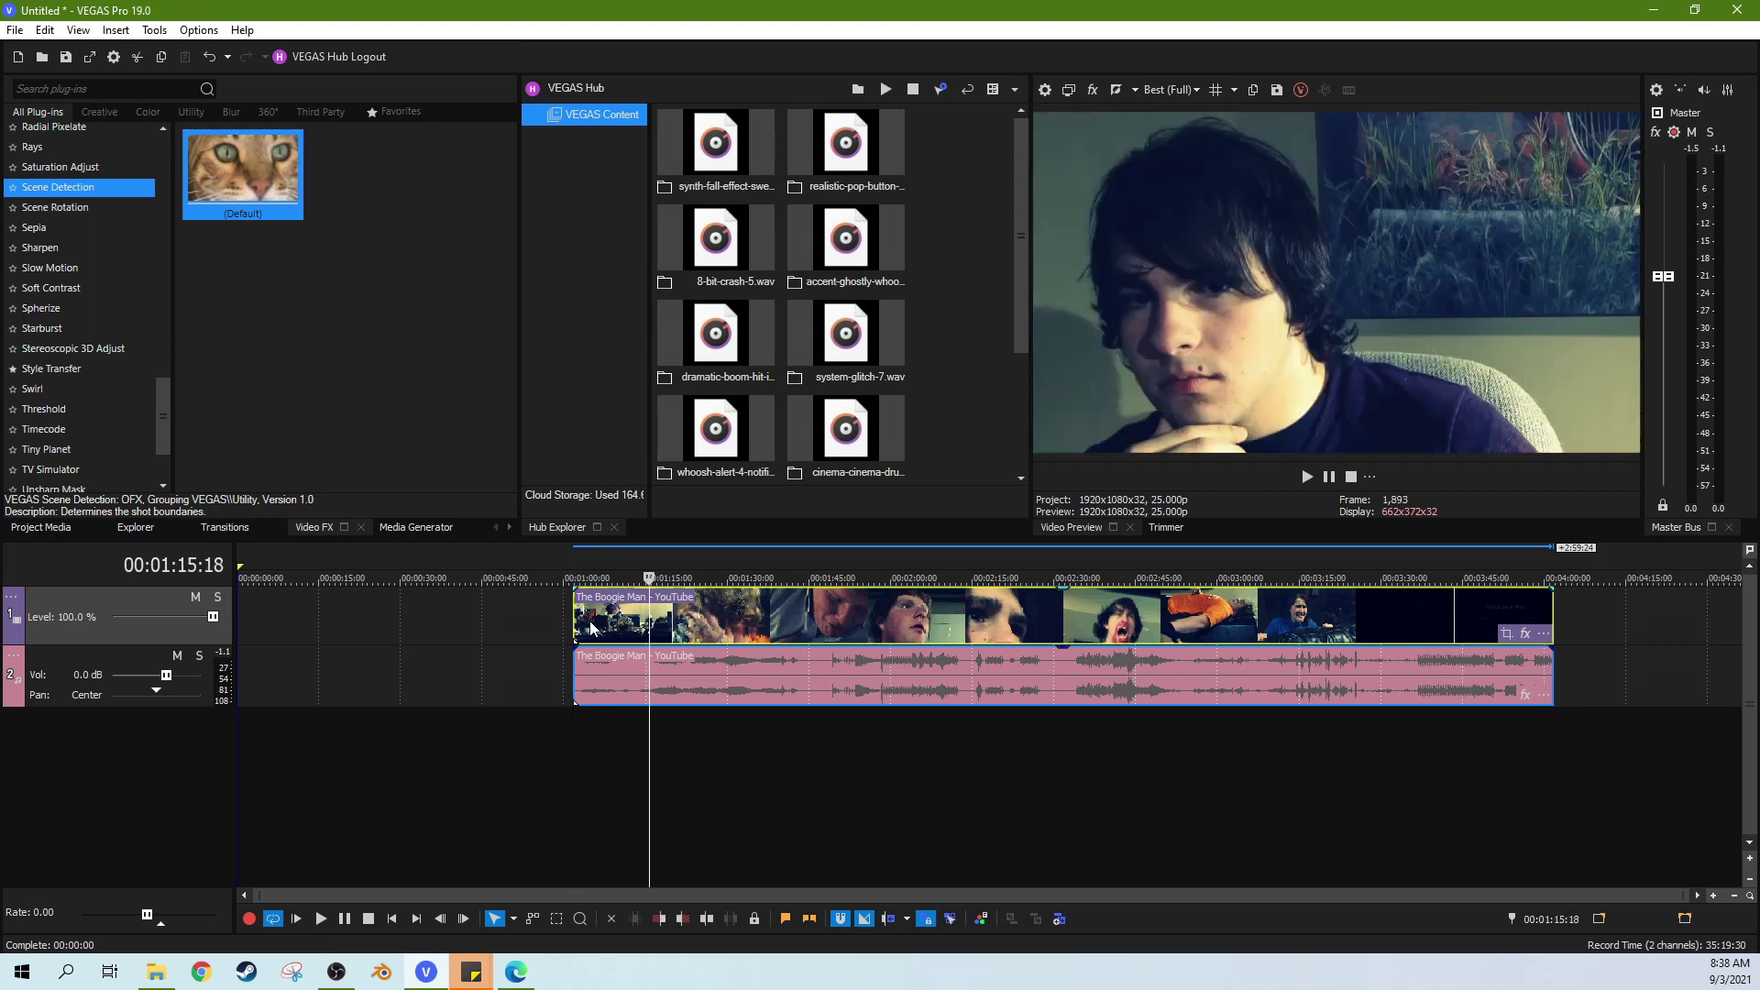
click(587, 625)
click(580, 623)
click(574, 622)
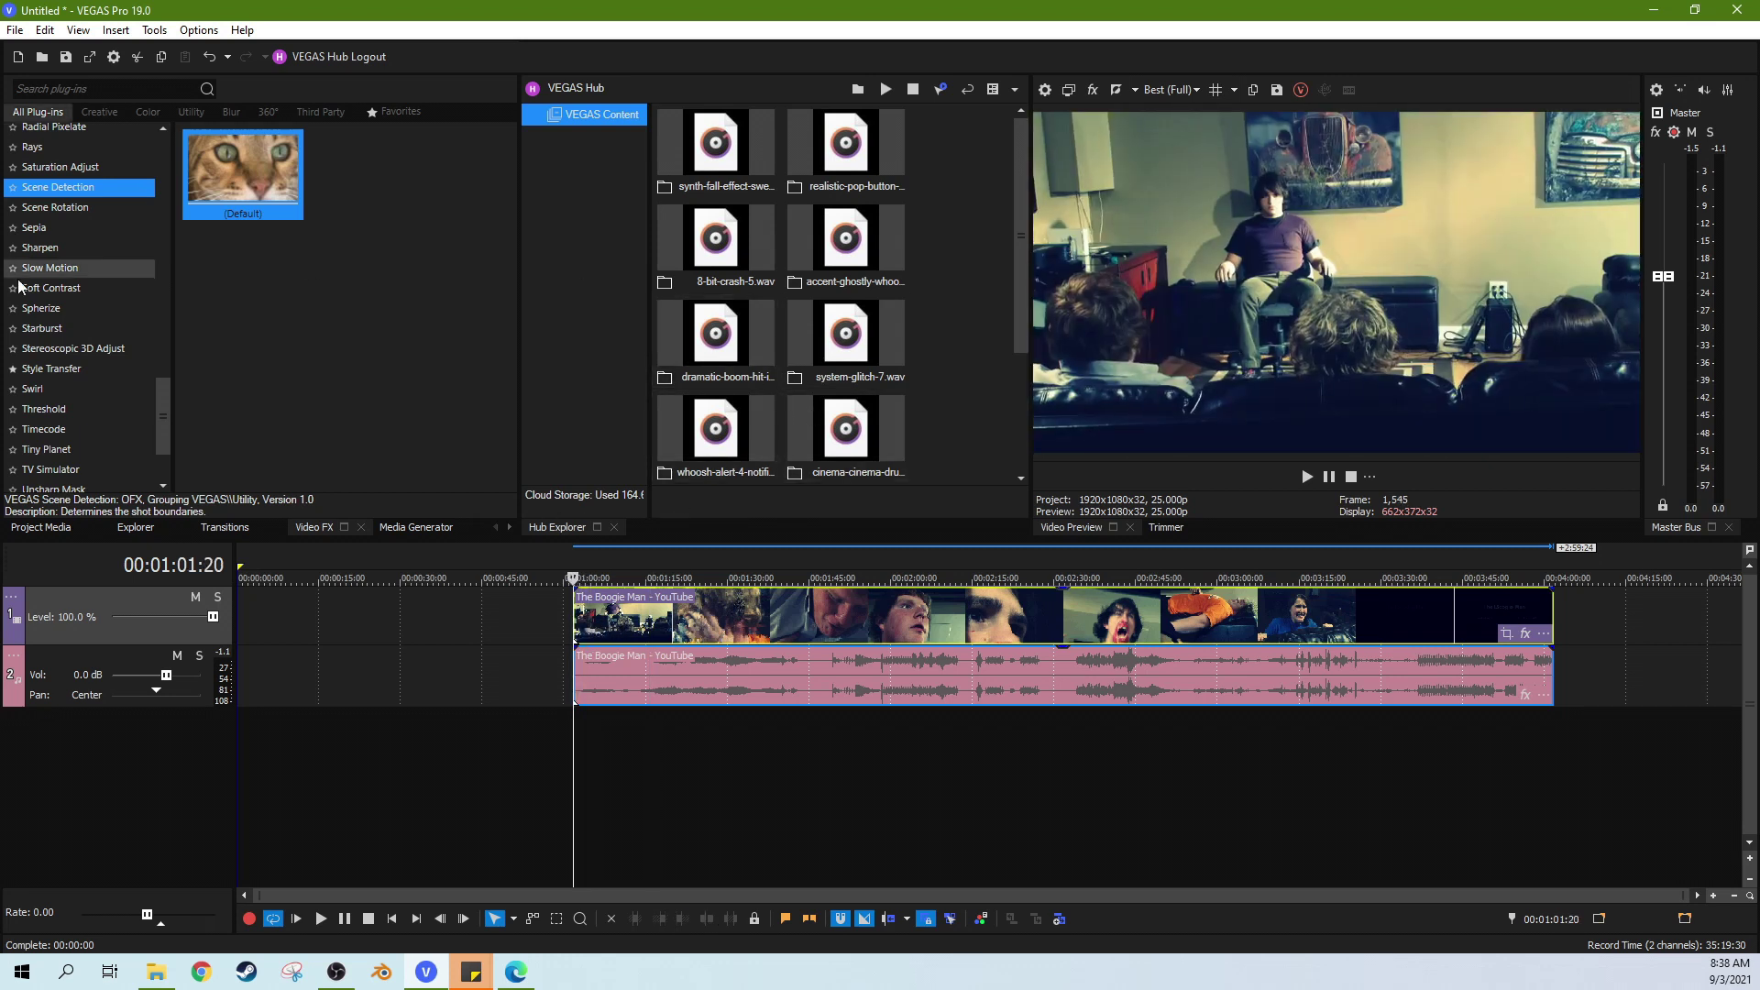
drag(822, 633, 918, 609)
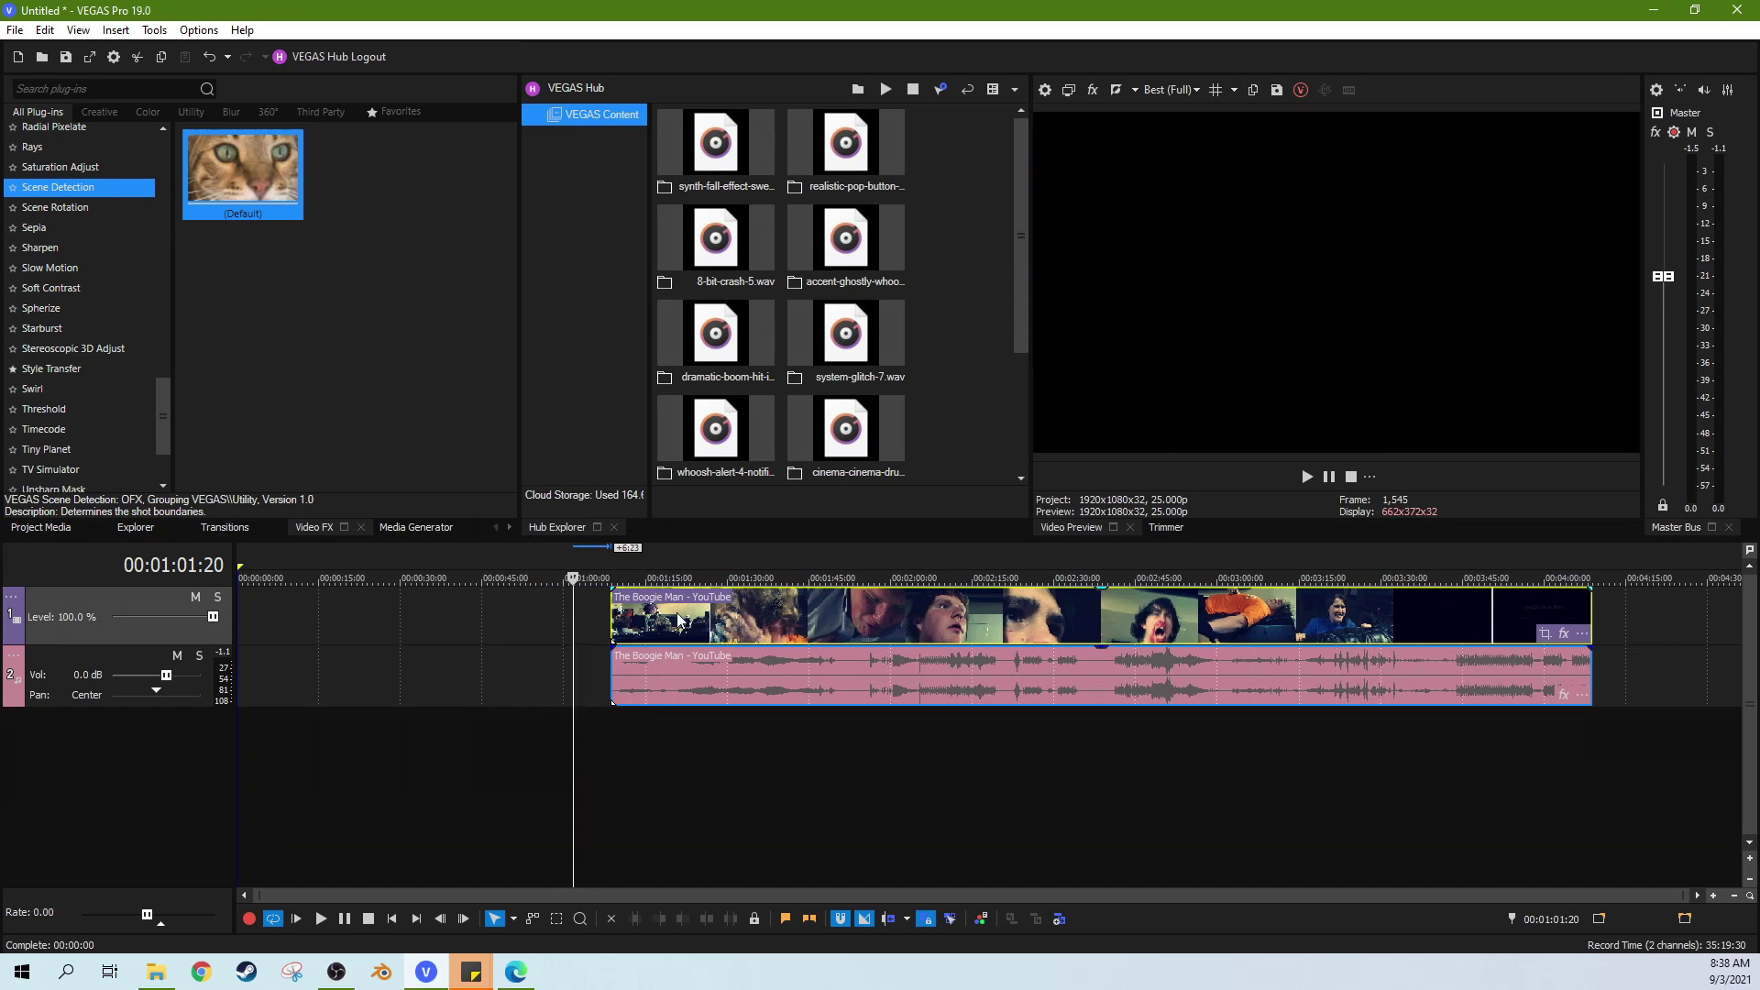
click(823, 627)
click(753, 627)
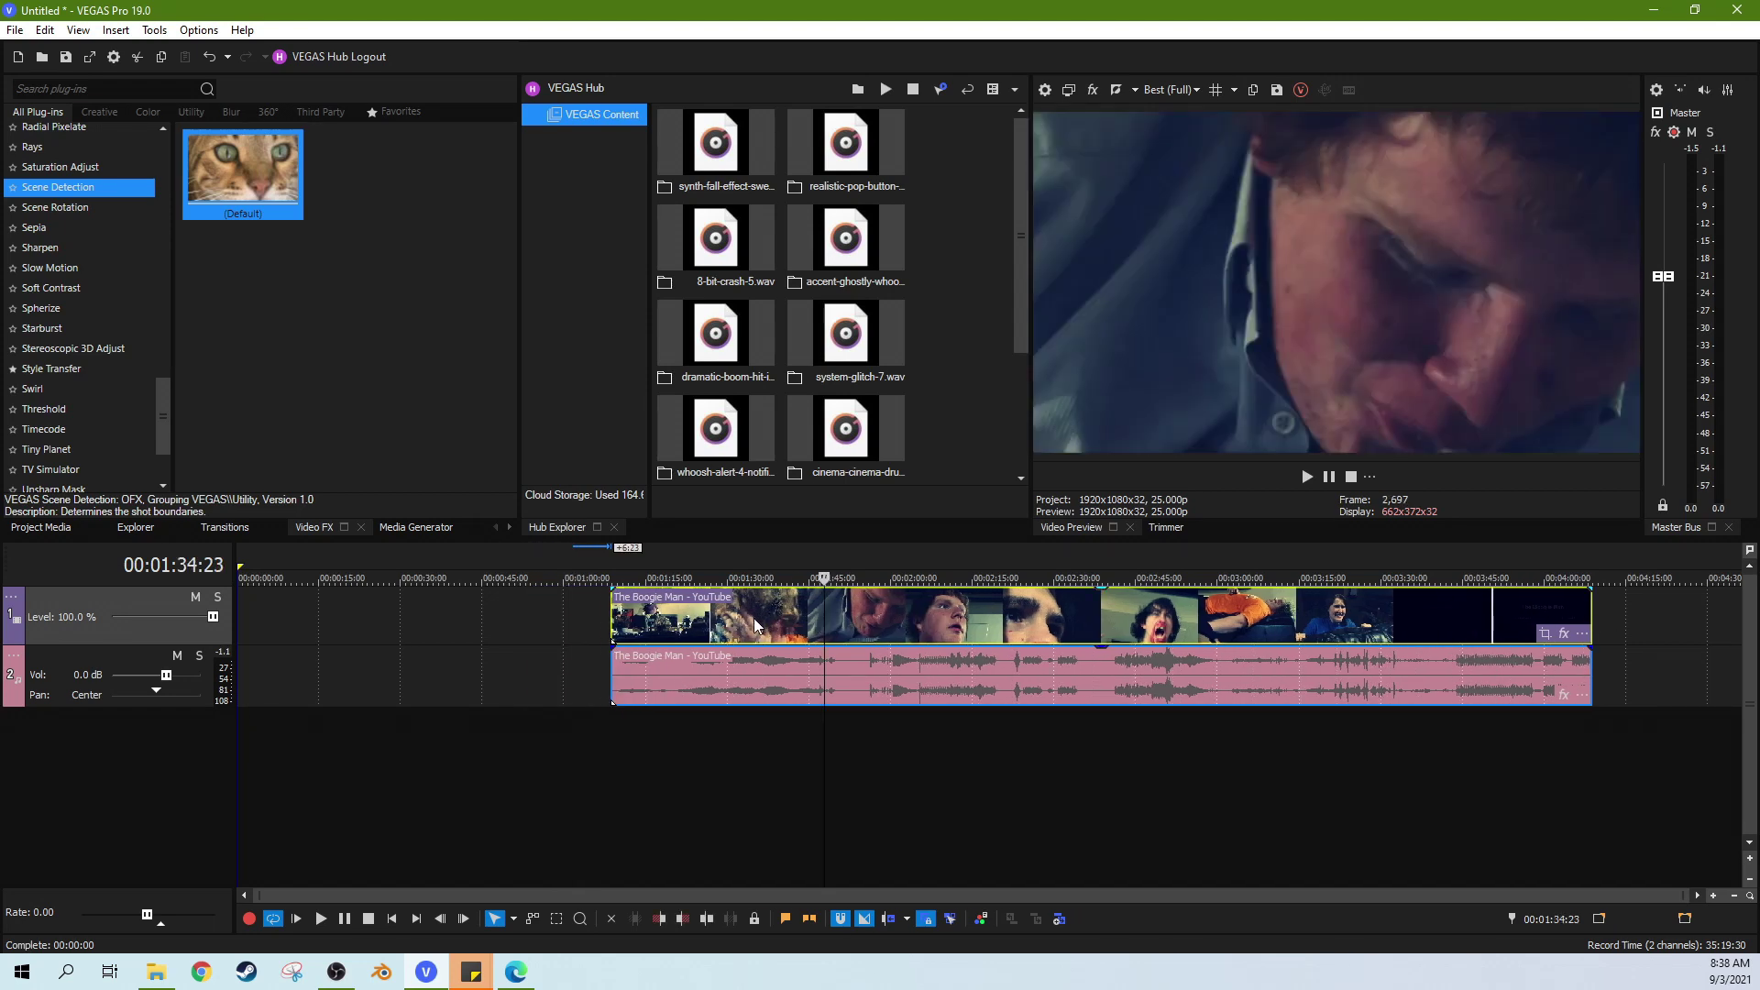
click(717, 605)
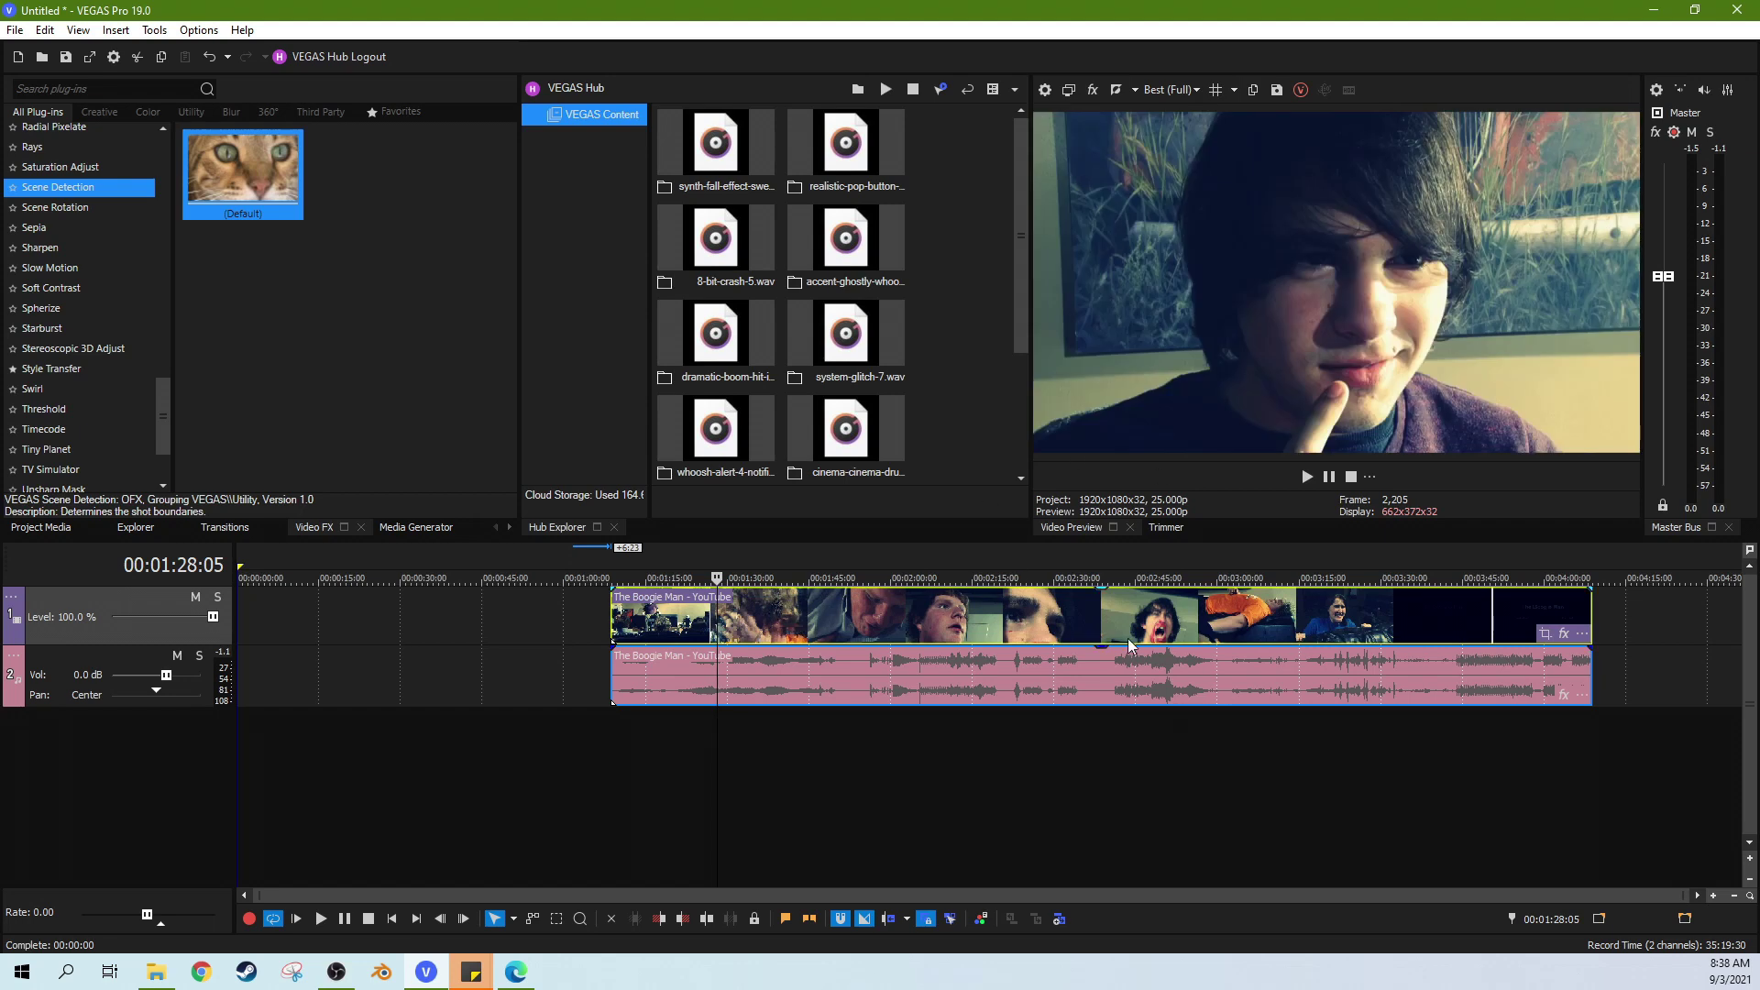
click(895, 632)
click(851, 630)
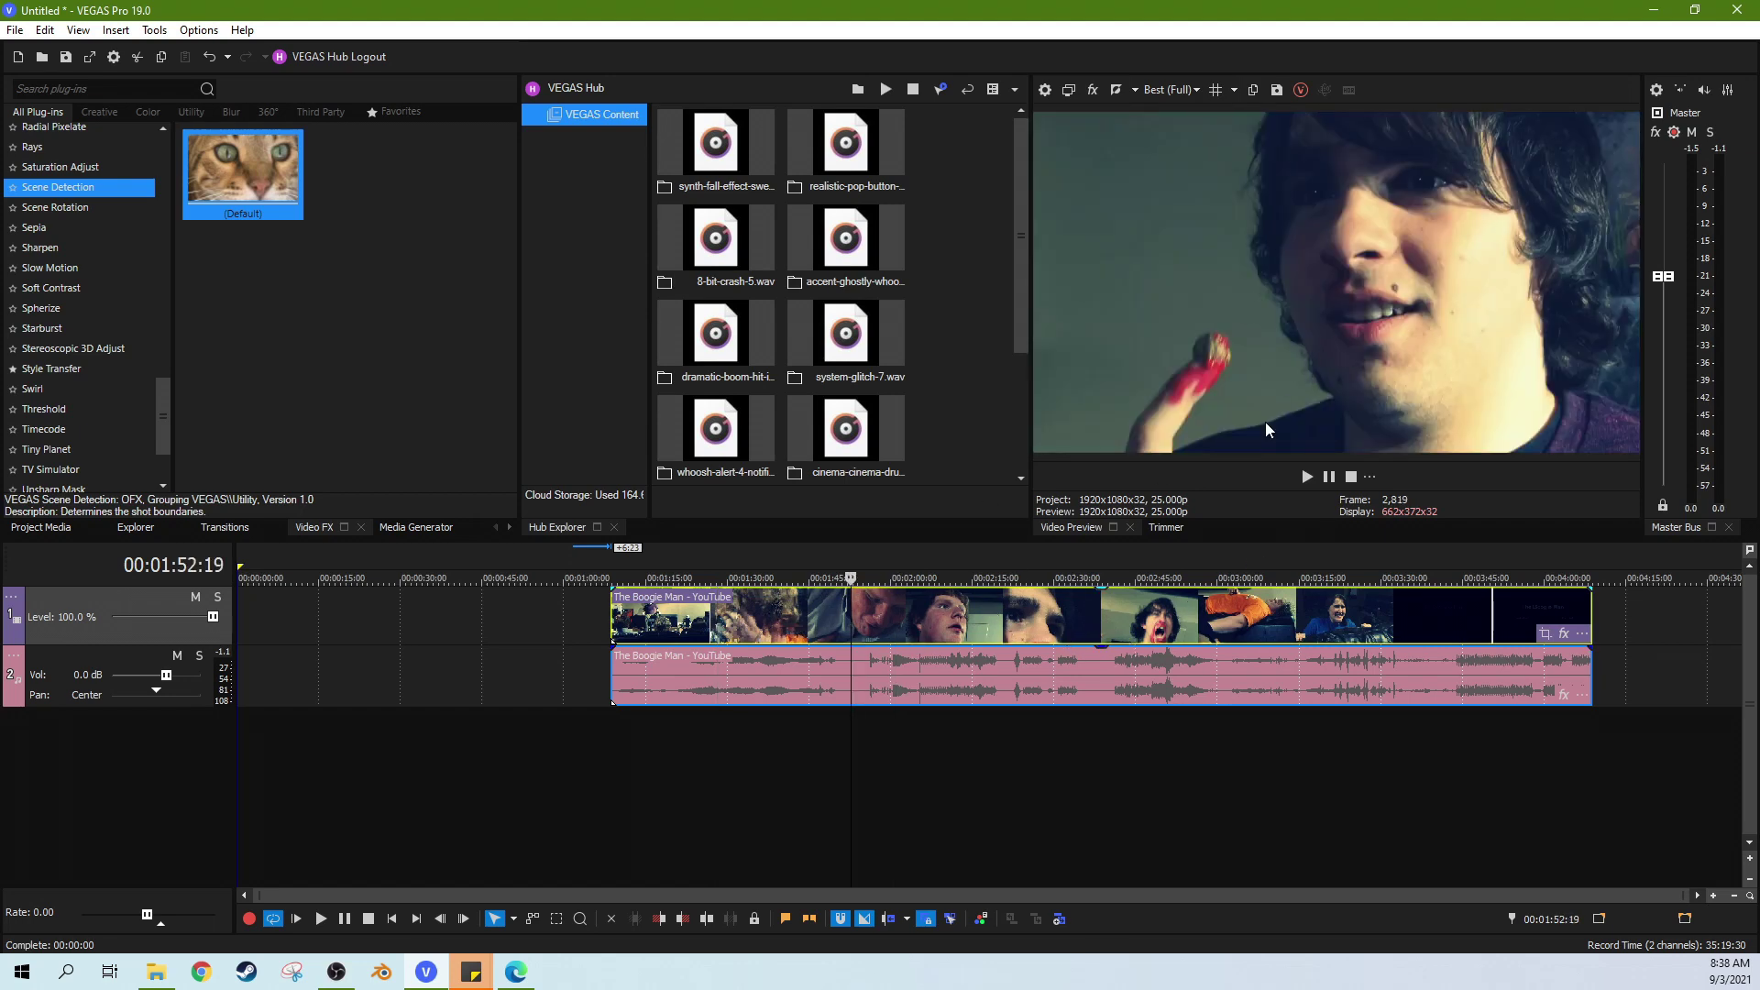
click(676, 635)
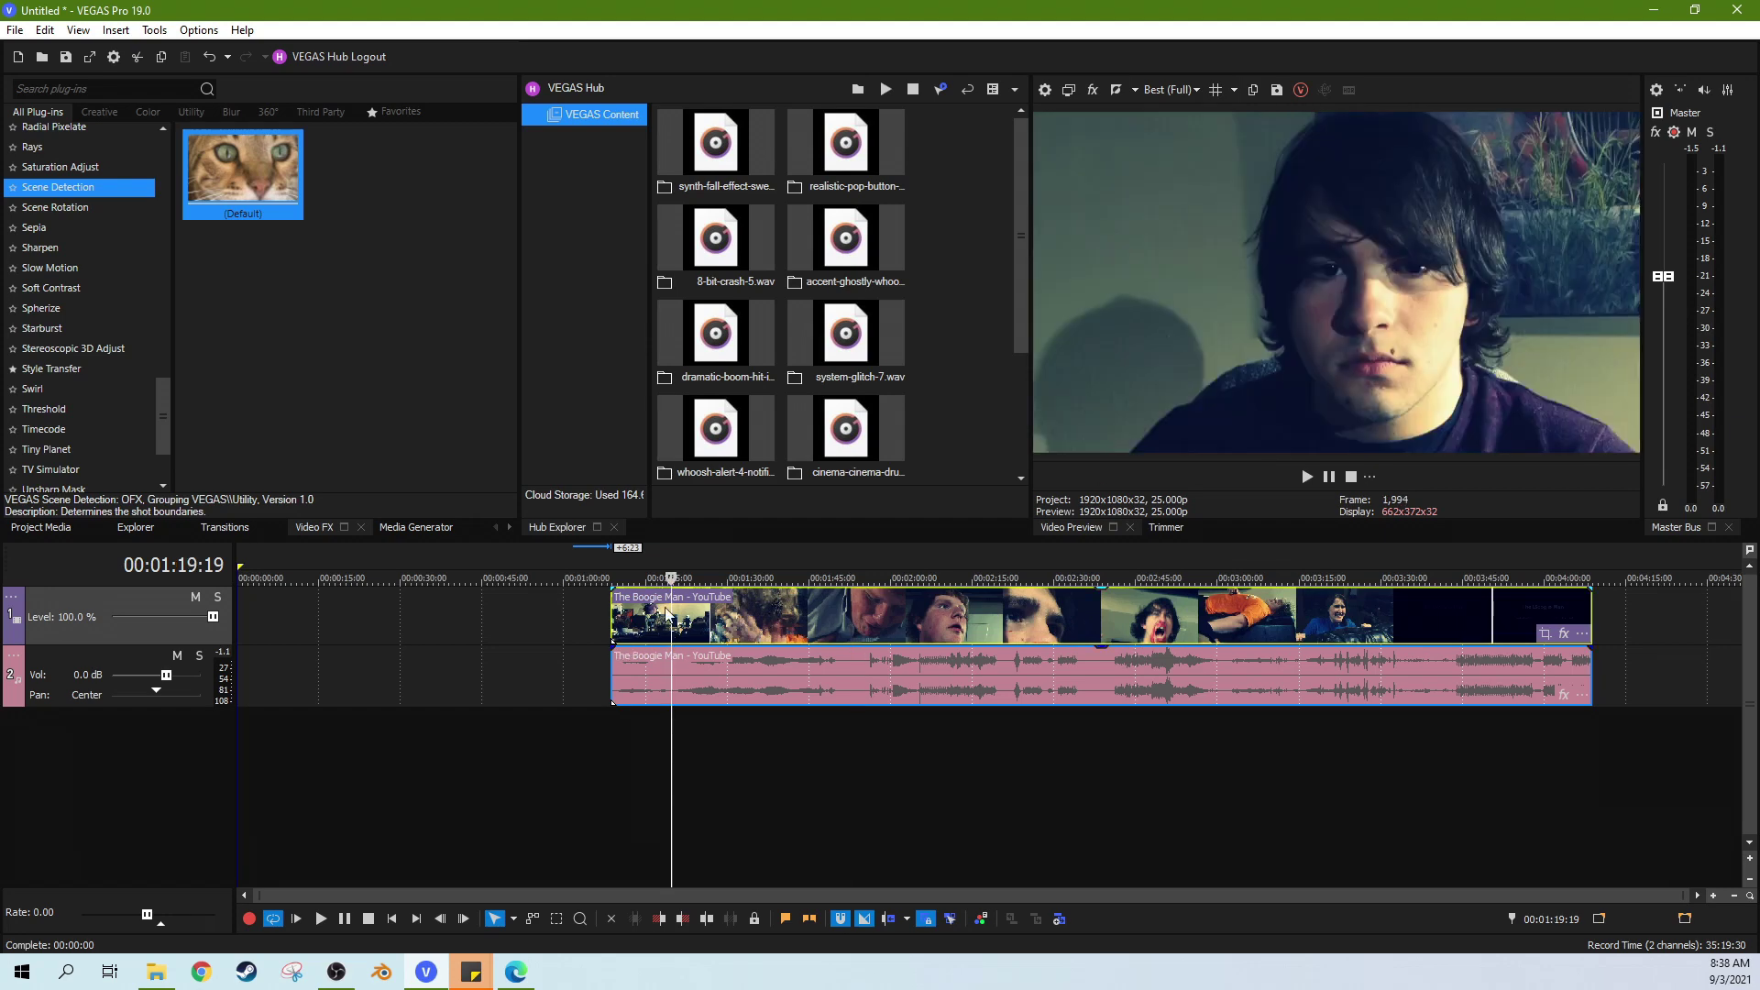
key(space)
key(space)
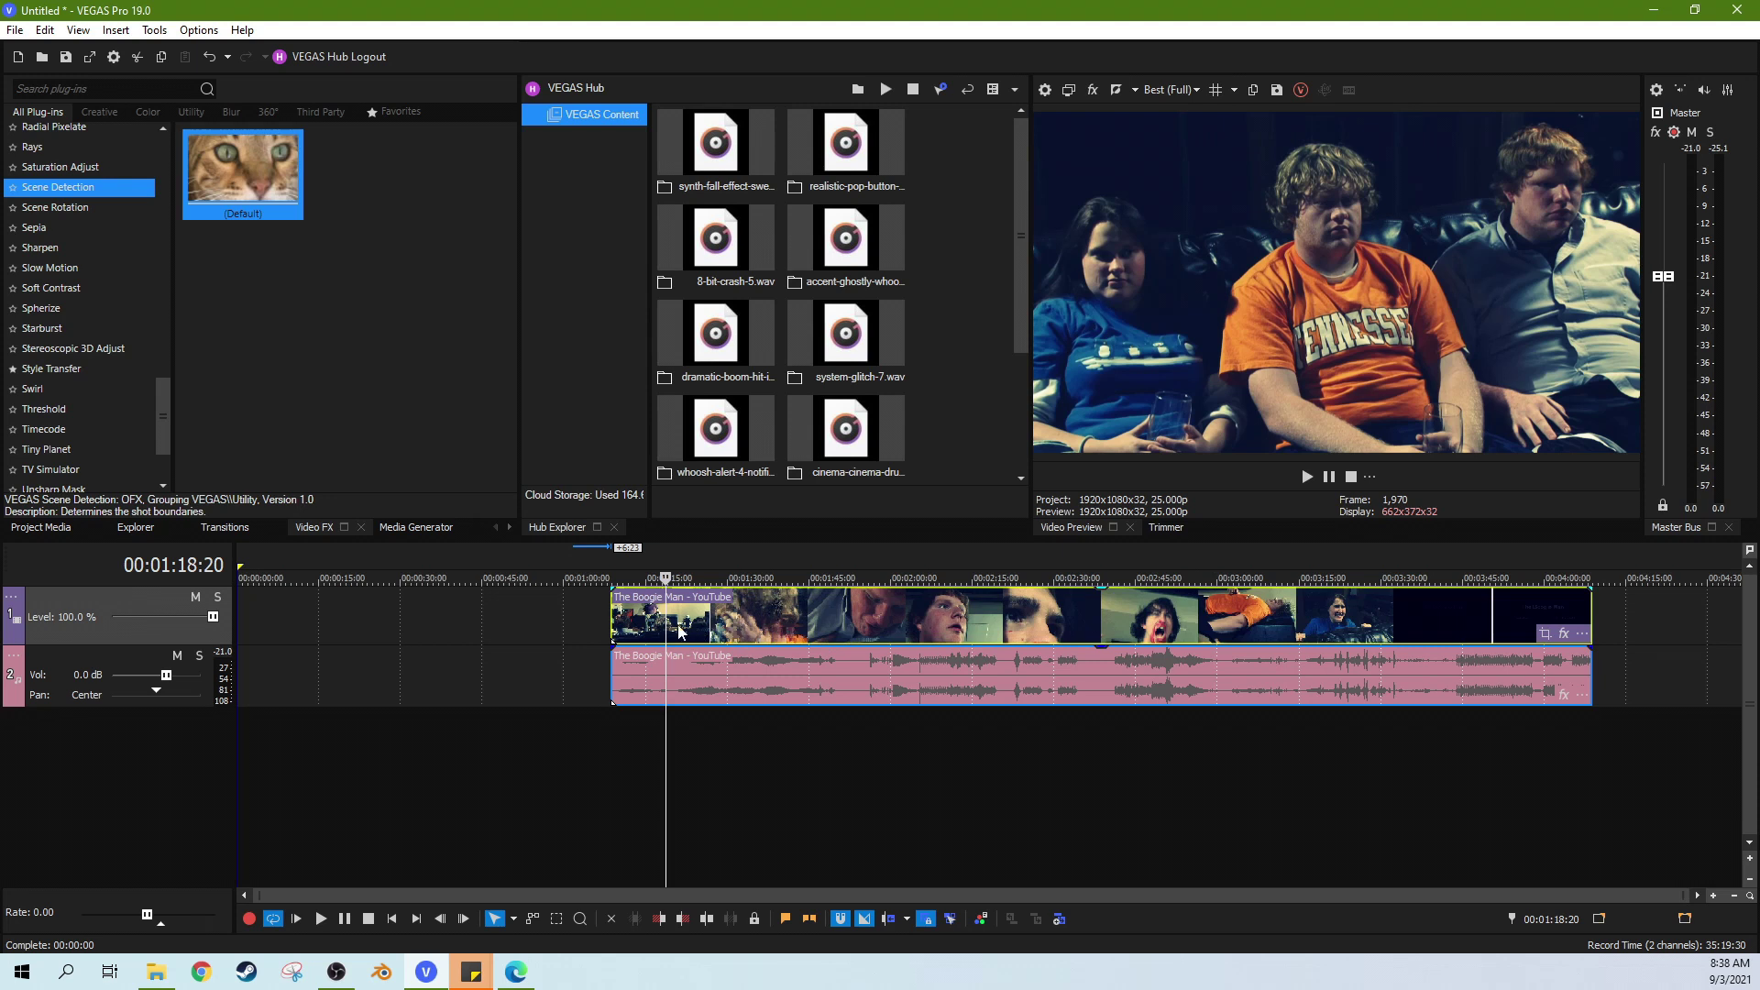
click(622, 624)
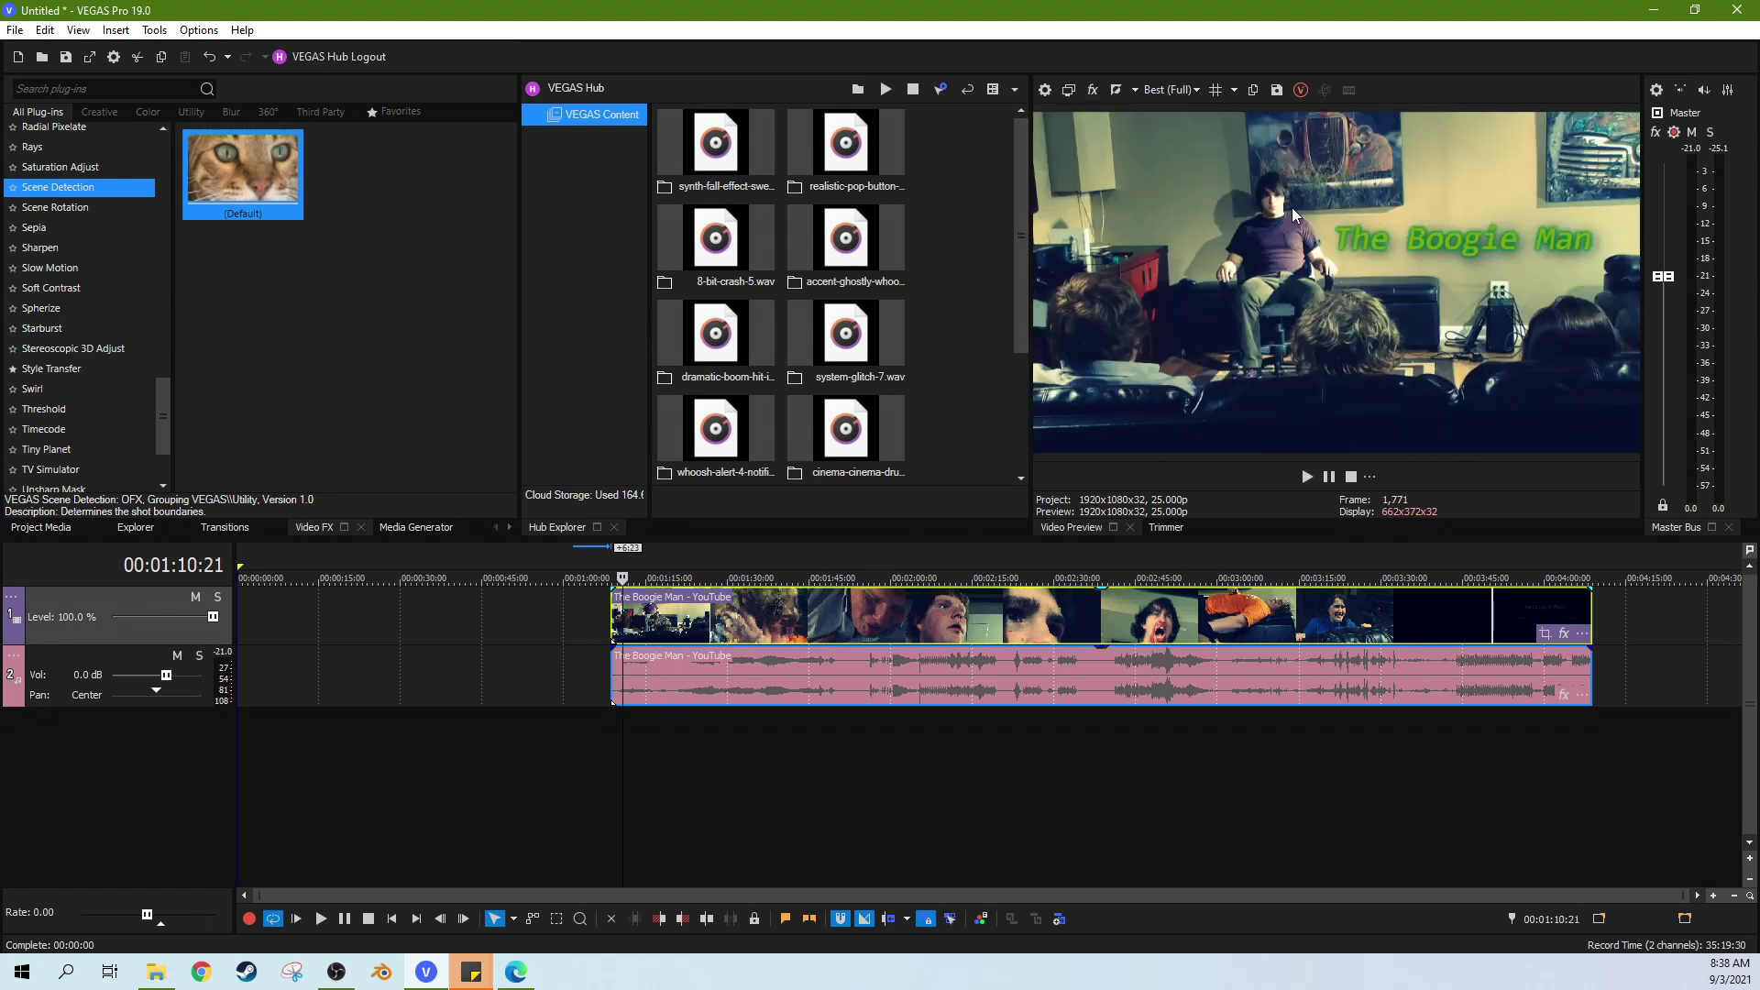
click(734, 633)
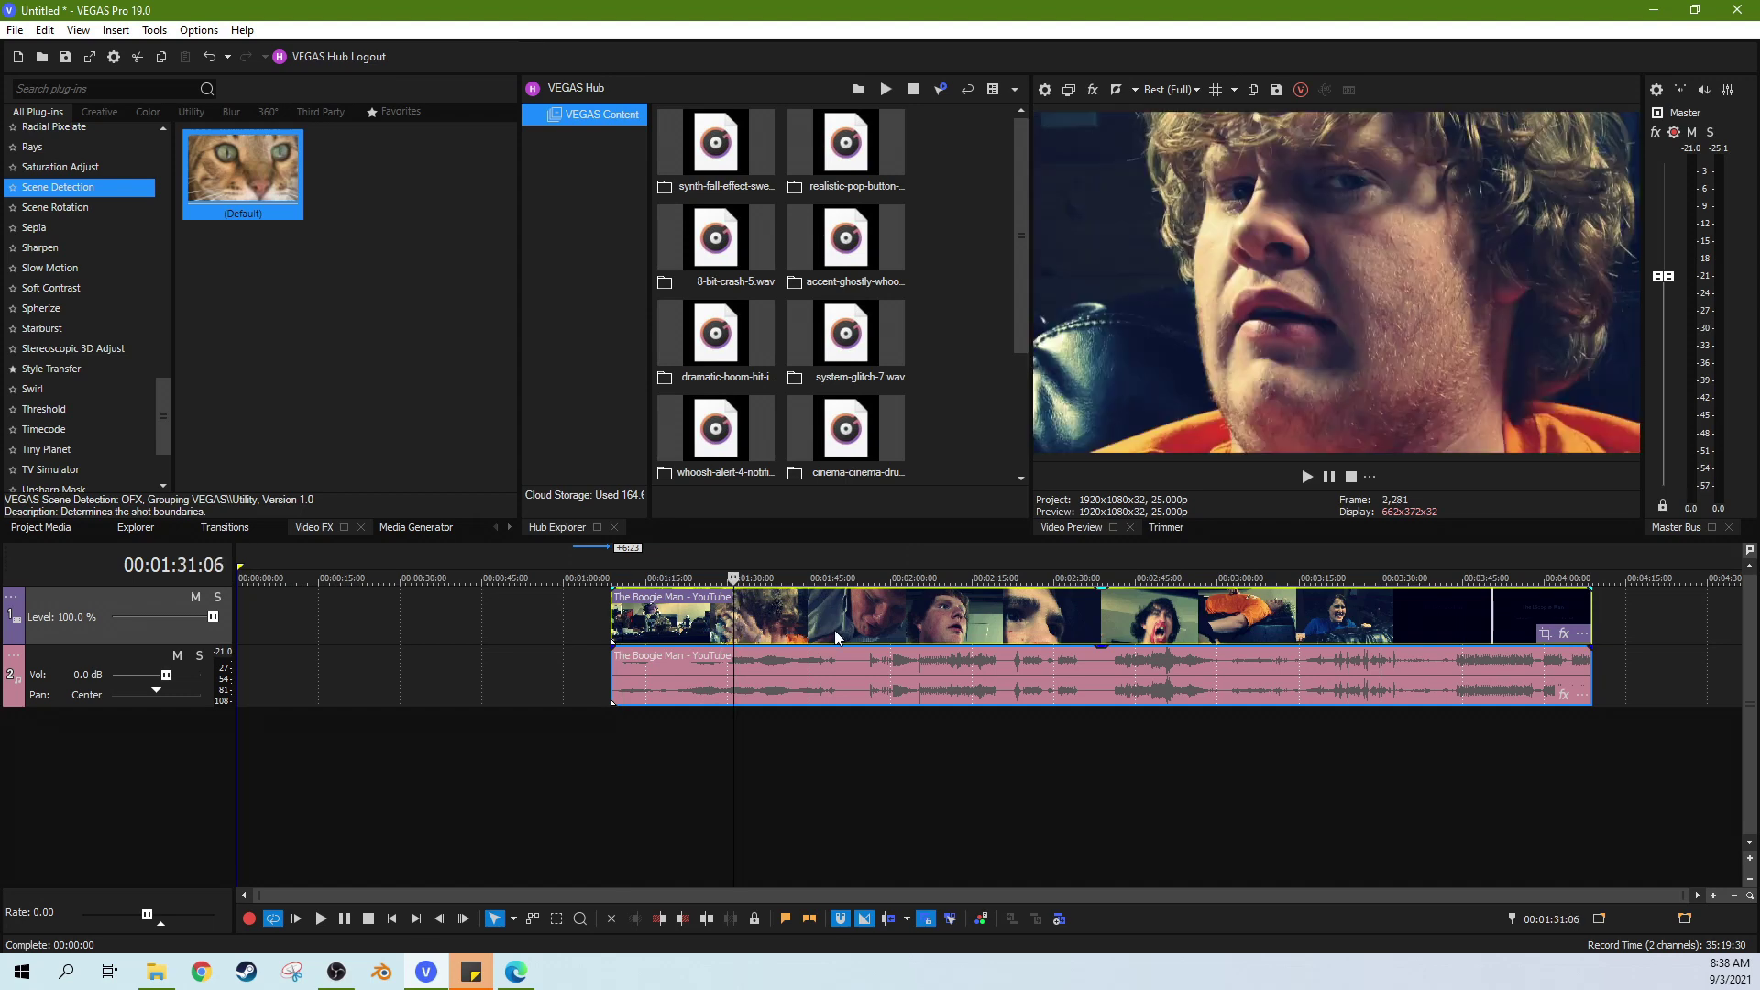
click(834, 630)
click(878, 630)
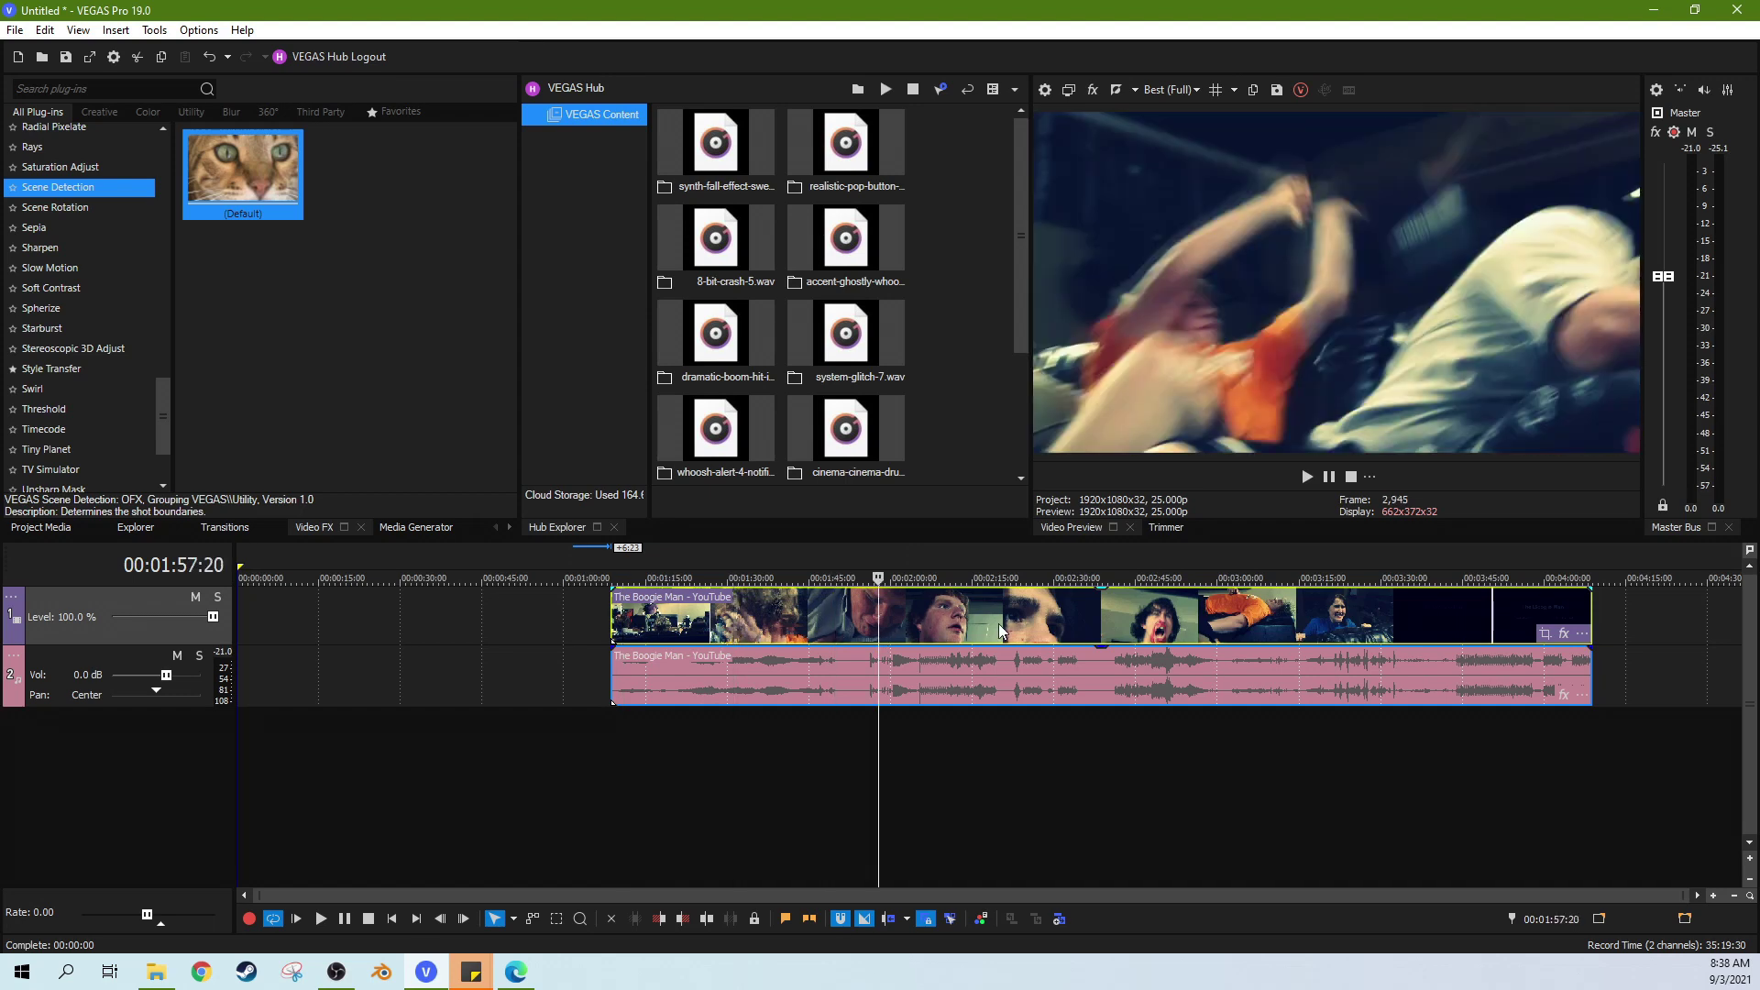
click(992, 631)
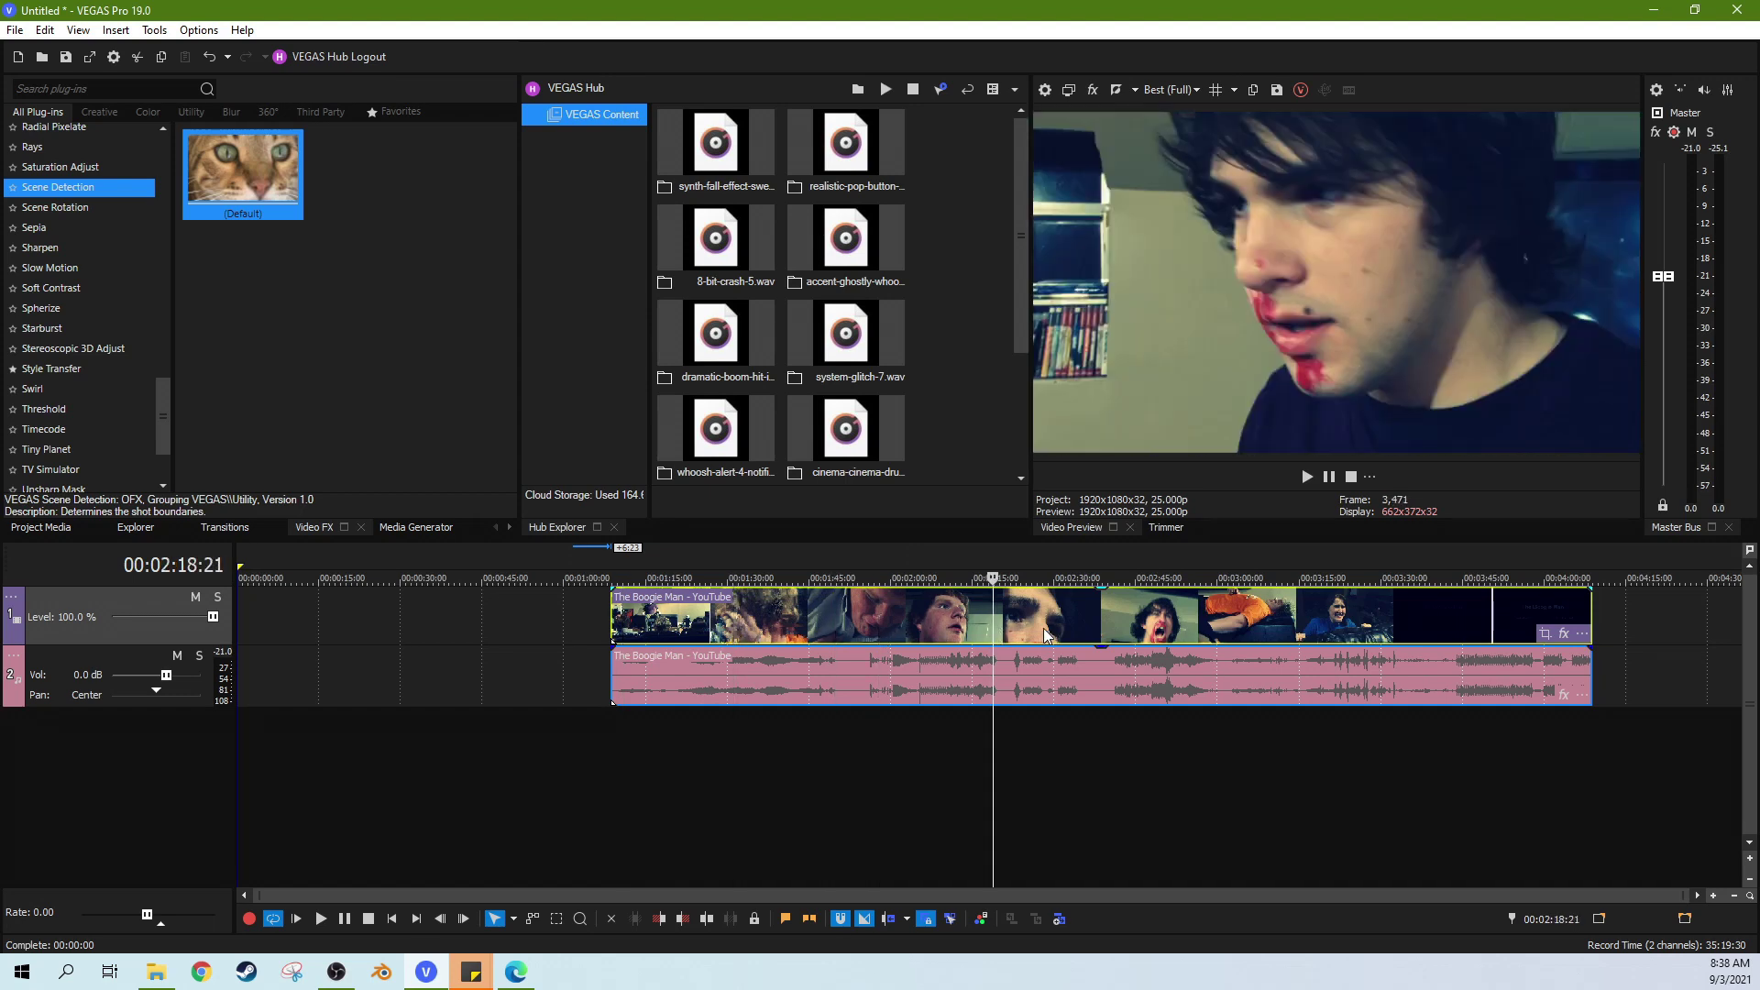
click(1043, 630)
click(1102, 630)
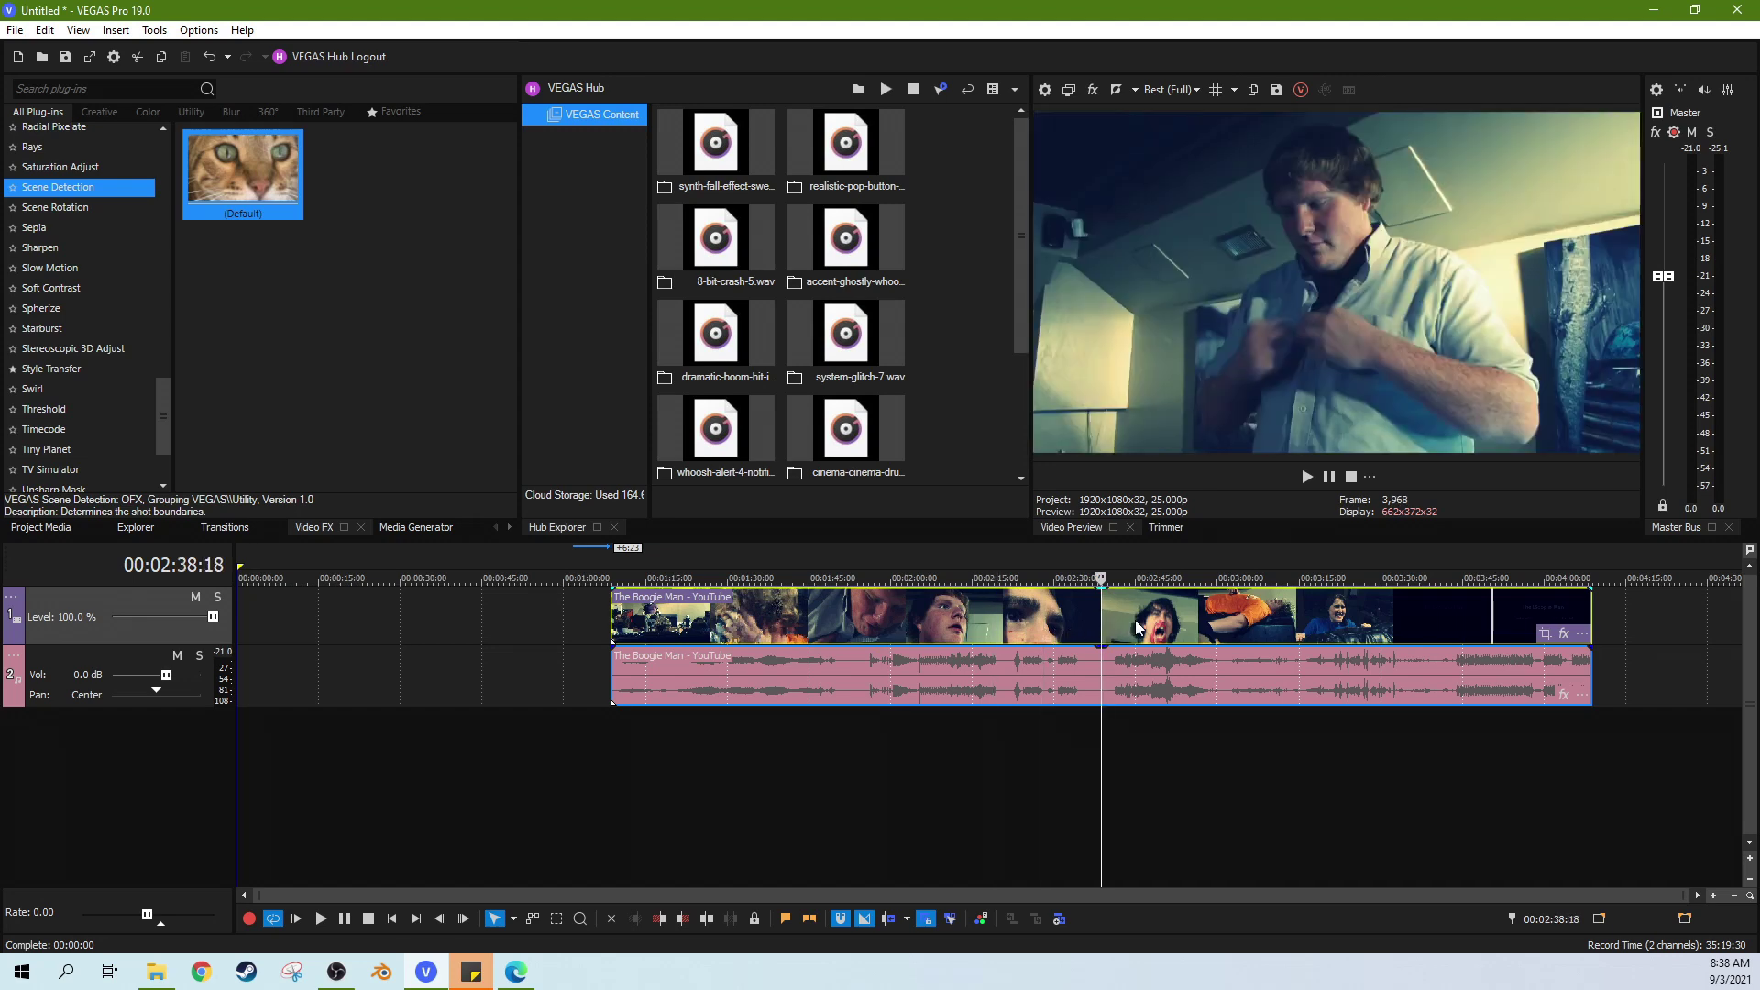
click(1135, 630)
click(1182, 627)
click(1252, 623)
click(1288, 624)
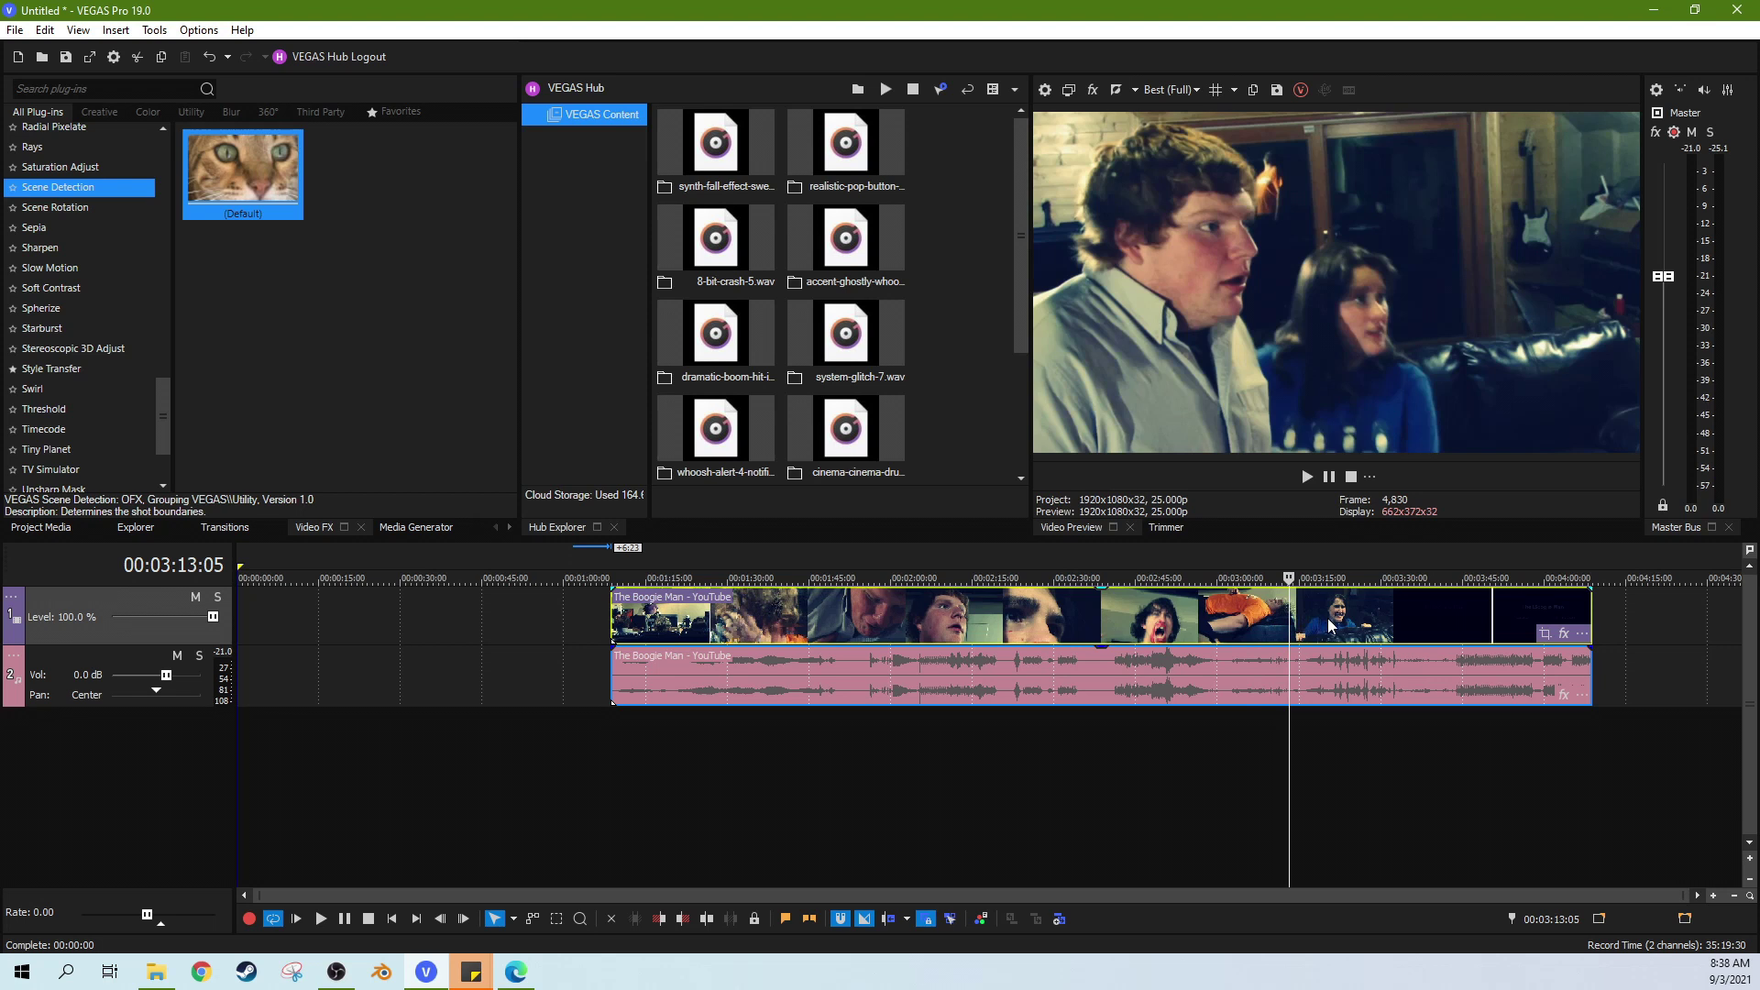
click(1368, 626)
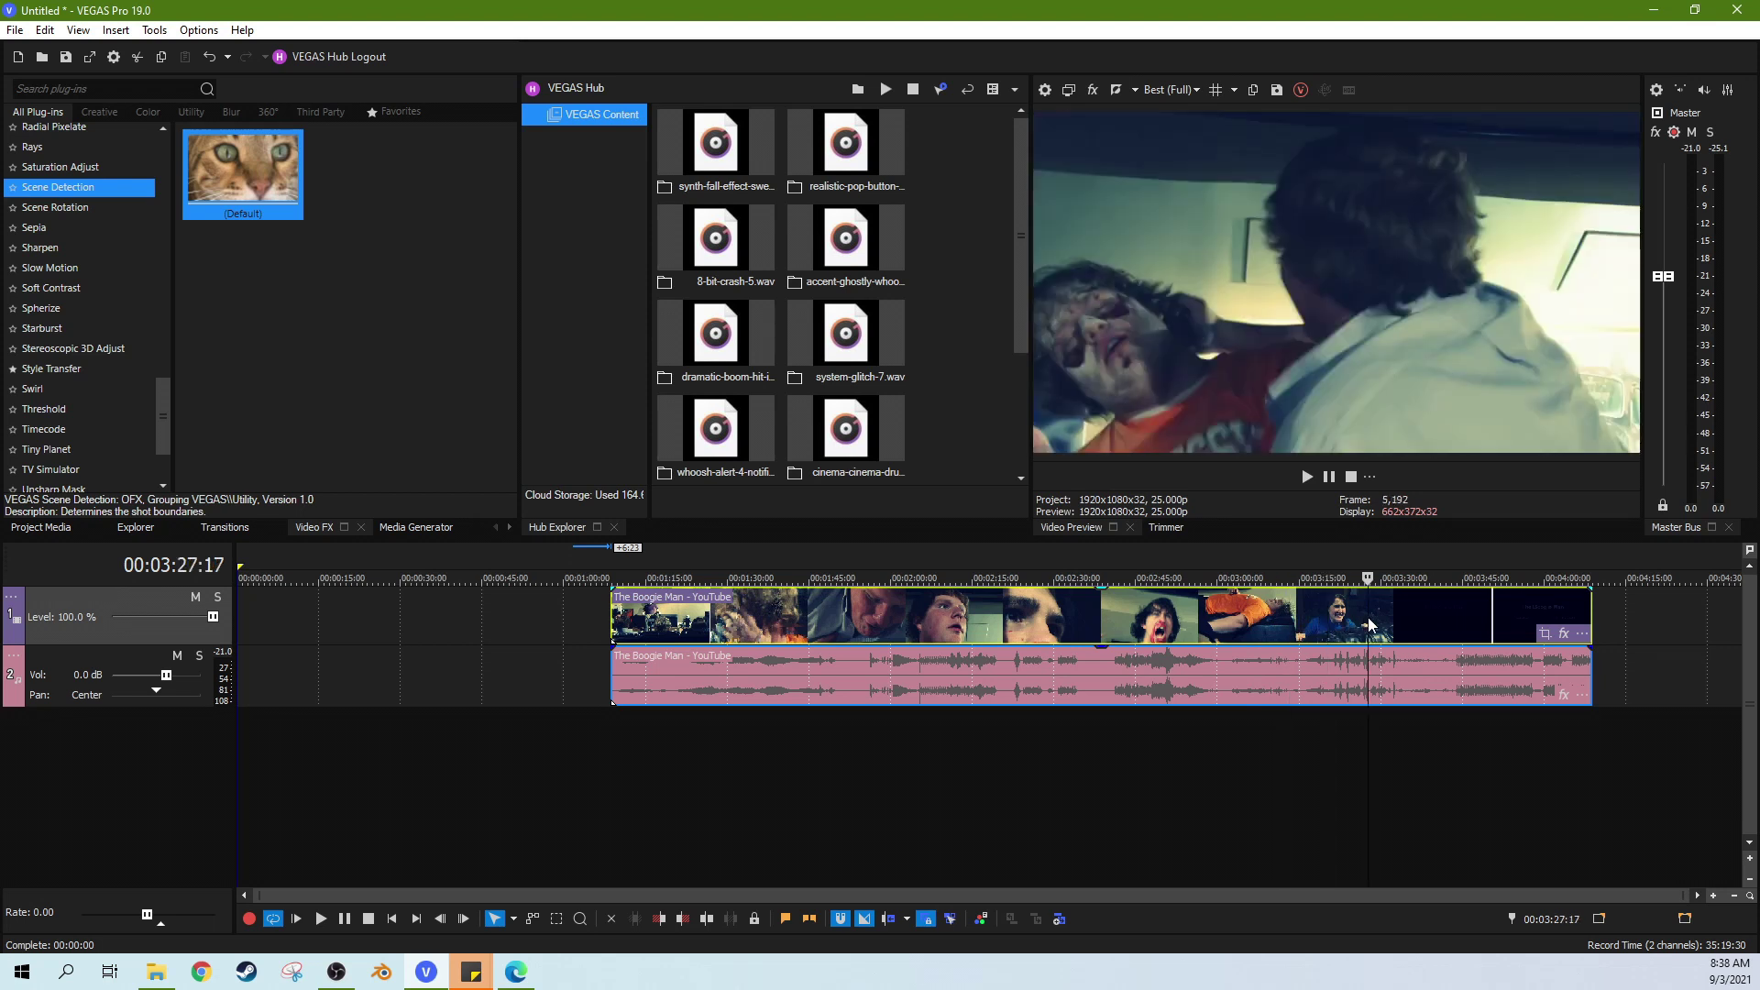
click(1408, 614)
click(1478, 616)
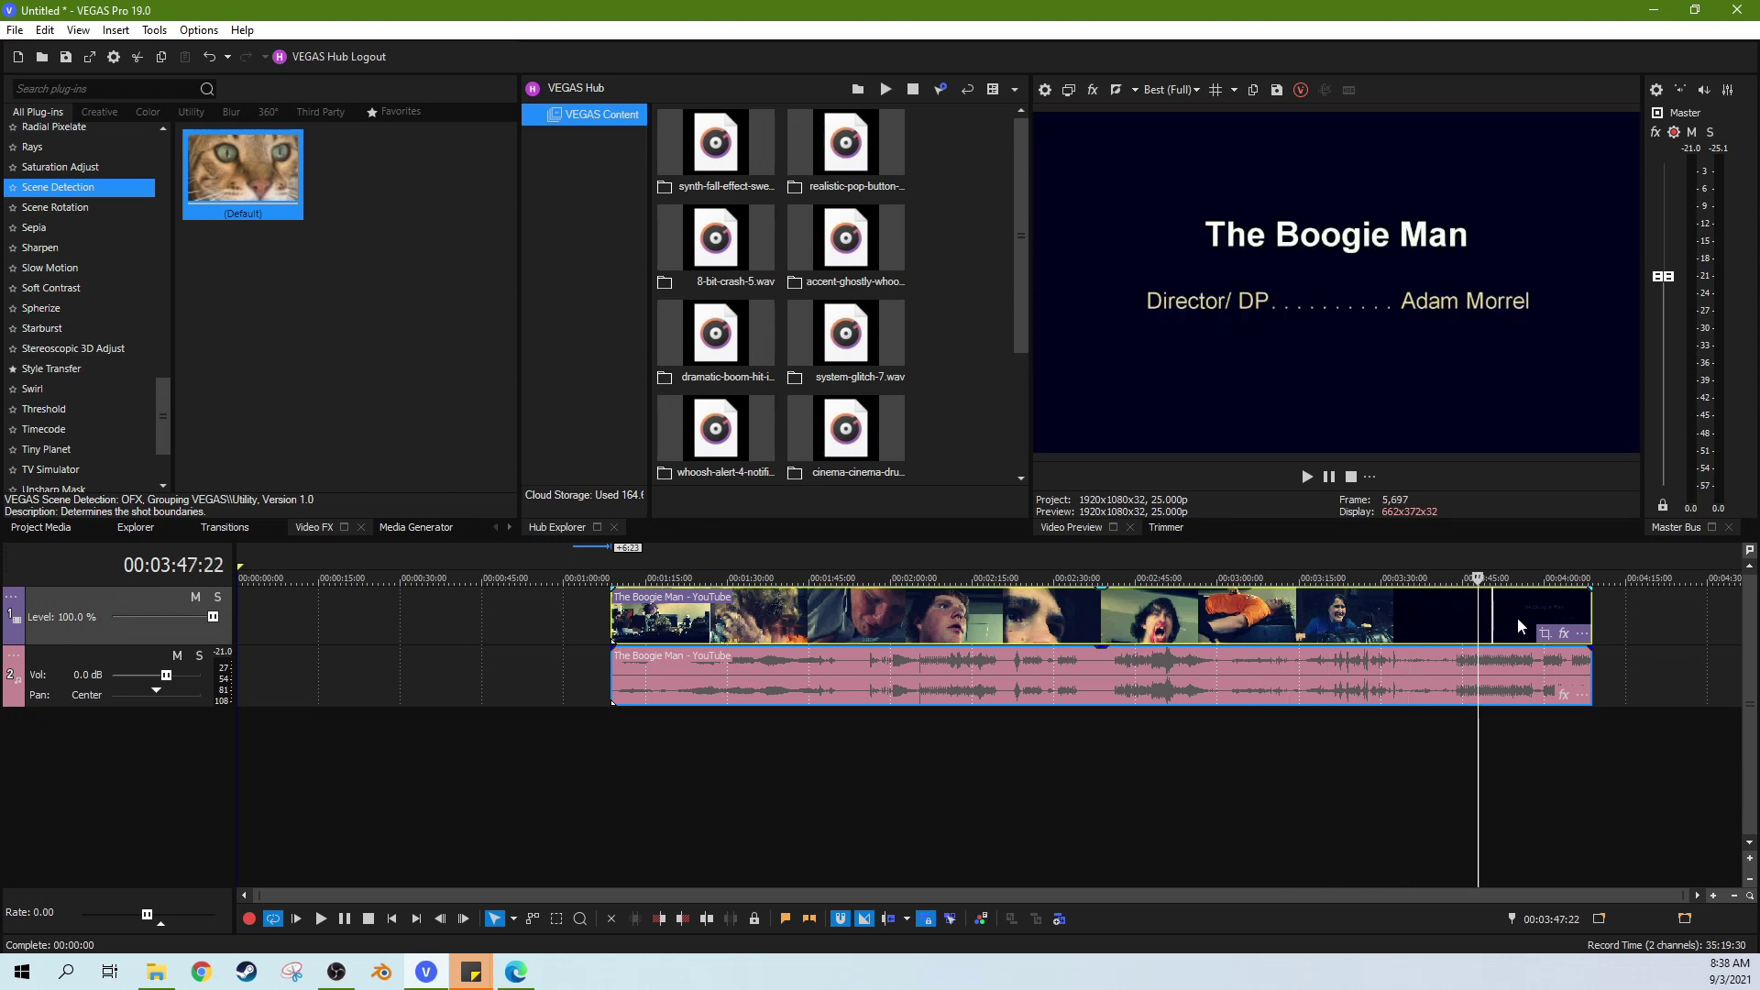
click(1518, 618)
click(624, 632)
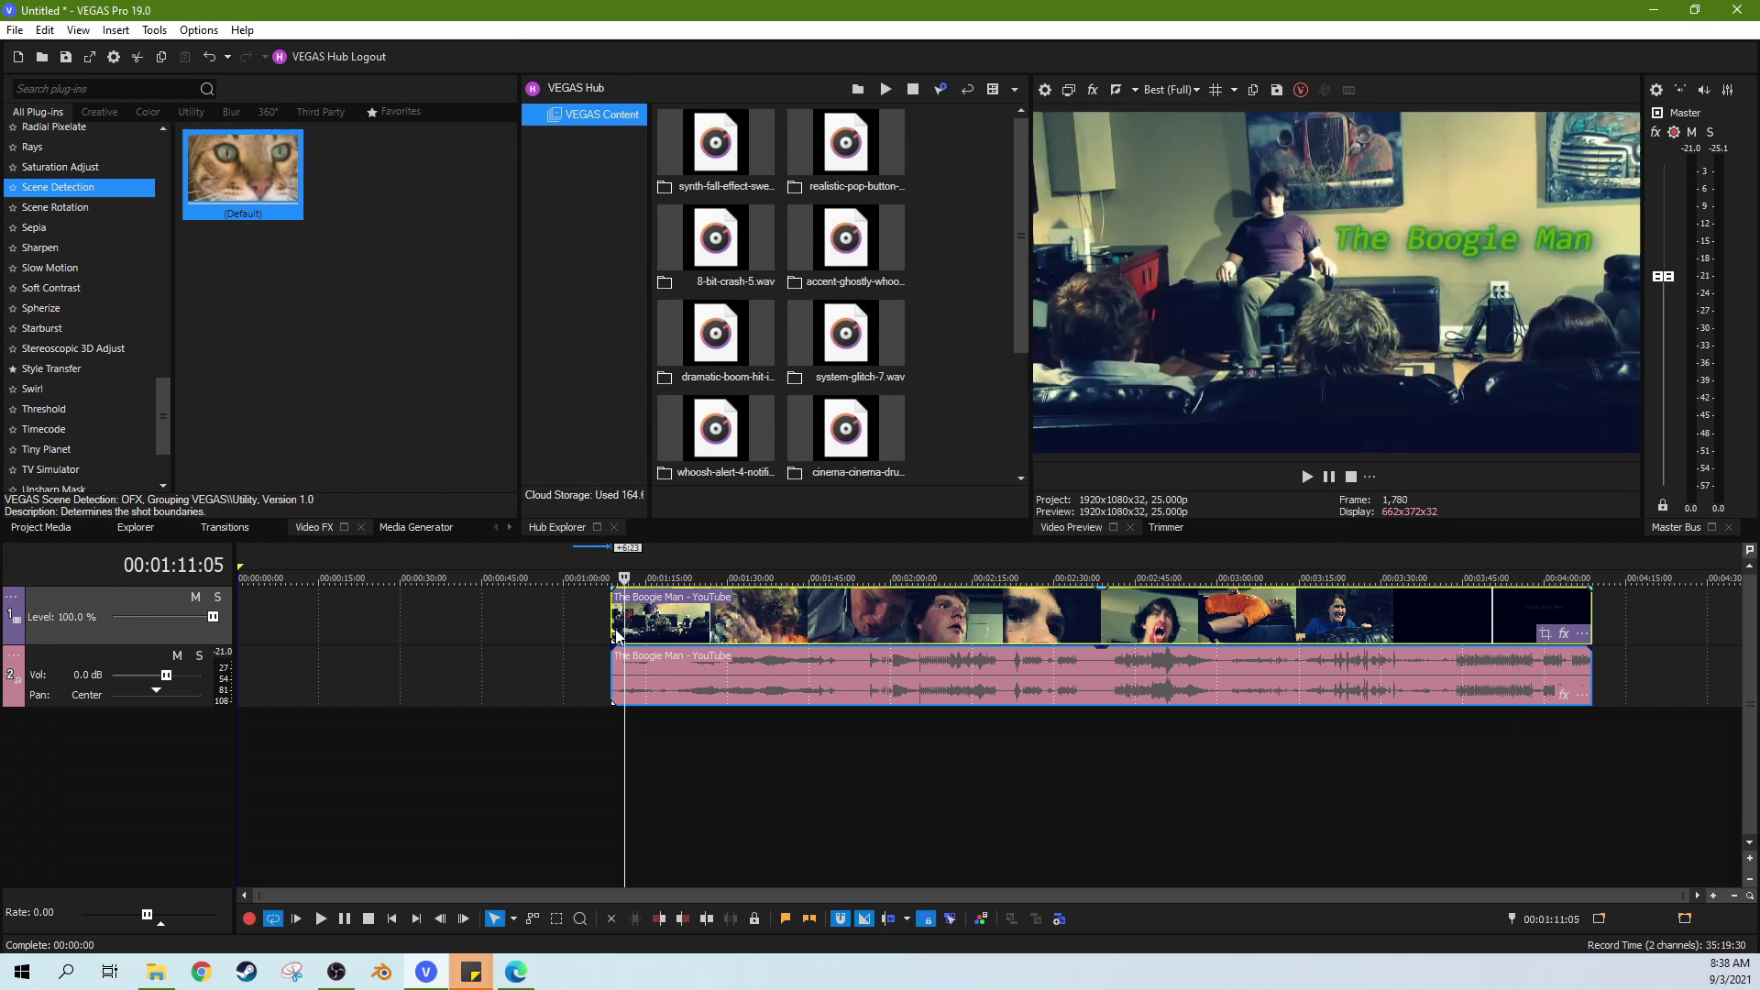
click(615, 634)
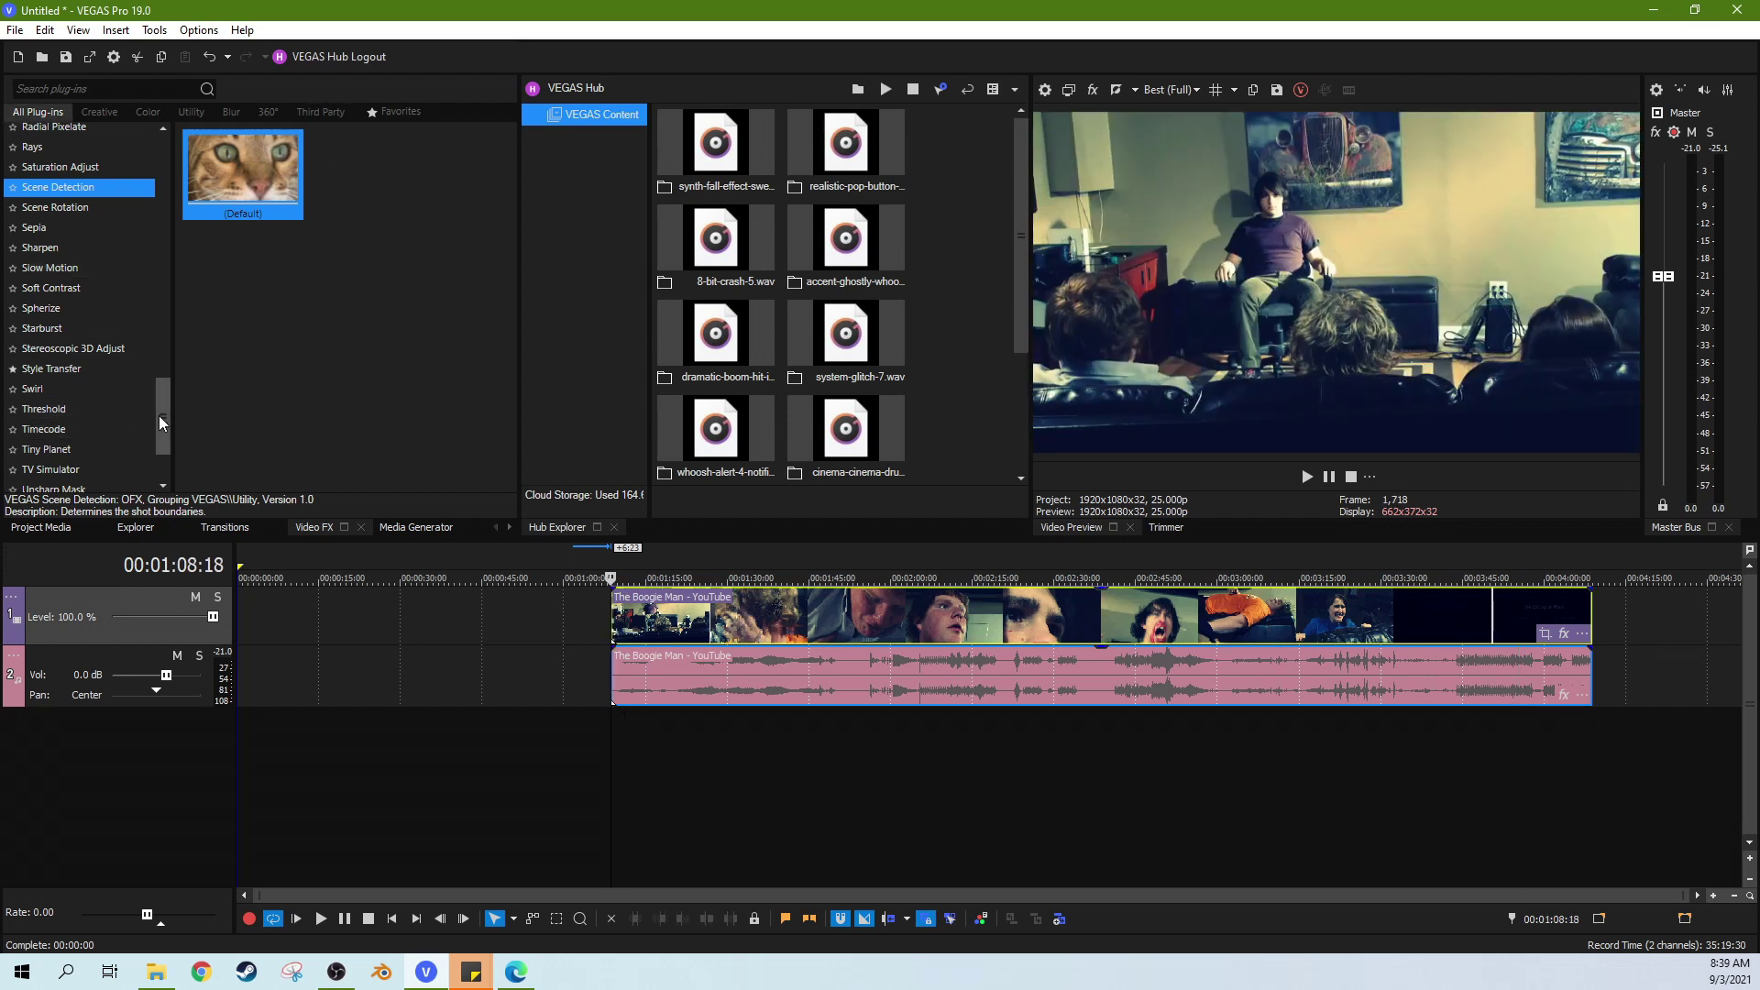
- Drop Scene Detection's Default preset onto the video event and expand Sensitivities, all at 0.50
drag(157, 416, 163, 185)
click(33, 528)
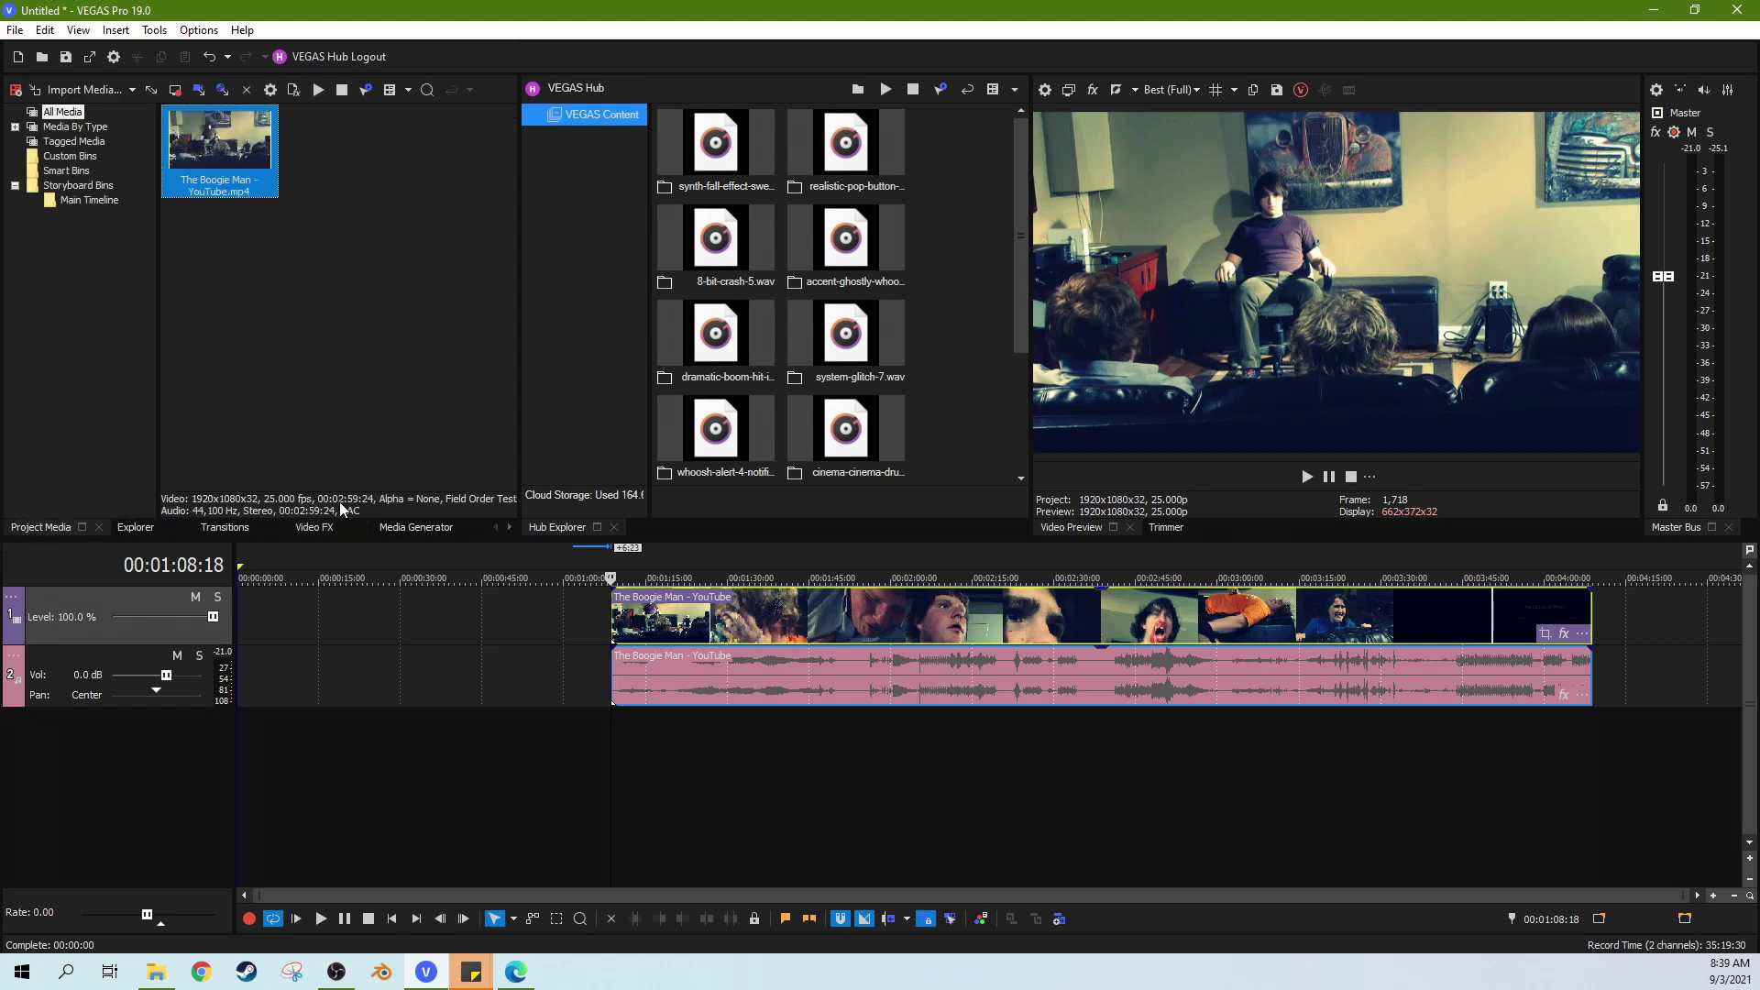
click(311, 528)
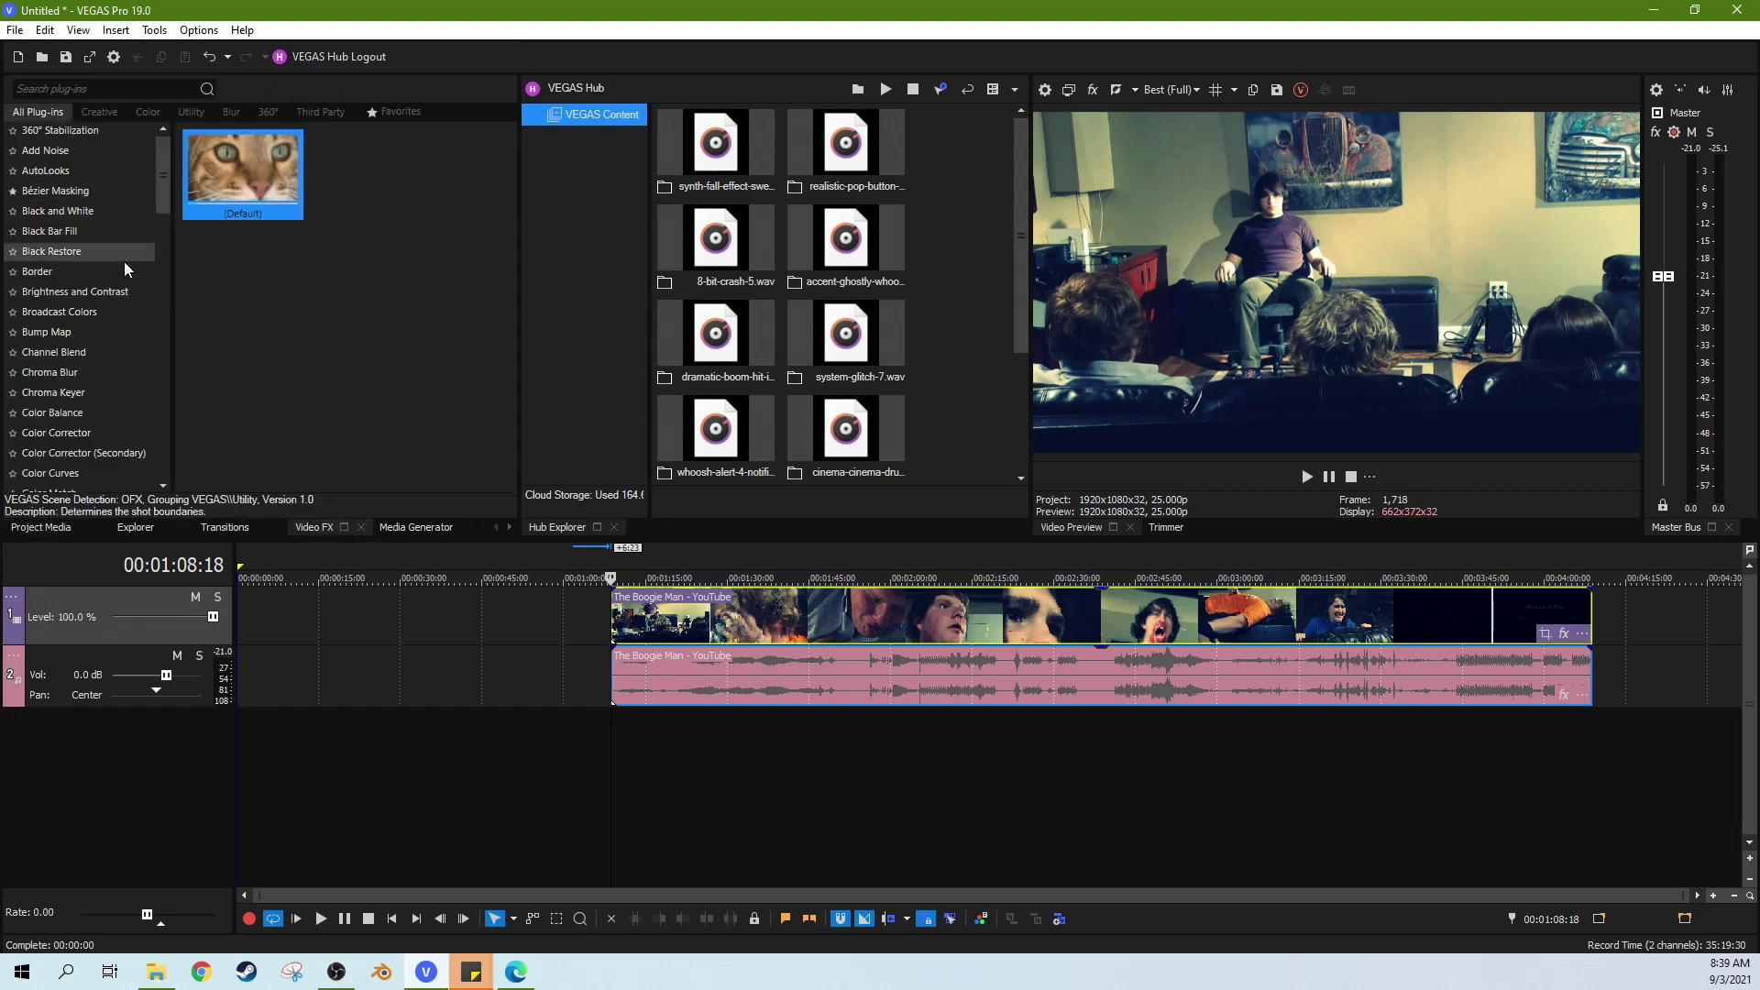
drag(162, 179, 163, 403)
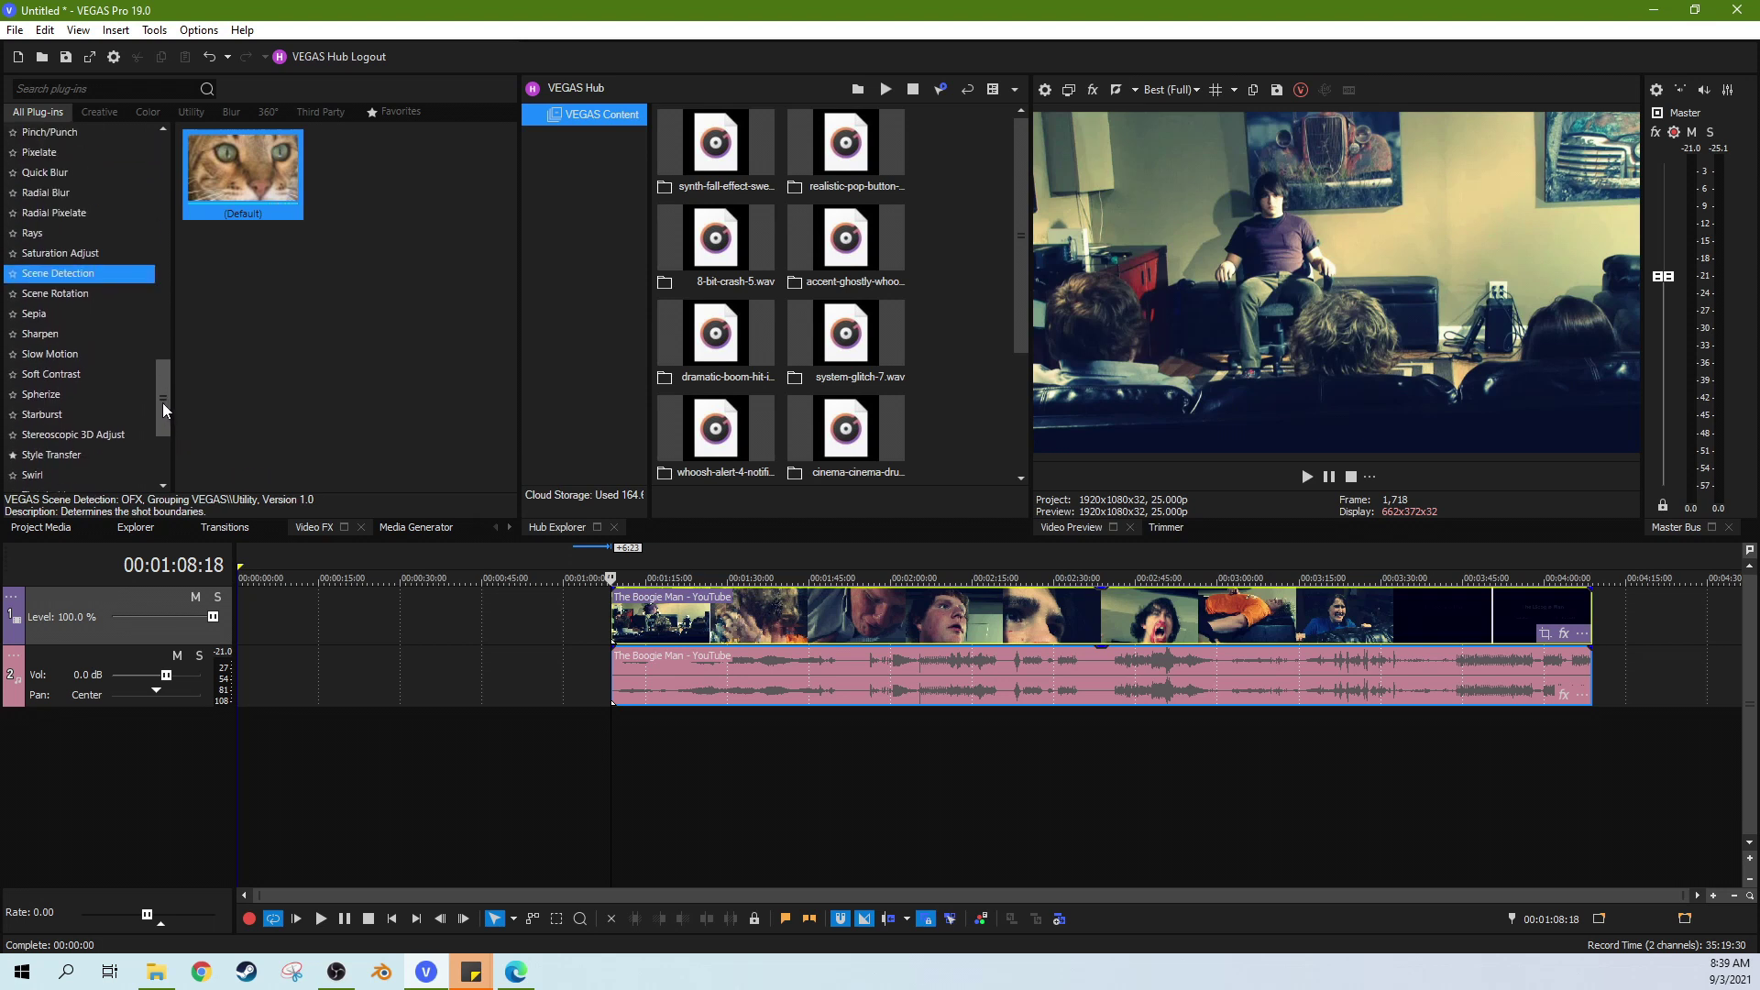
scroll(129, 376, up, 1)
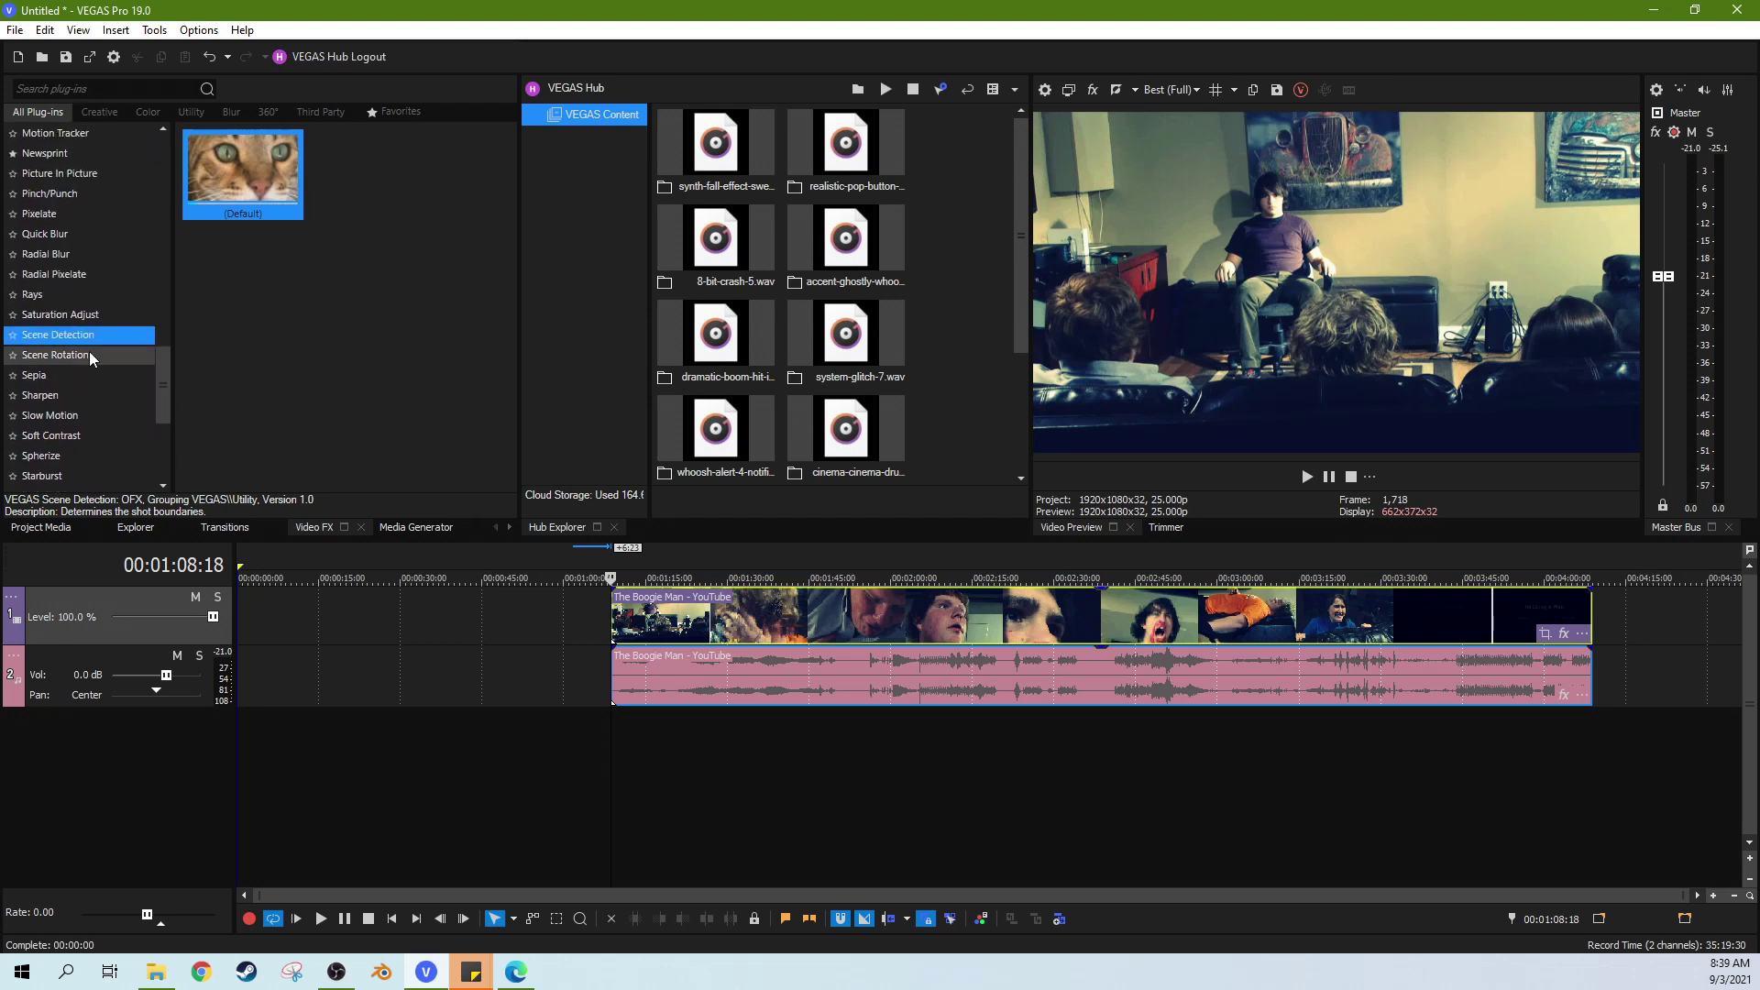
click(58, 106)
drag(236, 179, 844, 612)
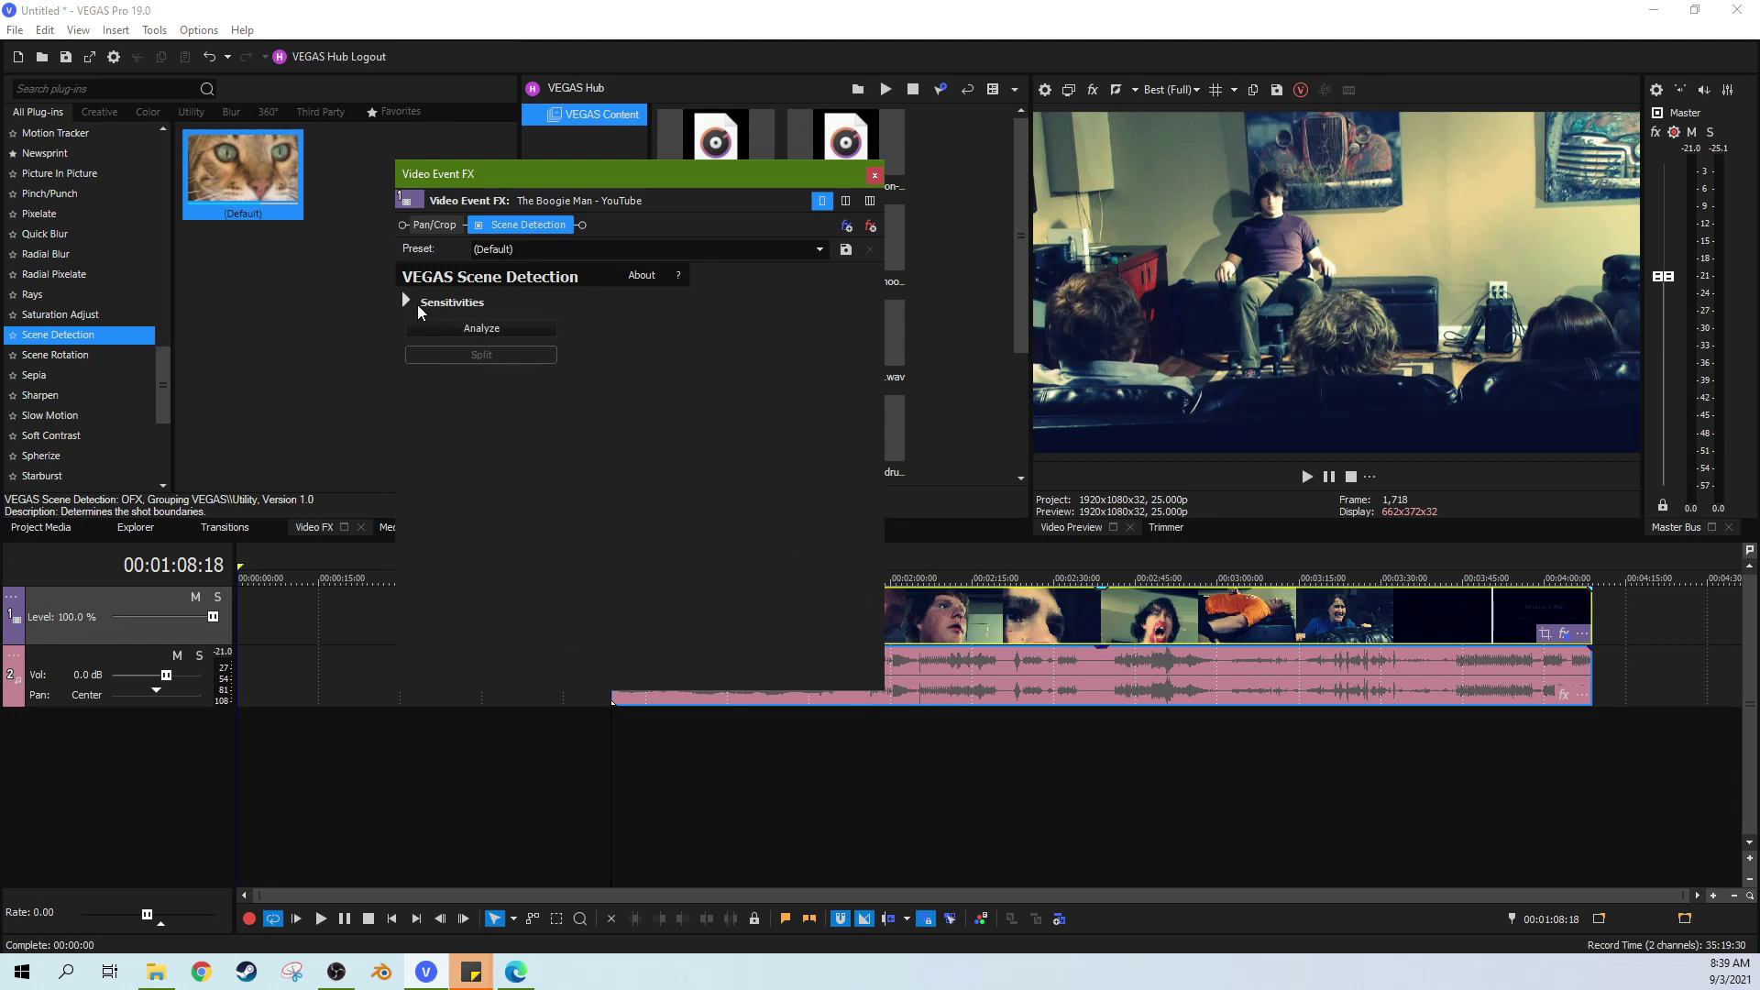
click(406, 302)
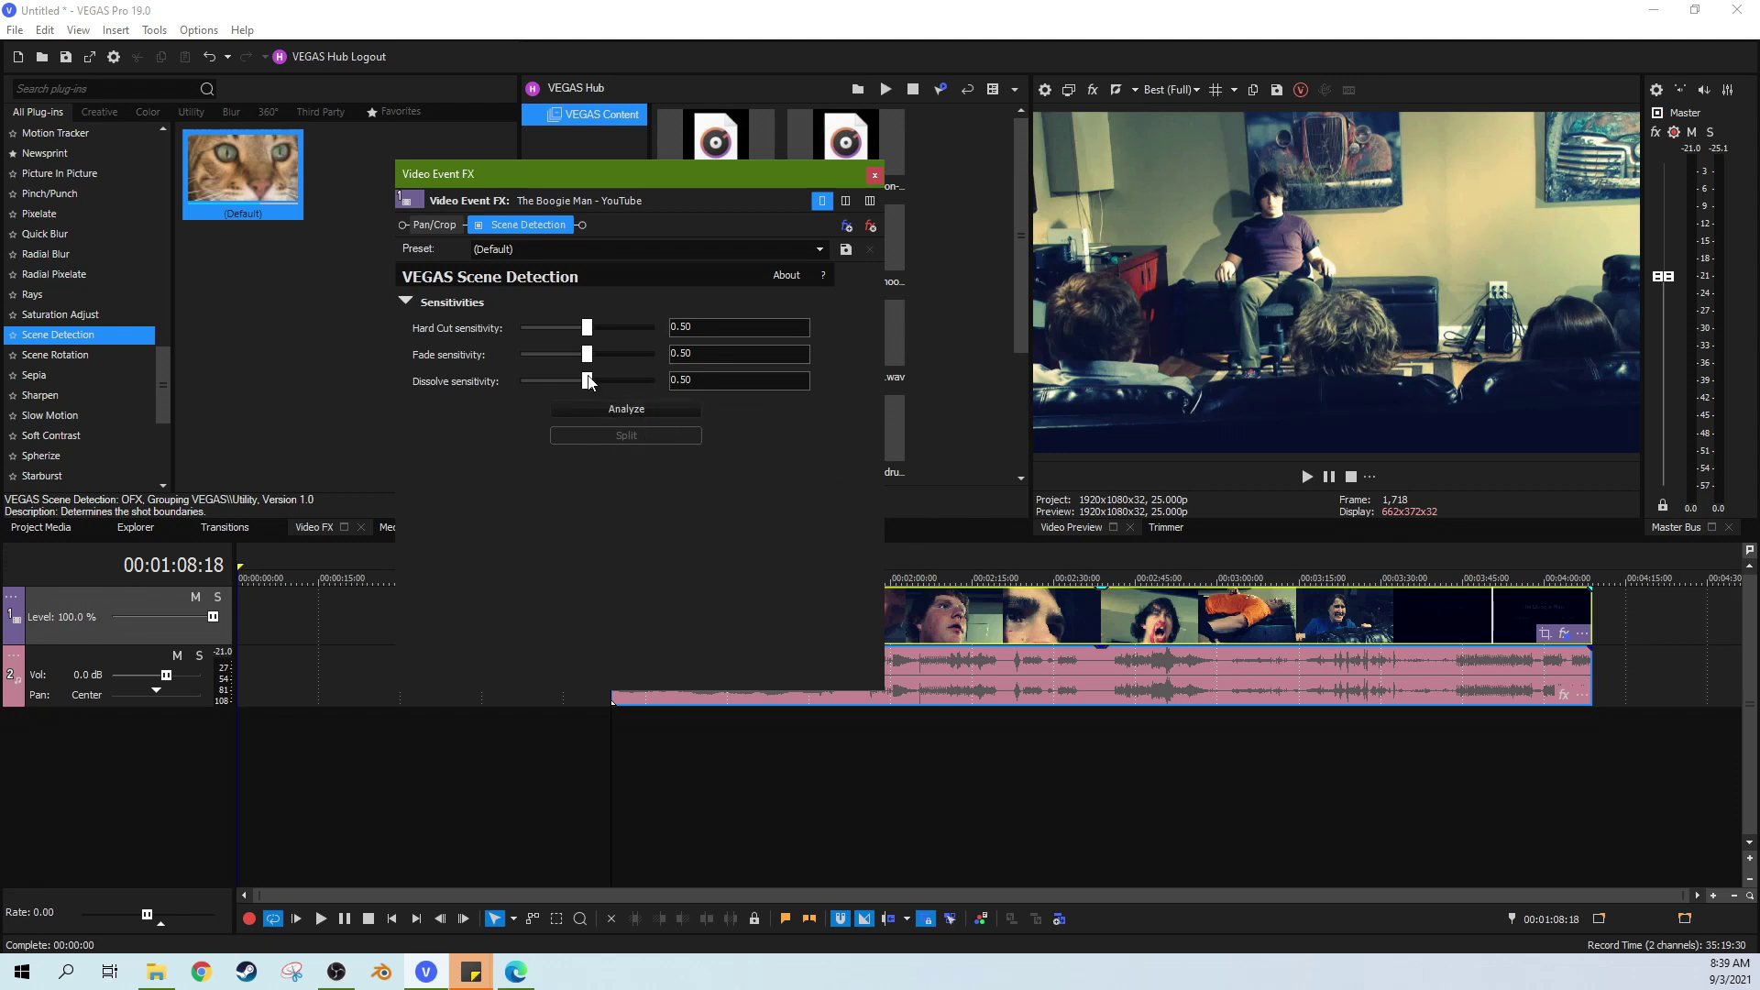
- Run Analyze in Scene Detection to fill the hard cut, fade and dissolve keyframe lanes
click(617, 418)
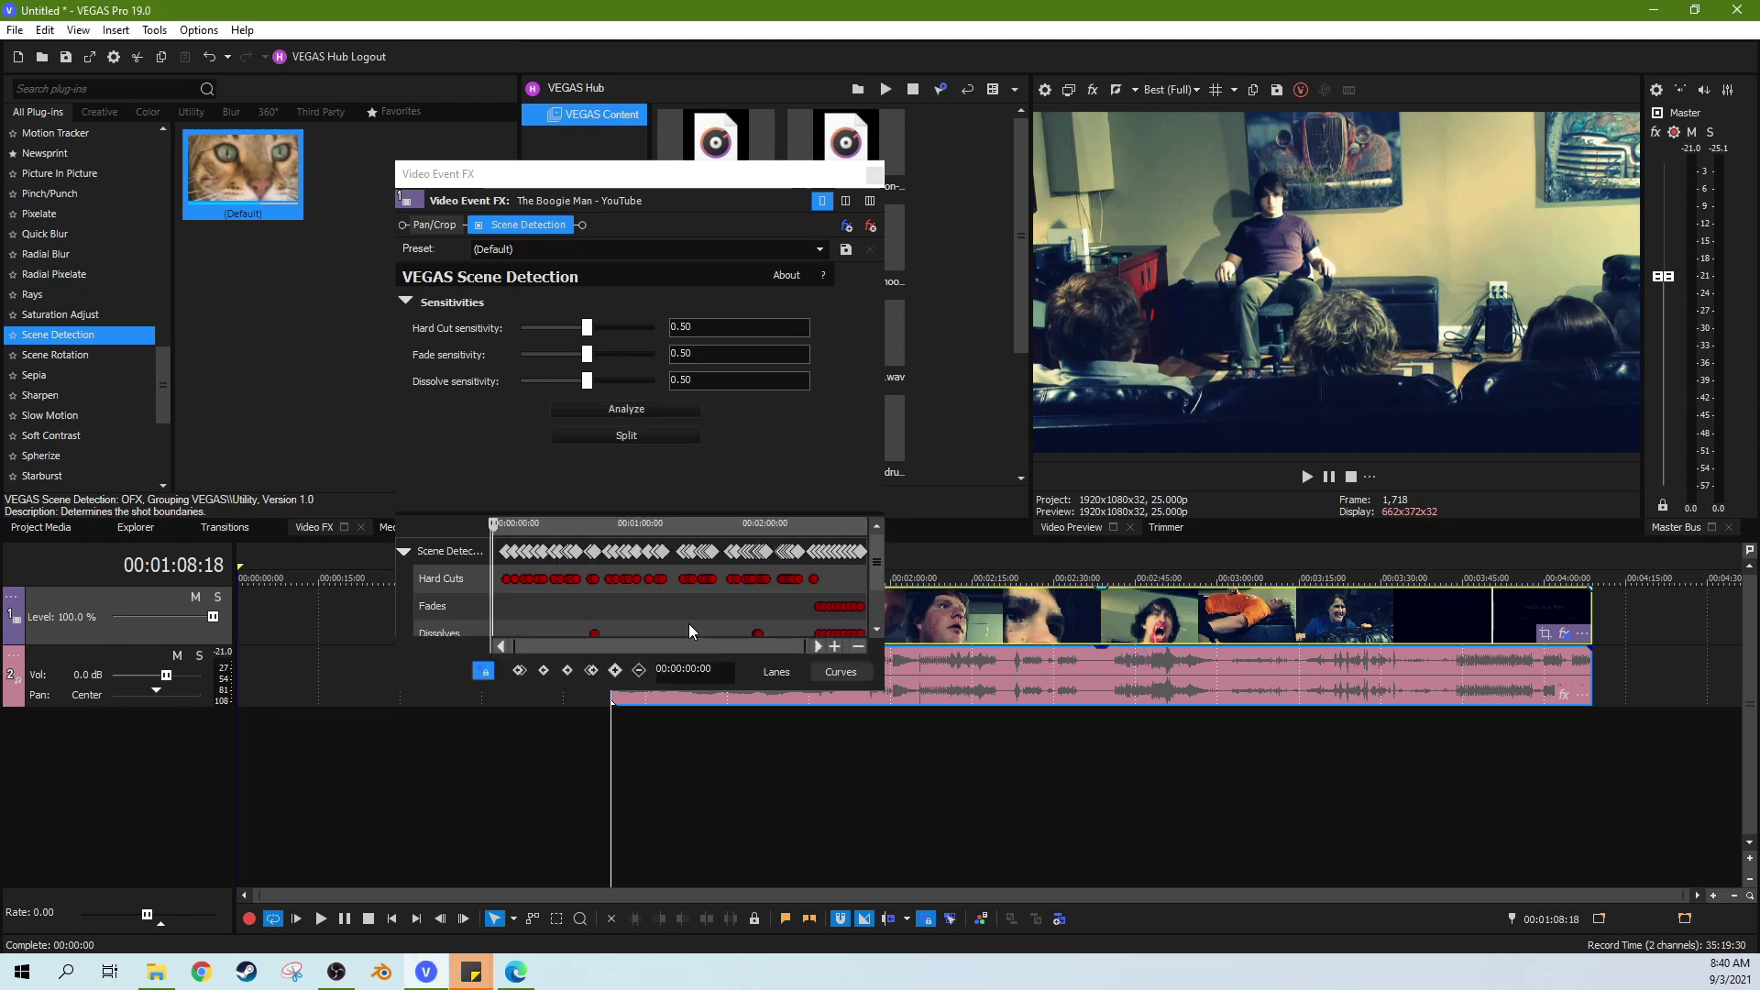
- Zoom the keyframe ruler and scroll the lanes to inspect the hard cuts and single dissolve
scroll(578, 616, up, 3)
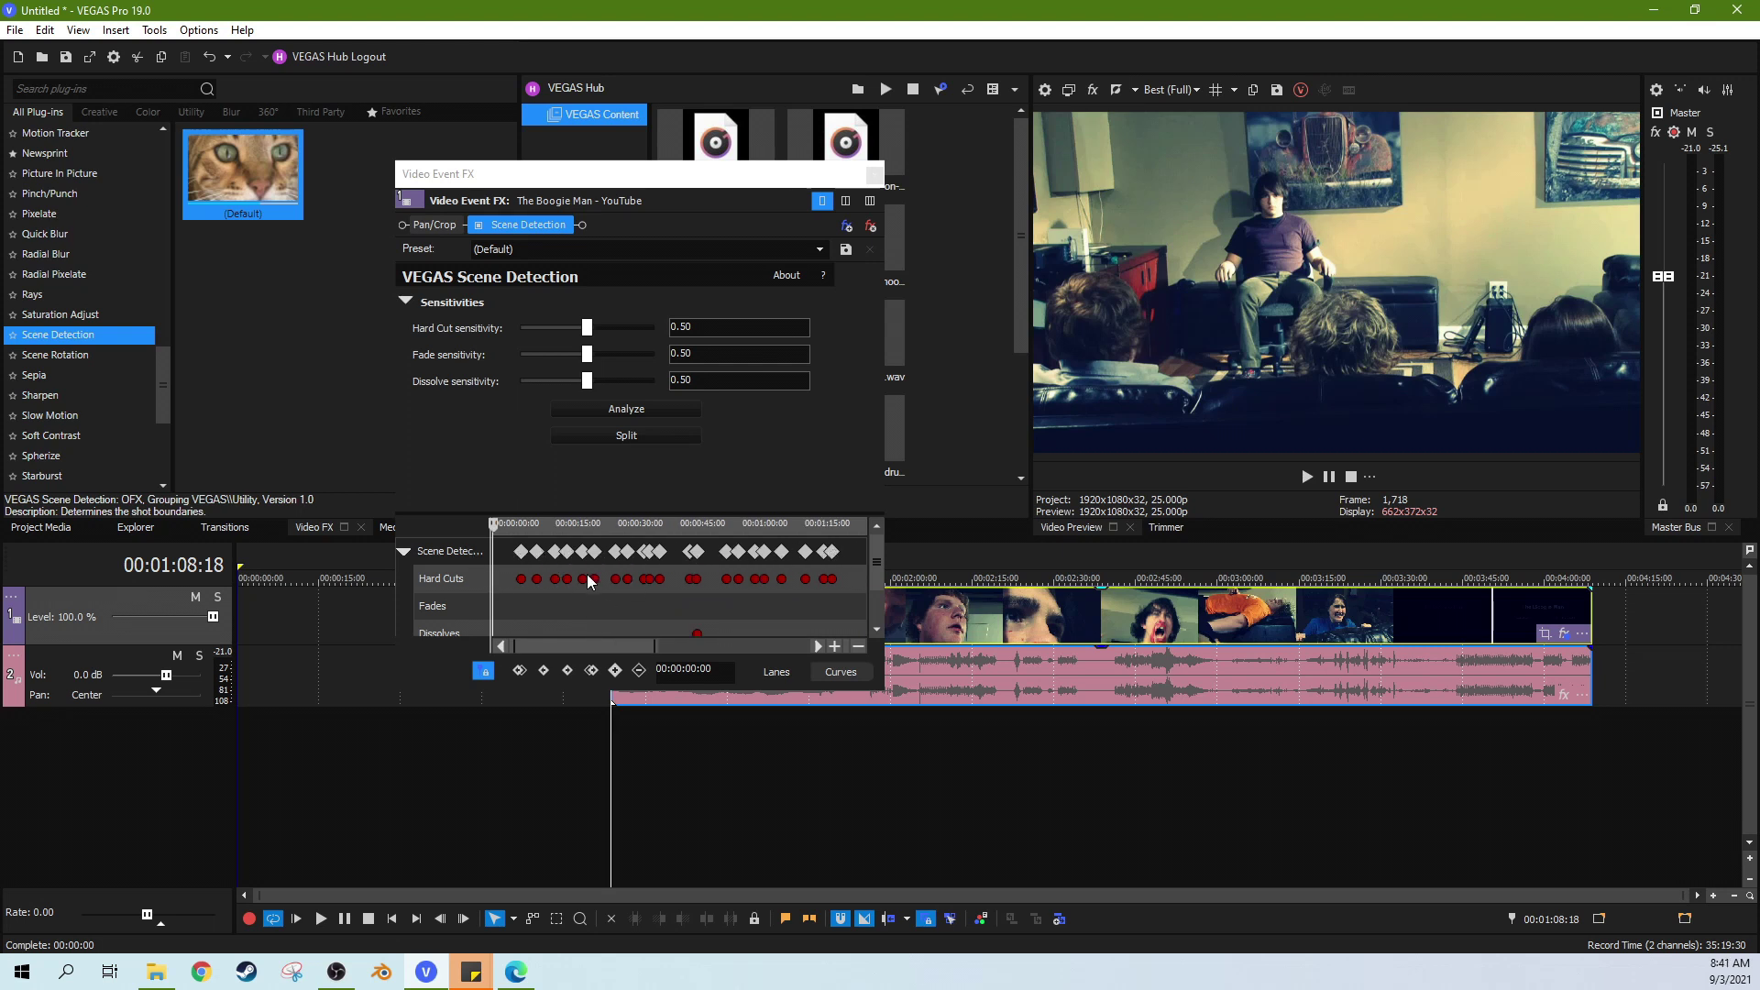
drag(880, 562, 876, 612)
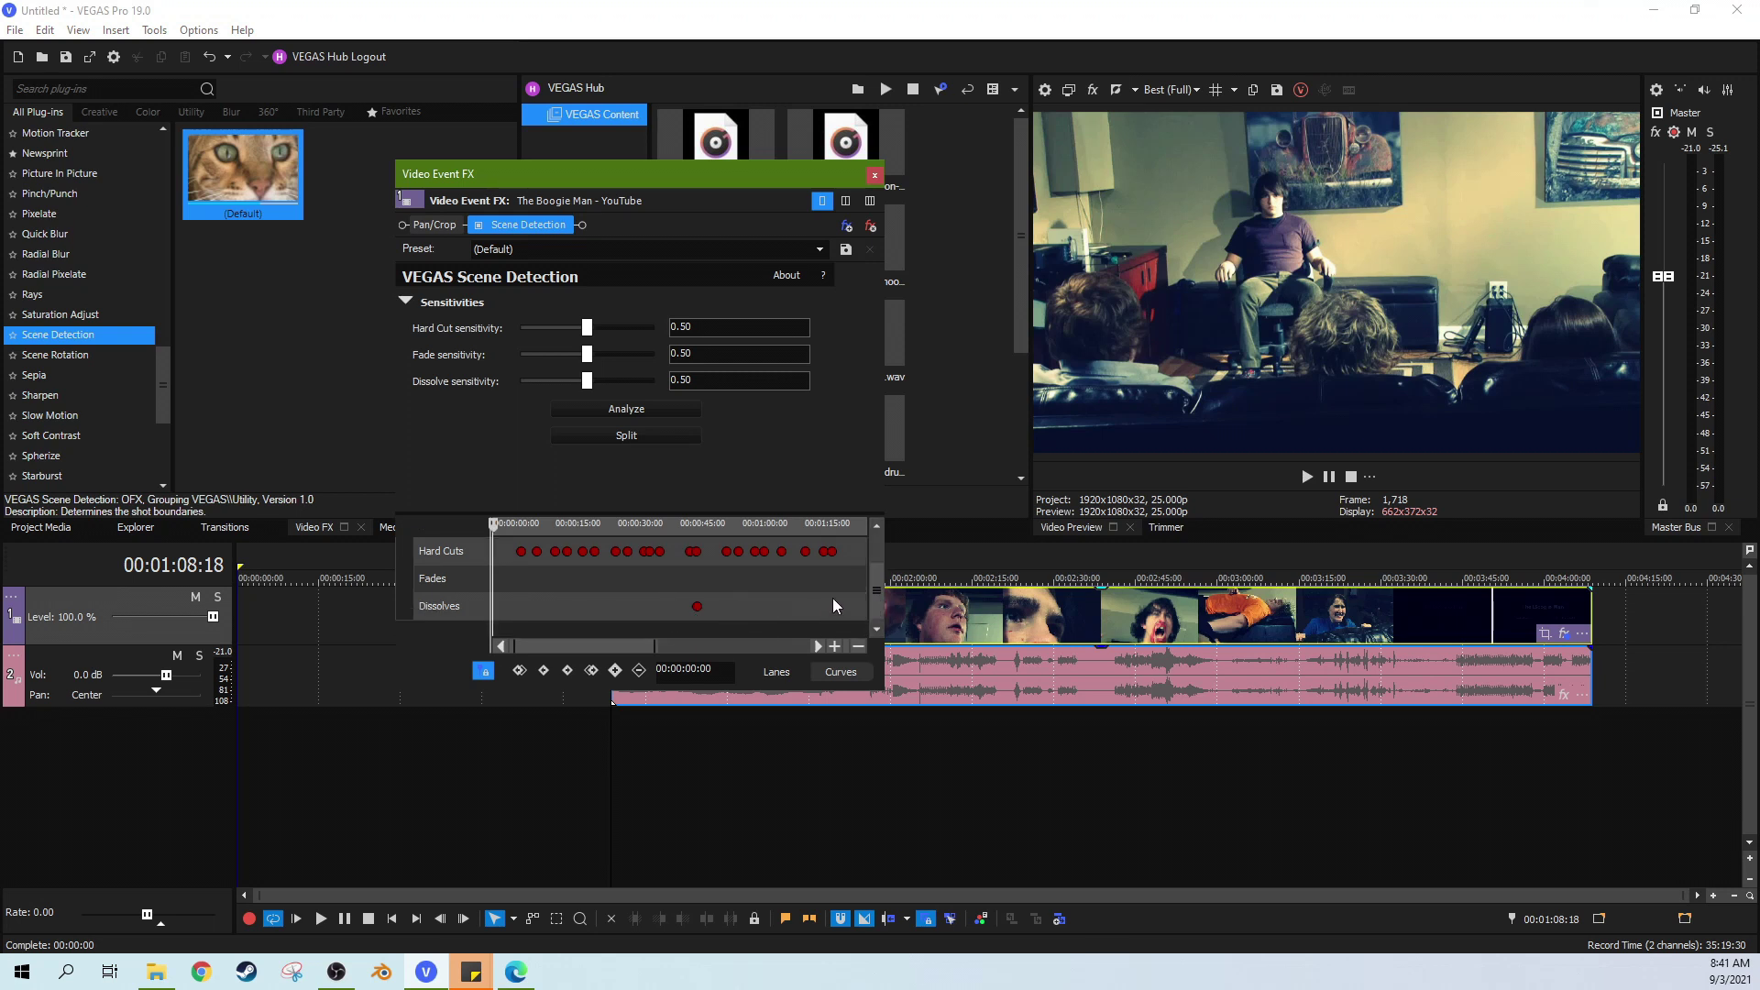
drag(878, 601, 849, 576)
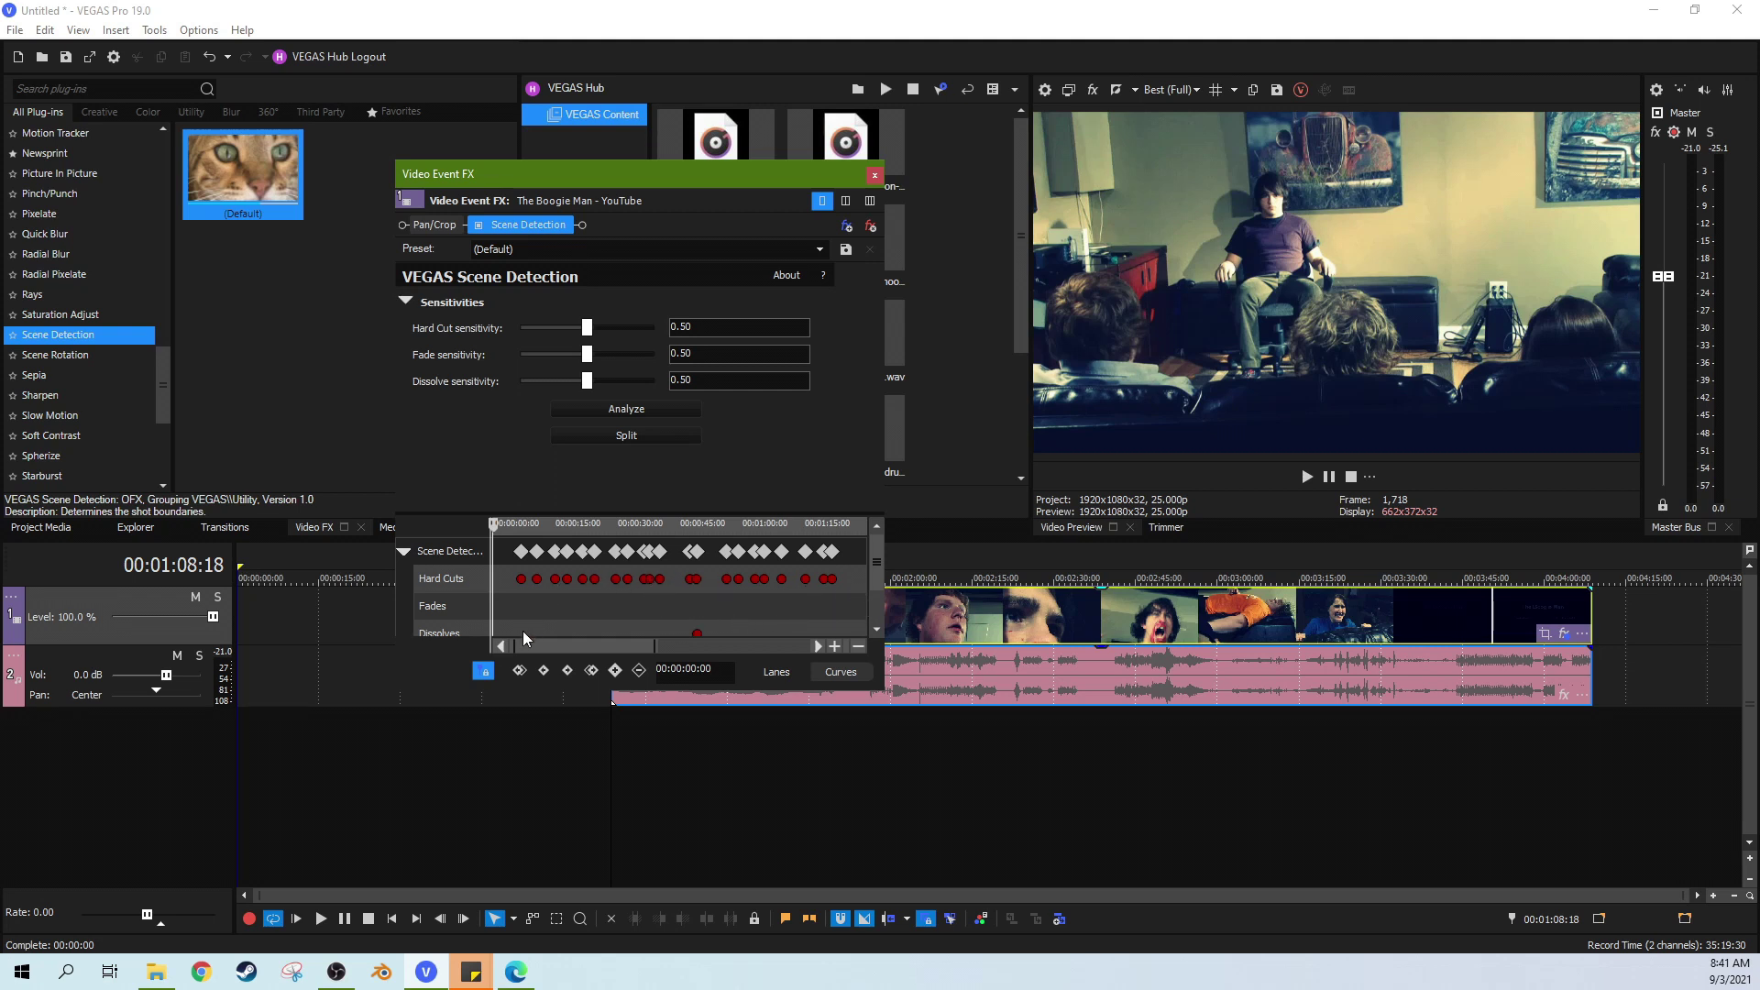
- Turn on Sync Cursor to Media Timeline and scrub the opening 00:00:19 of keyframes
click(485, 675)
drag(491, 524, 652, 524)
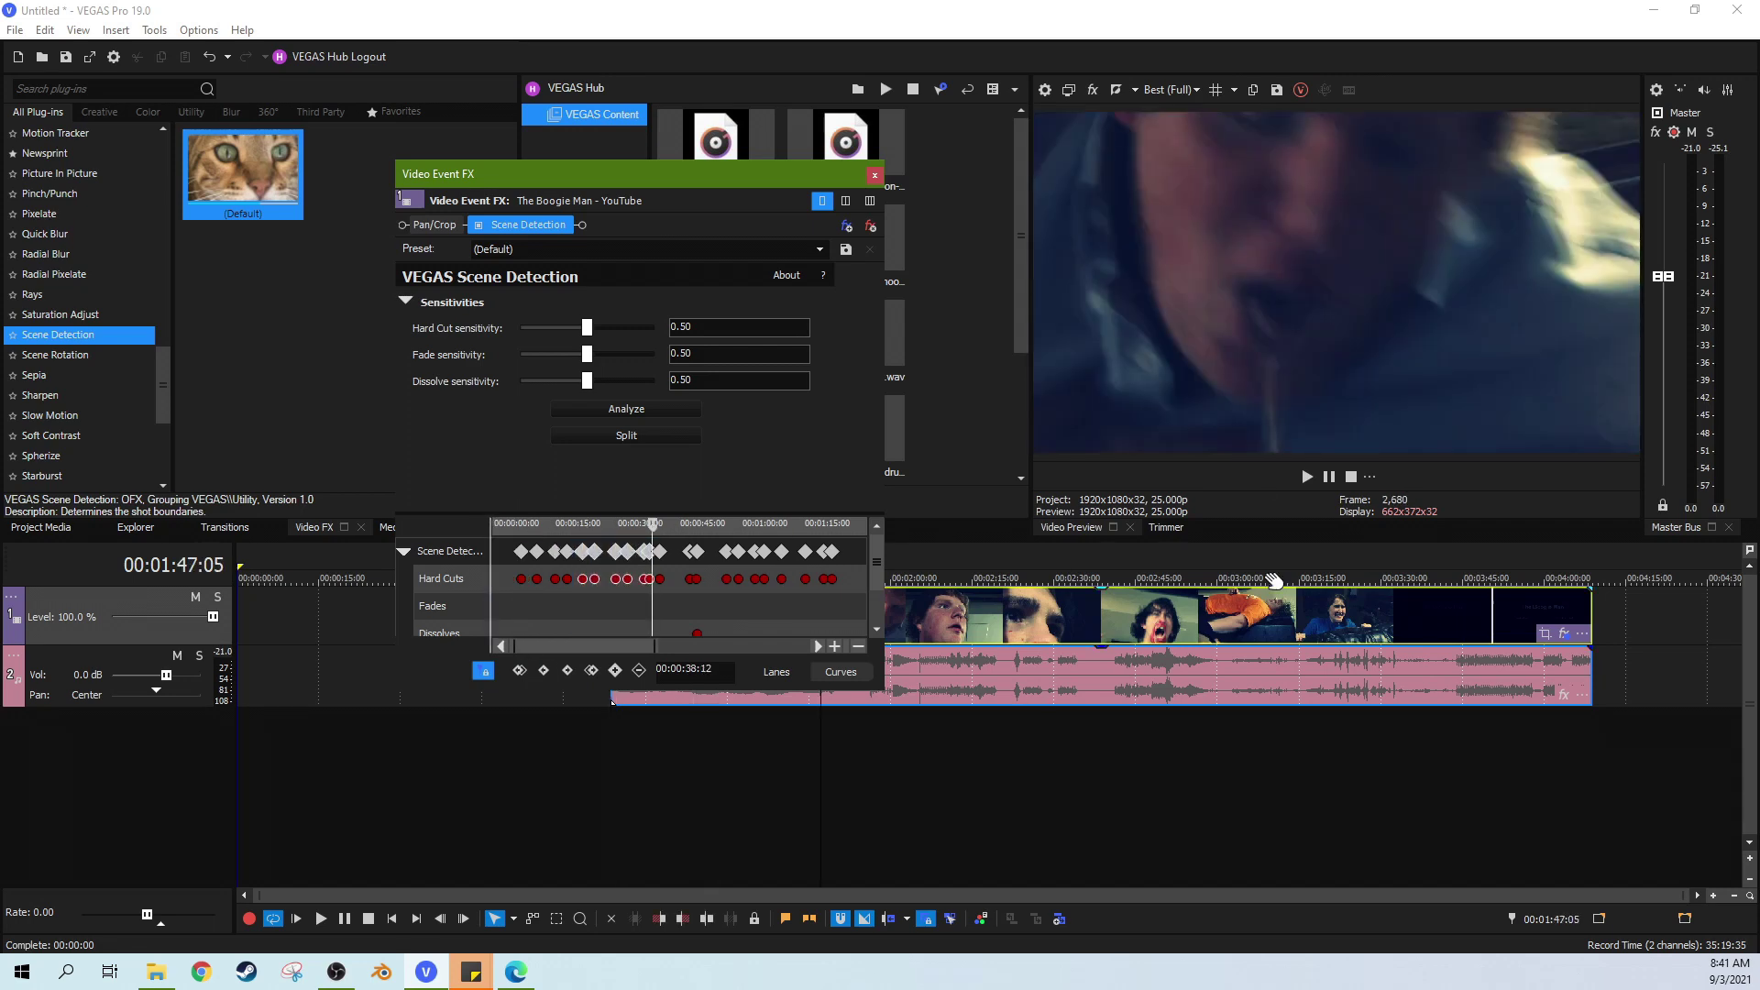
mouse_move(647, 521)
mouse_down()
mouse_move(576, 525)
mouse_move(646, 526)
mouse_move(623, 531)
mouse_up()
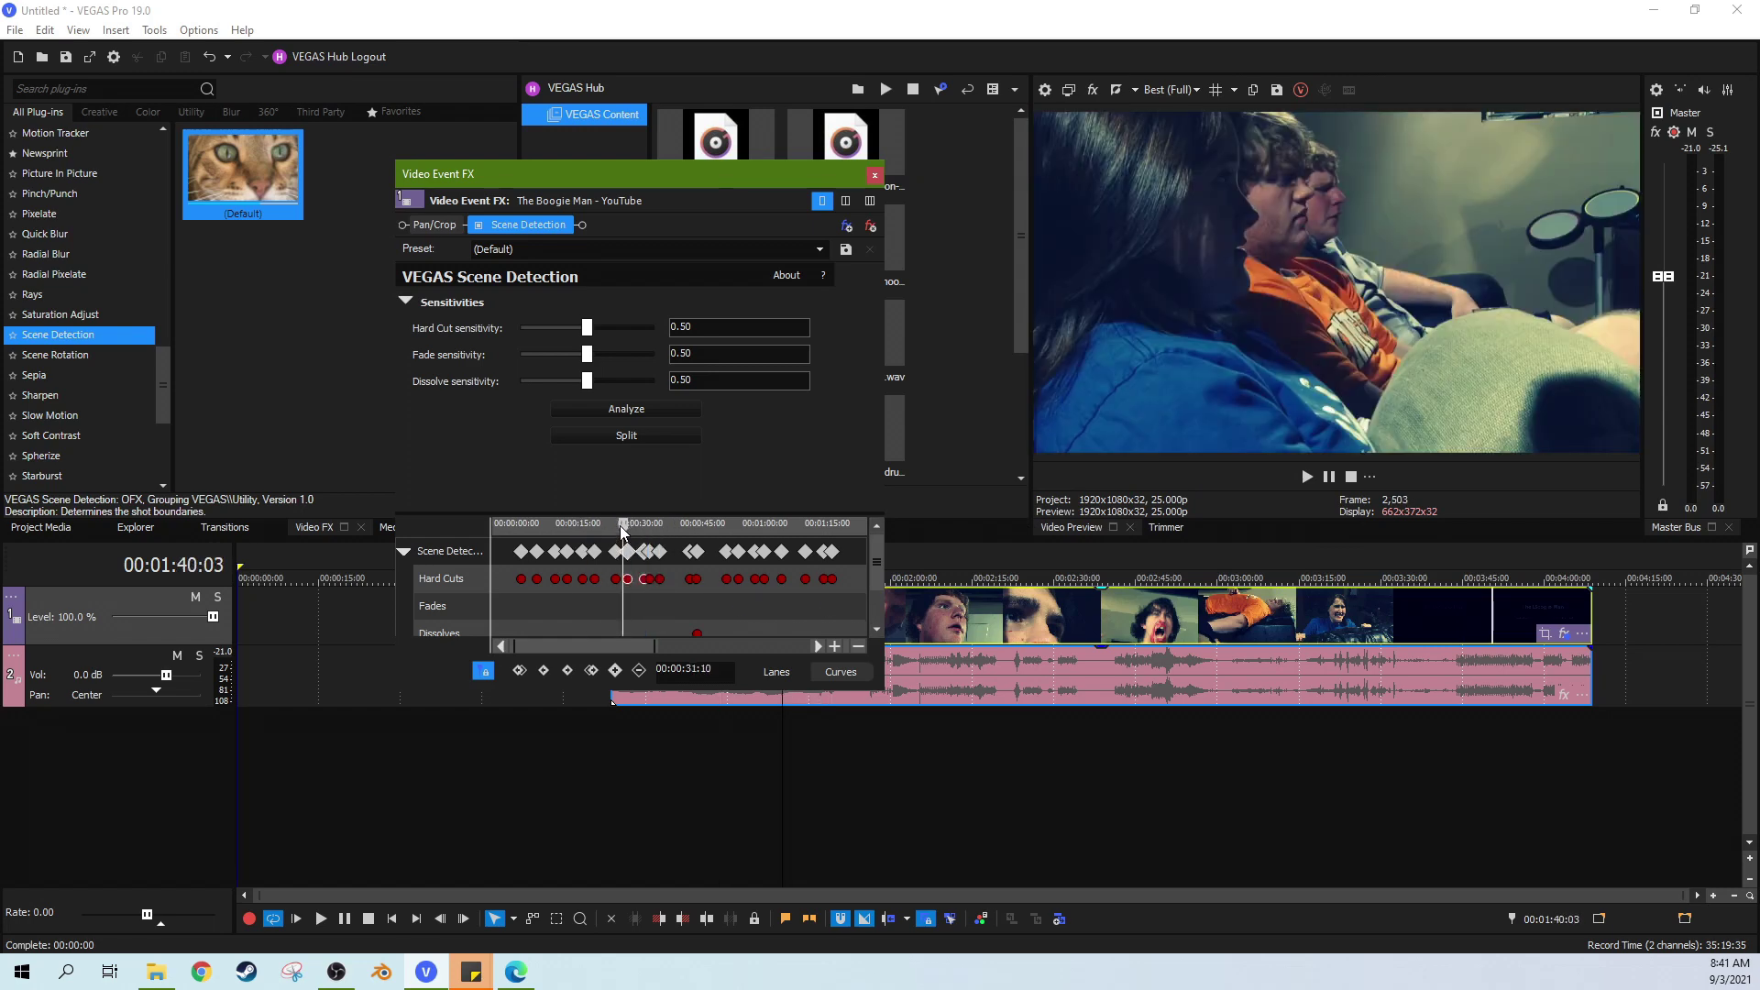
drag(619, 525, 504, 524)
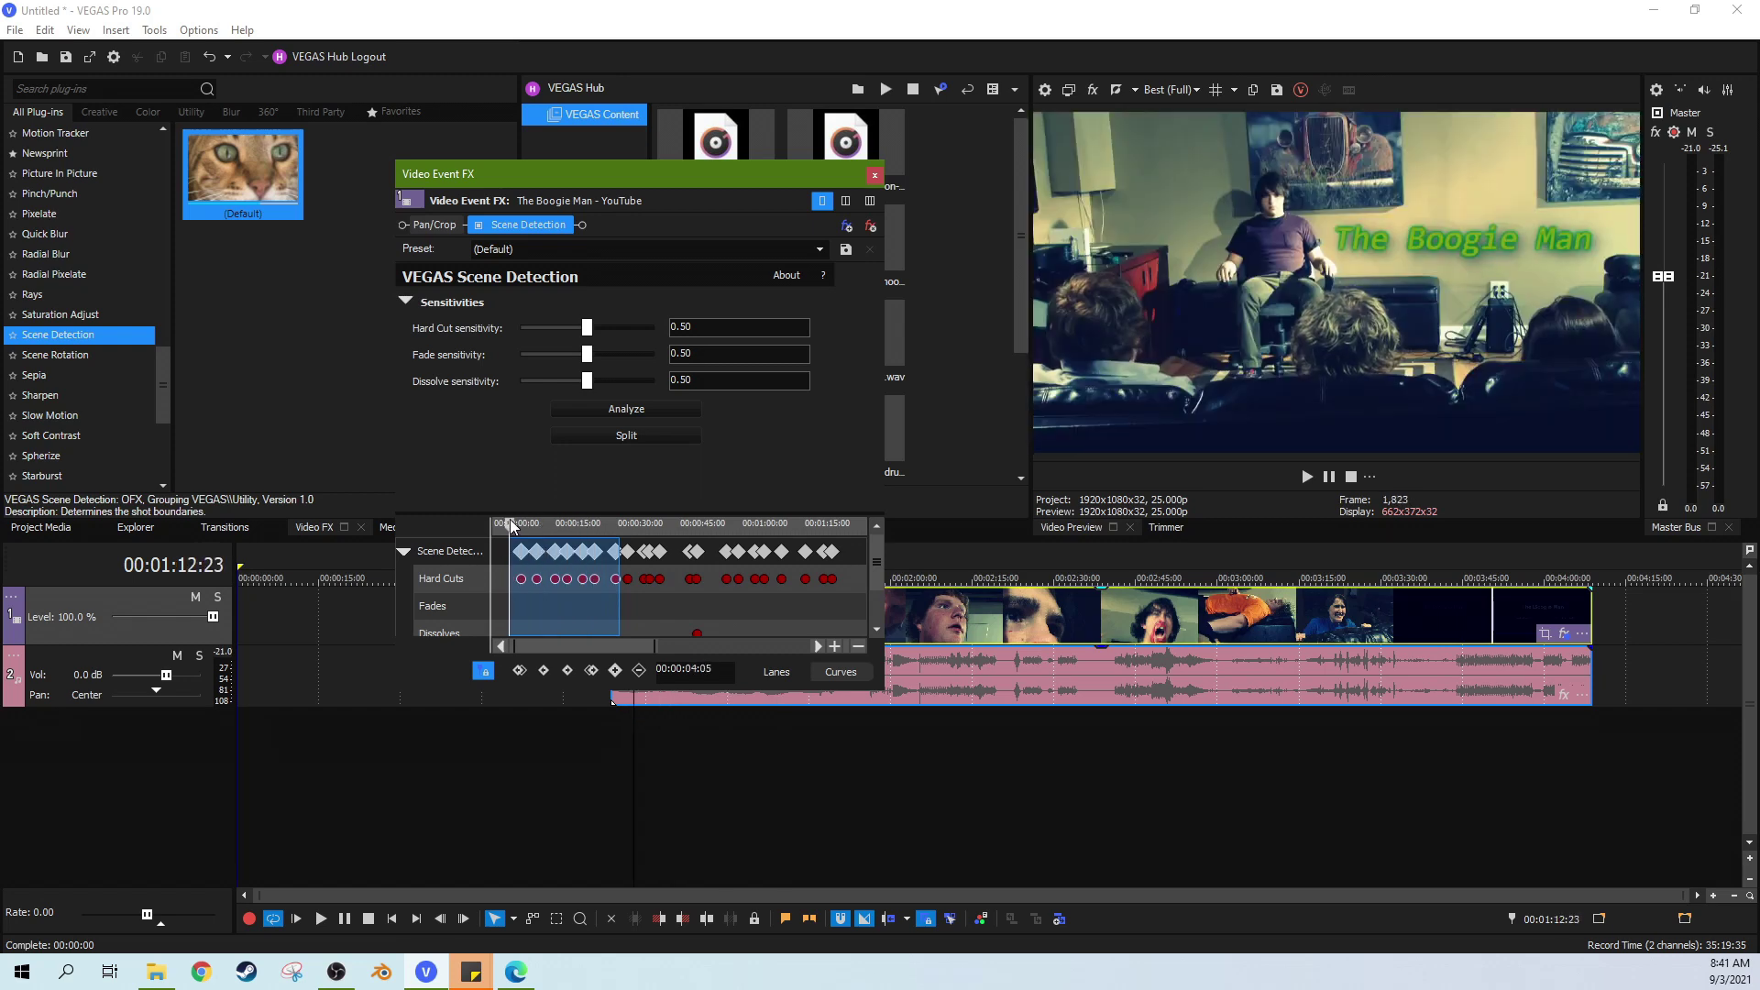
click(497, 525)
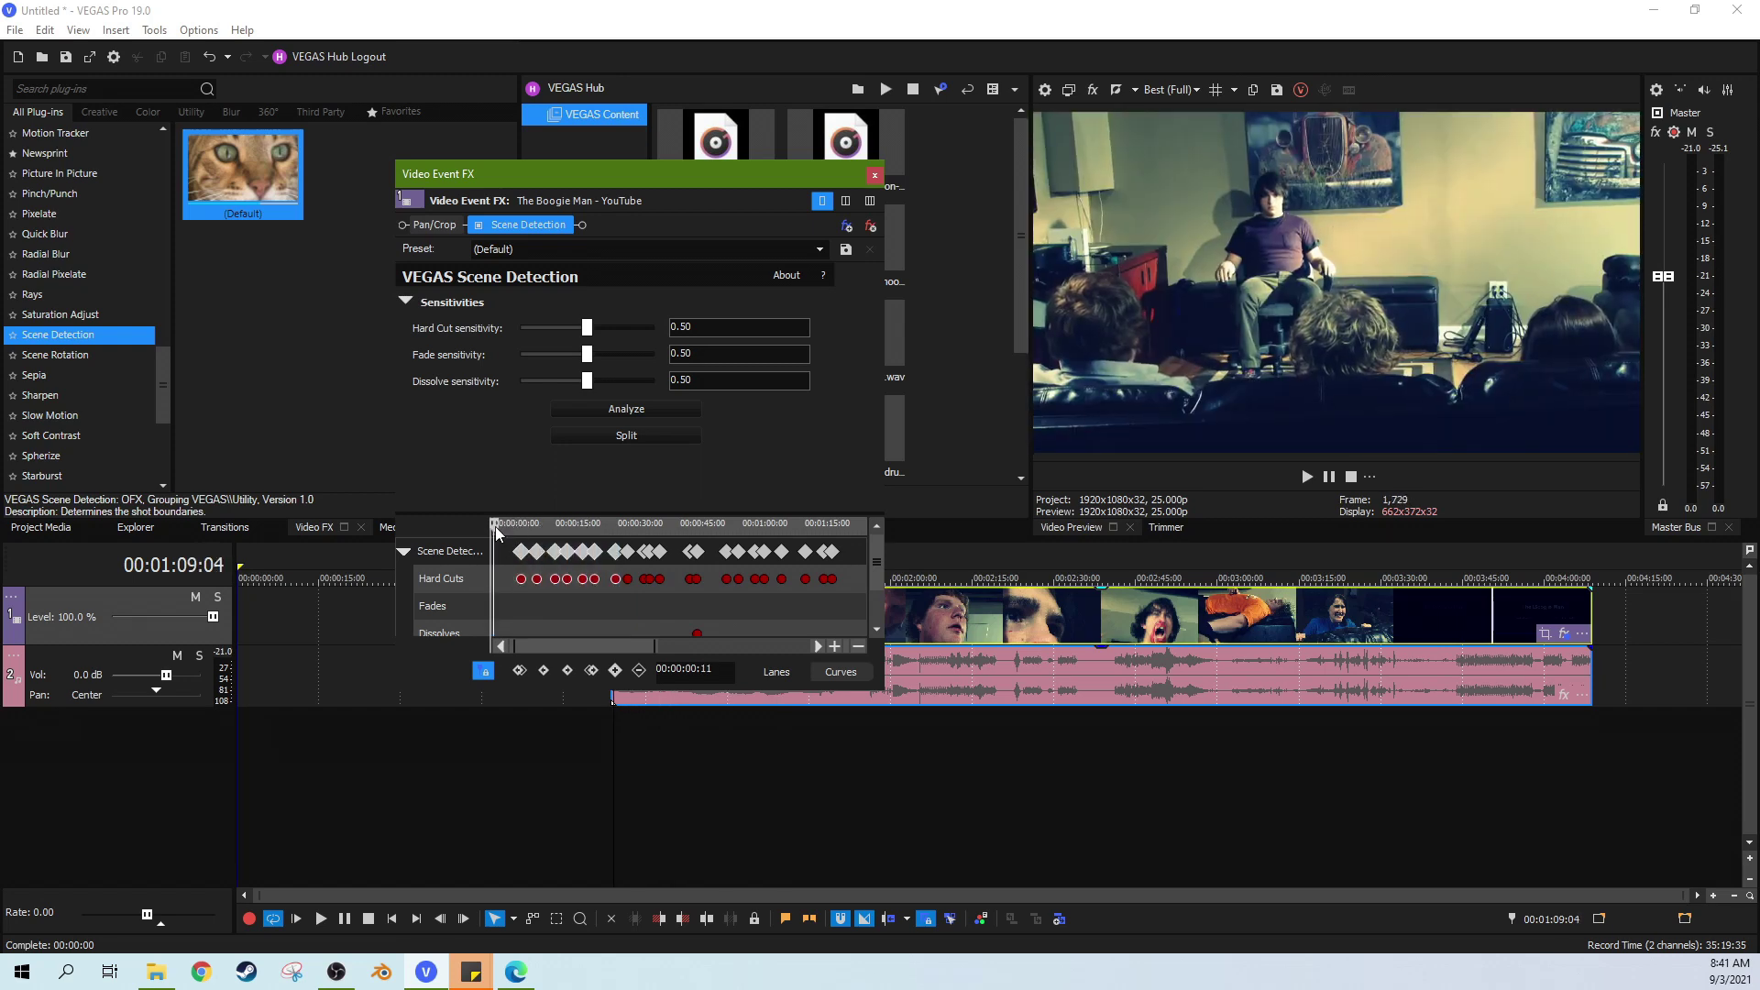
drag(495, 526, 535, 537)
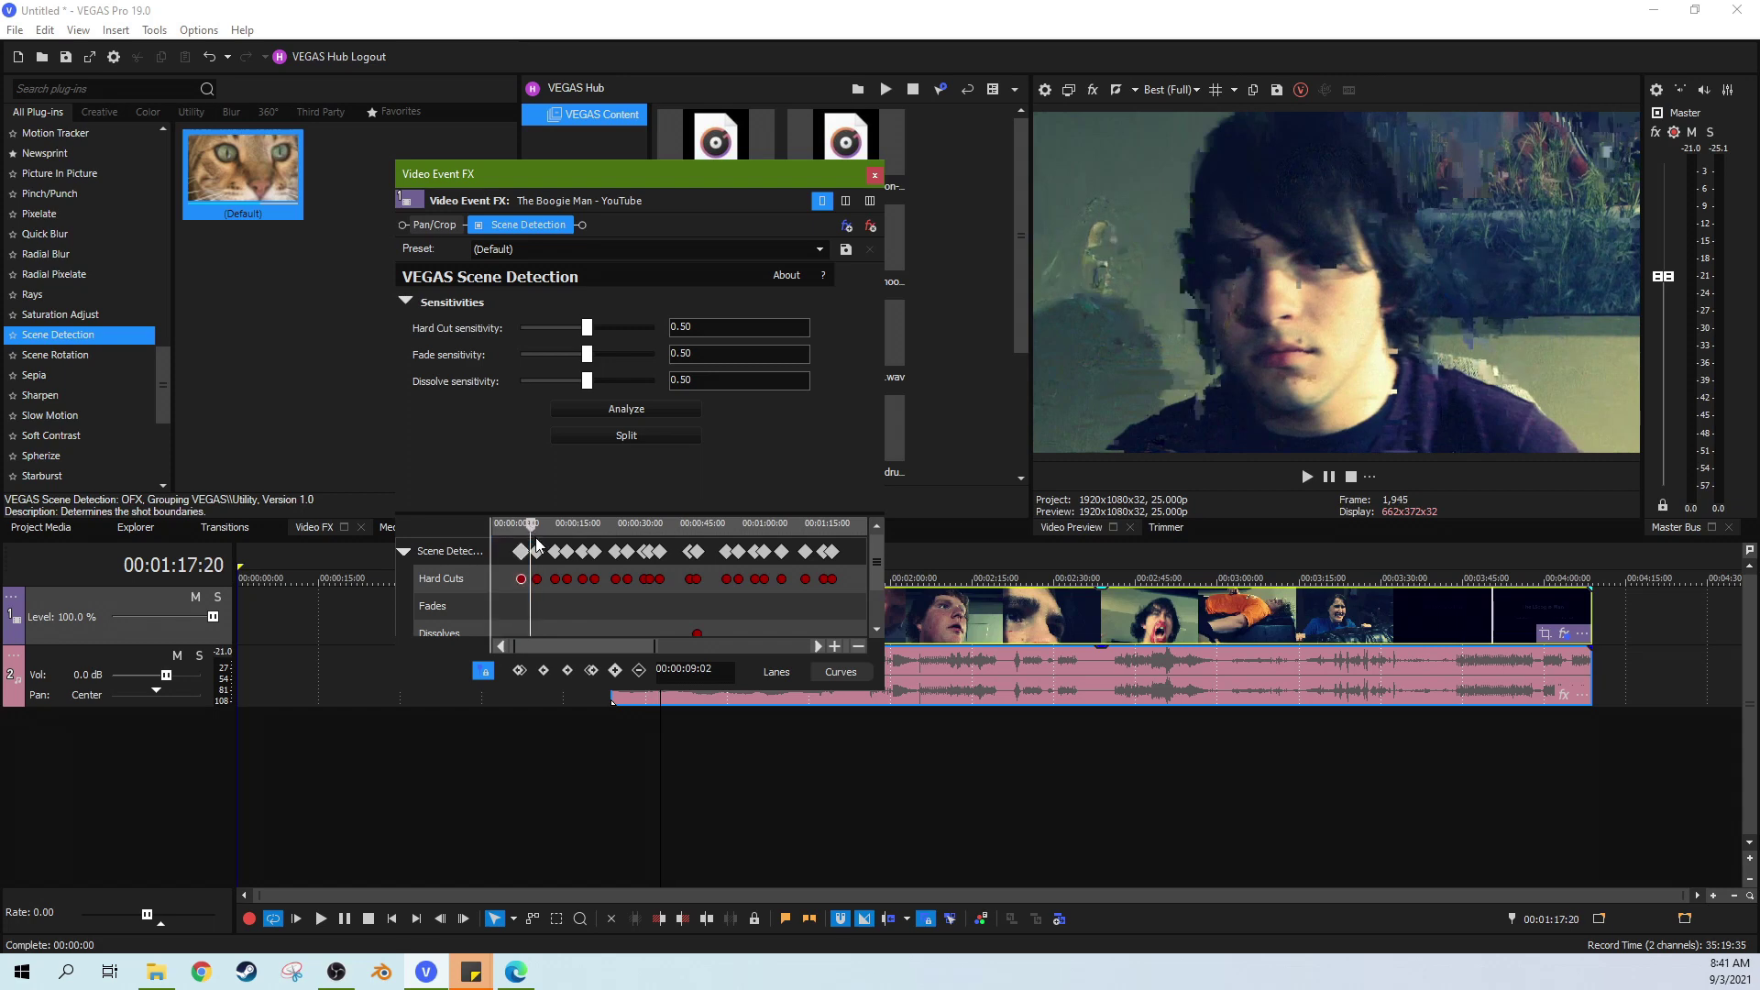
- Compare frames around 01:15 and the 00:00:10–00:00:16 hard cuts to verify them
click(791, 700)
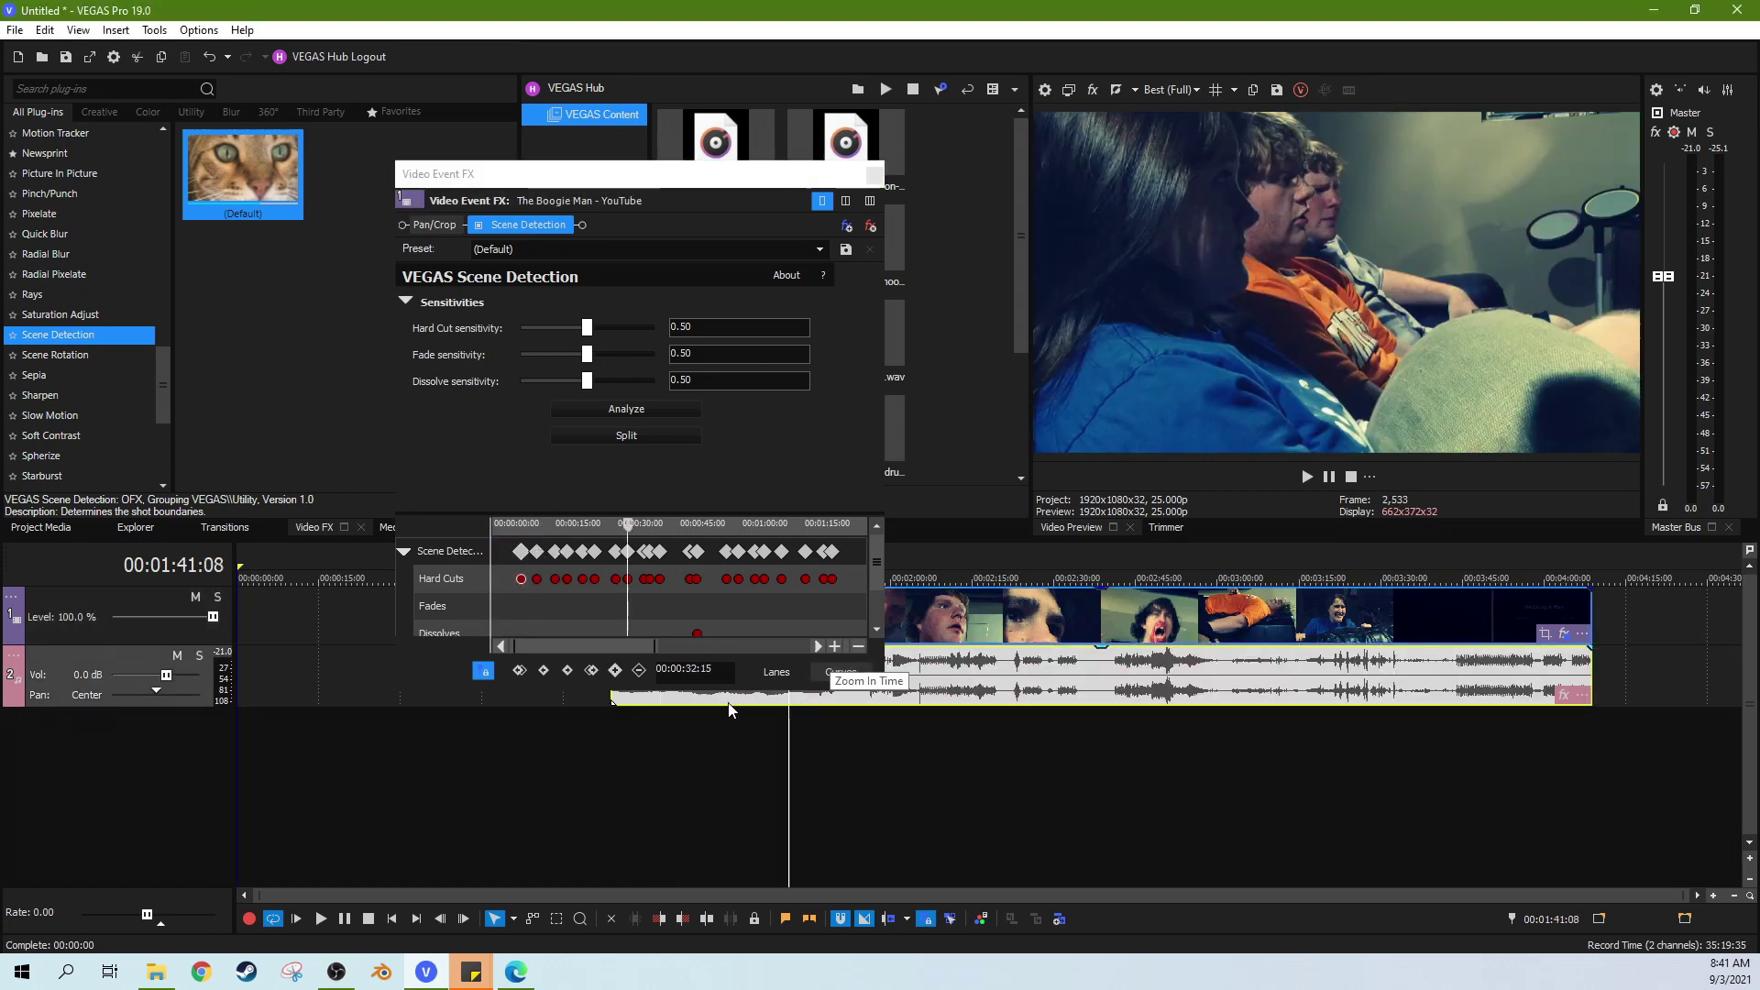
click(728, 702)
click(679, 711)
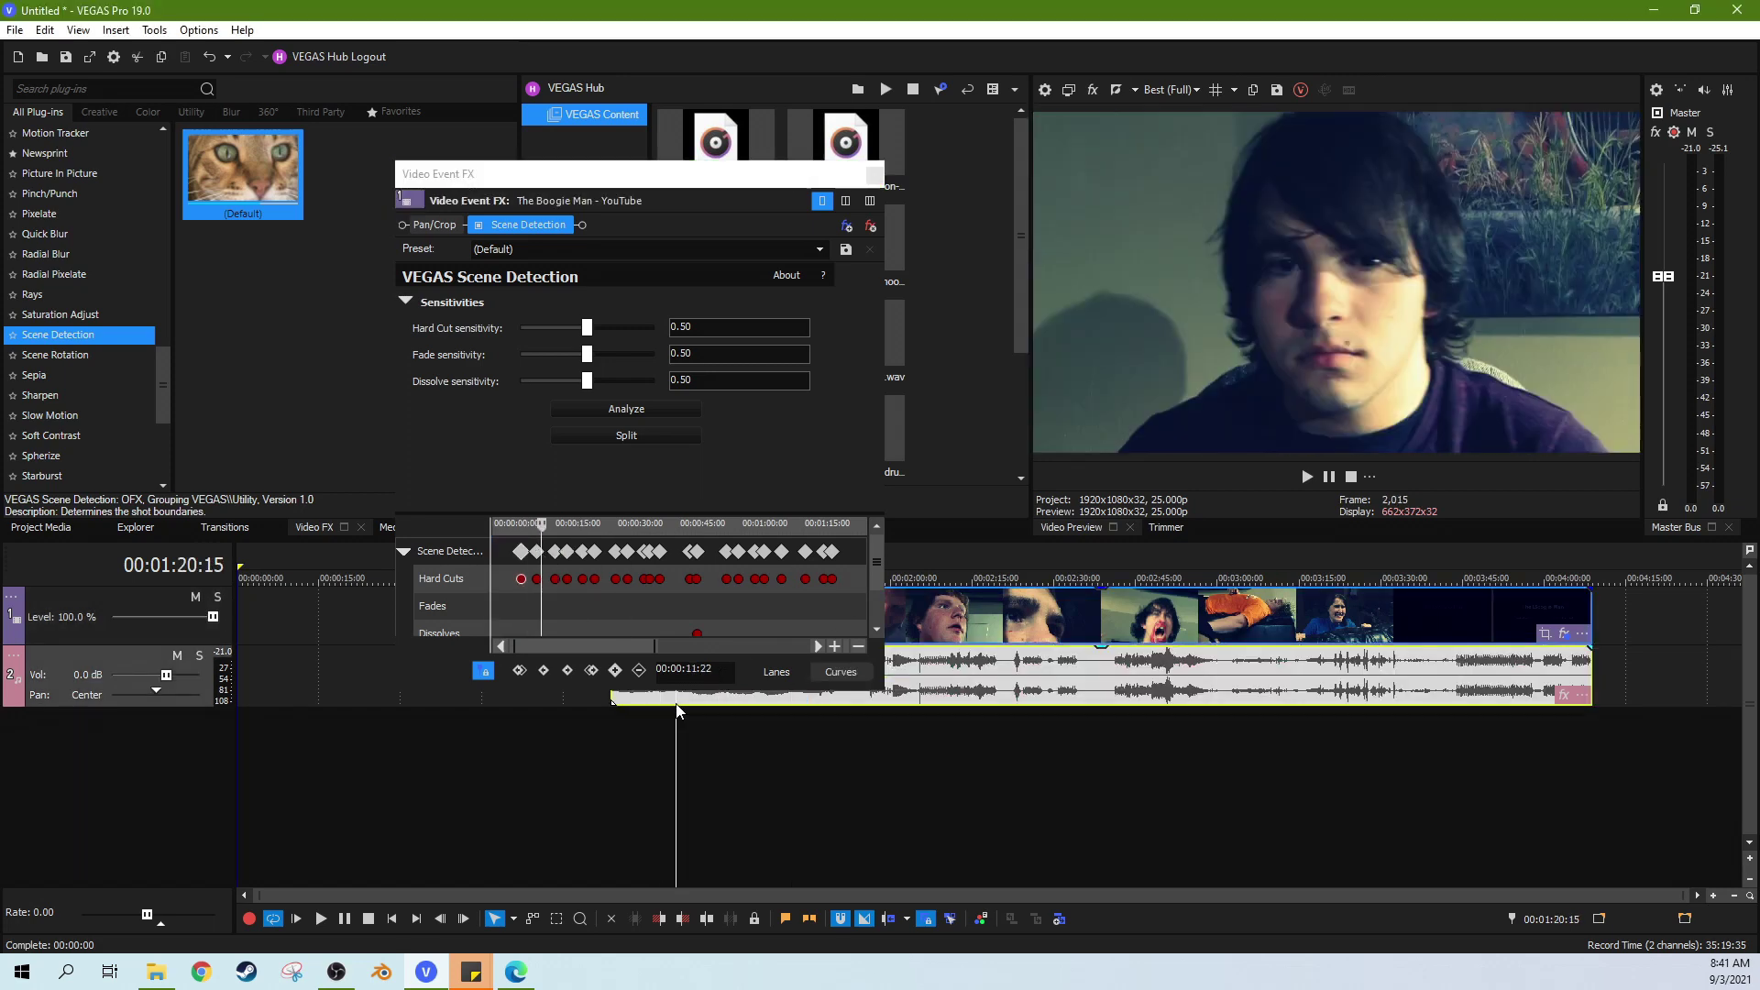
click(666, 711)
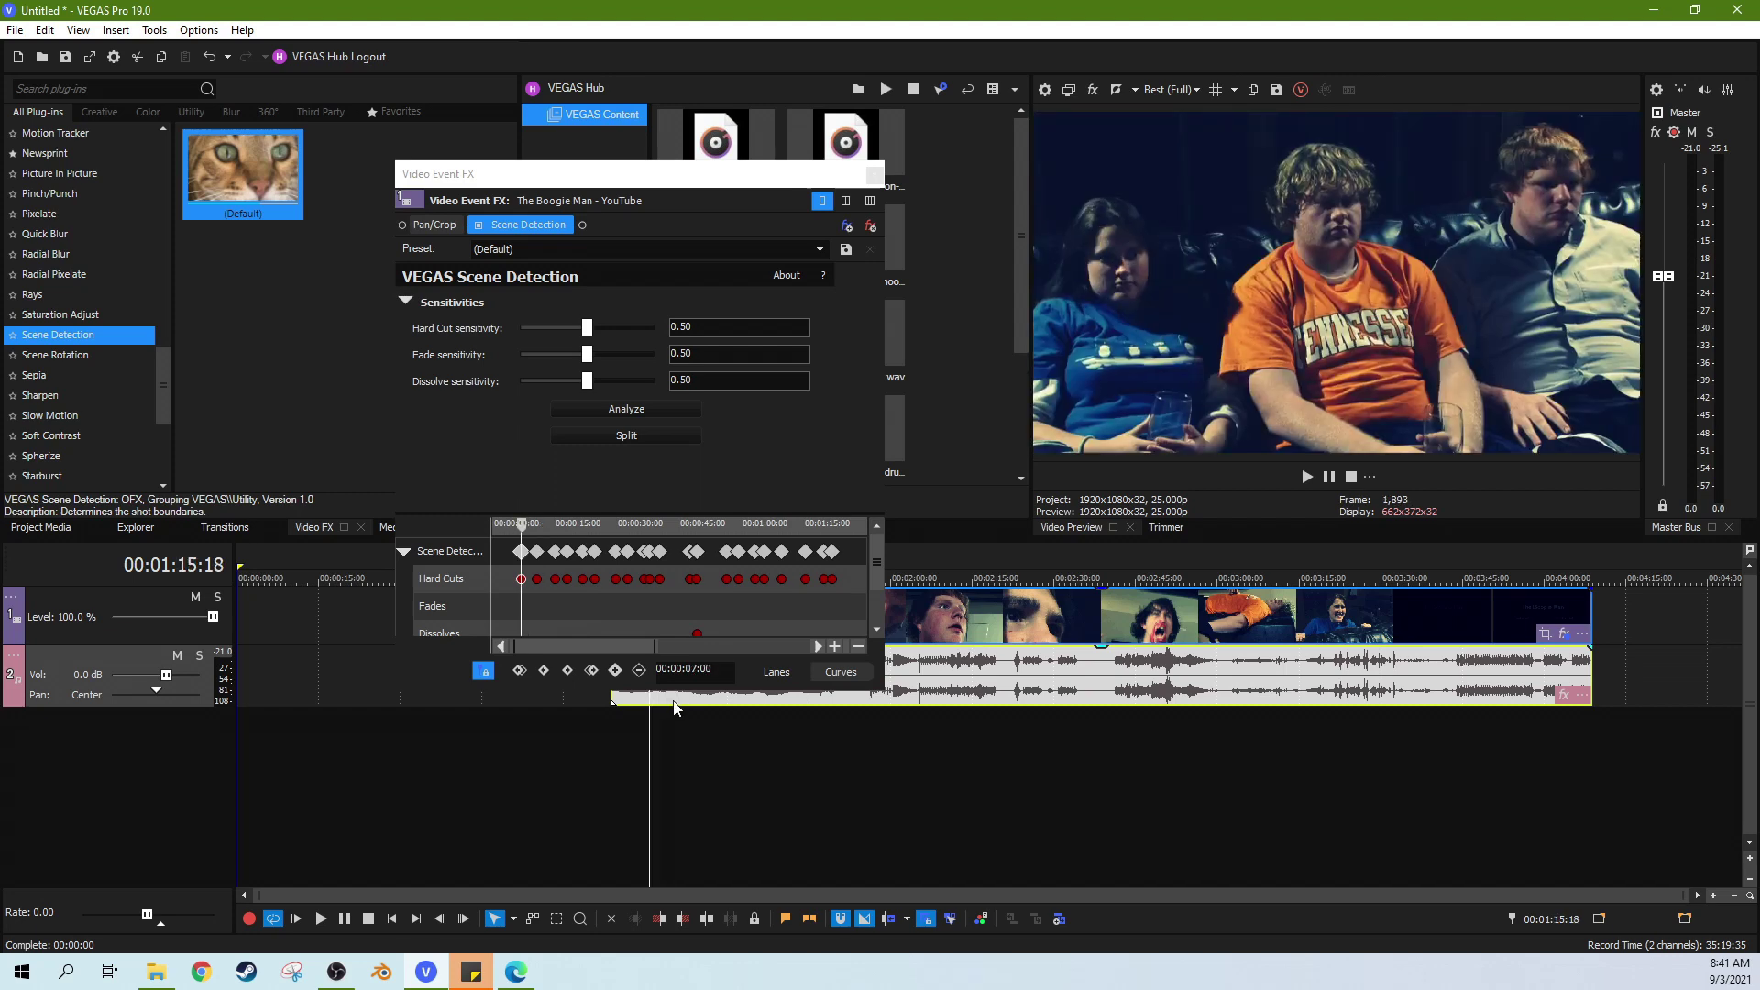
click(678, 708)
click(653, 697)
drag(518, 526, 537, 524)
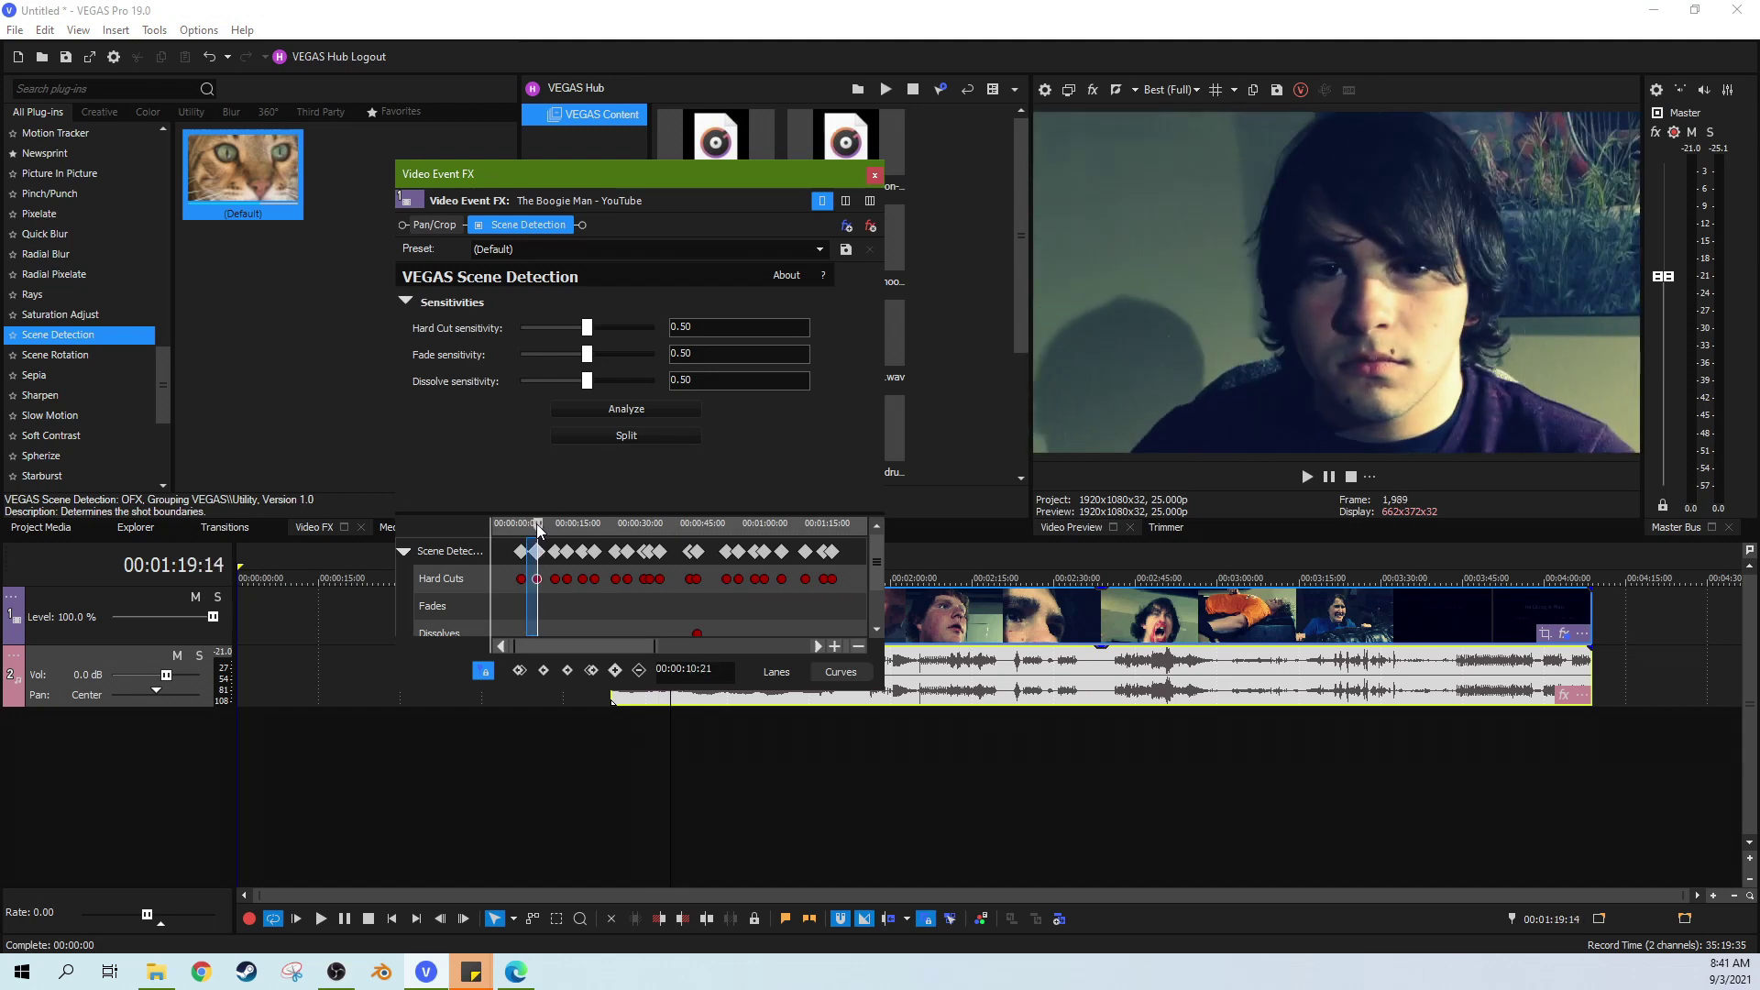
drag(537, 524, 708, 529)
scroll(871, 586, down, 1)
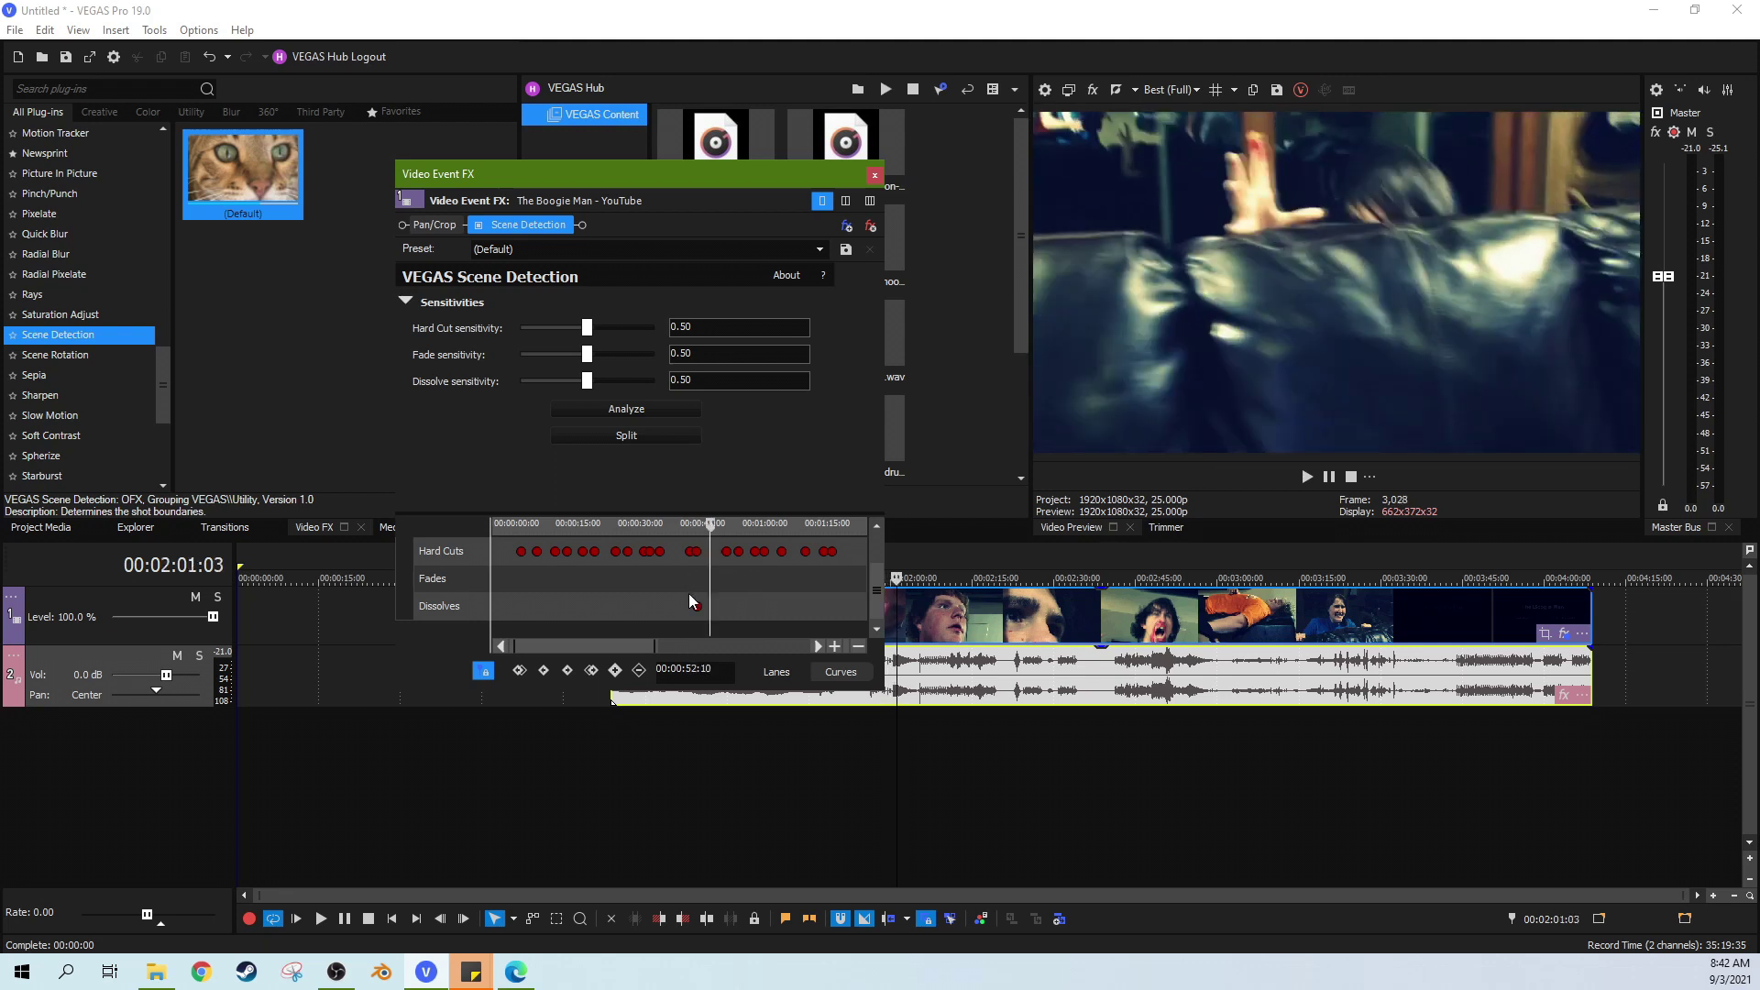
click(697, 607)
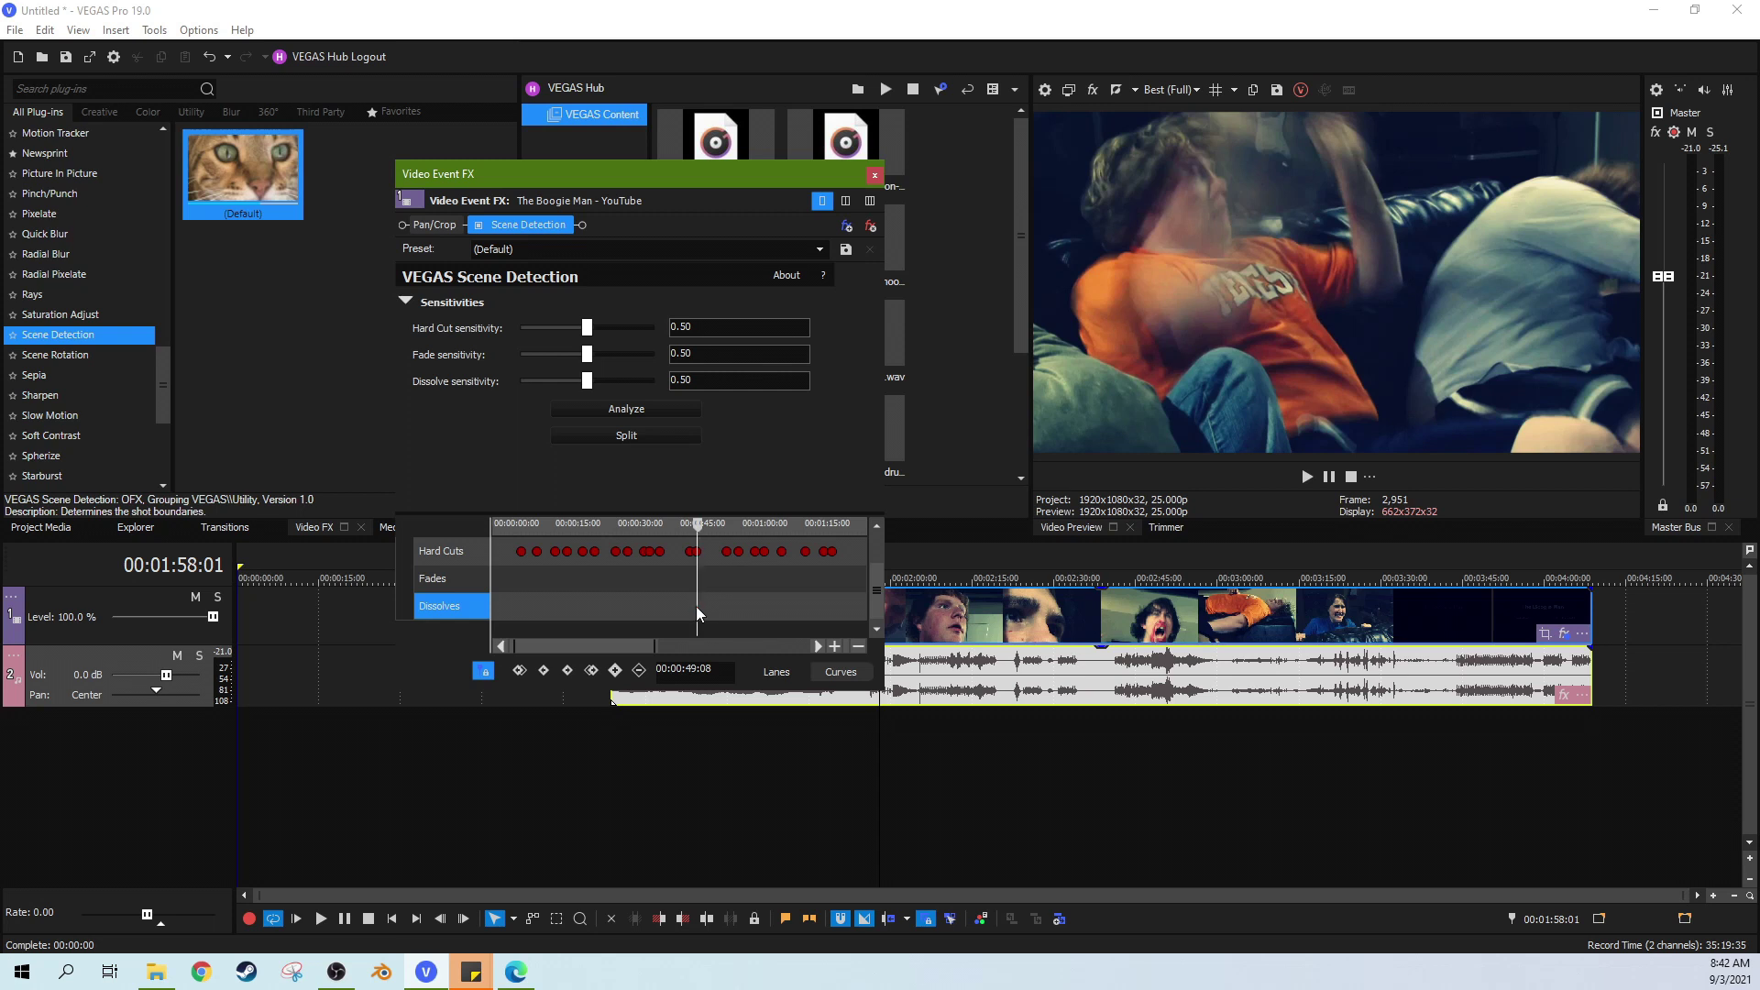
drag(871, 606, 872, 583)
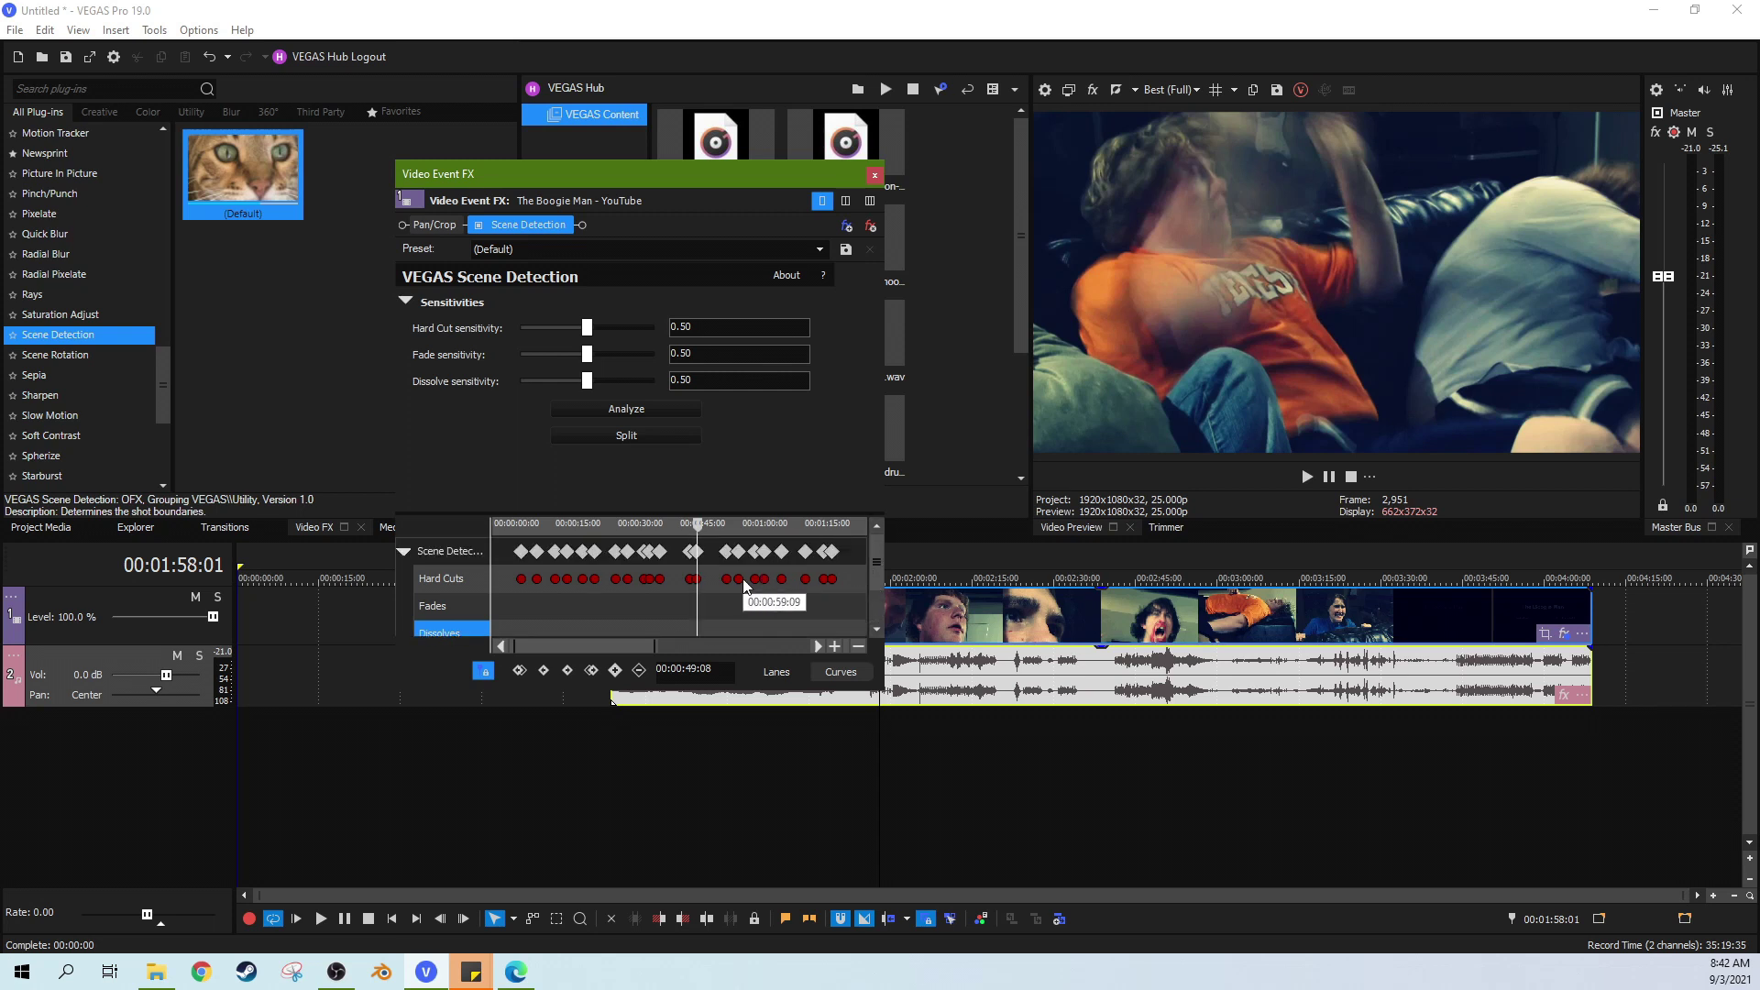
scroll(745, 585, up, 5)
- Scrub frames around 00:00:47–00:00:48 to locate the missed cut and park the cursor there
drag(679, 526, 621, 528)
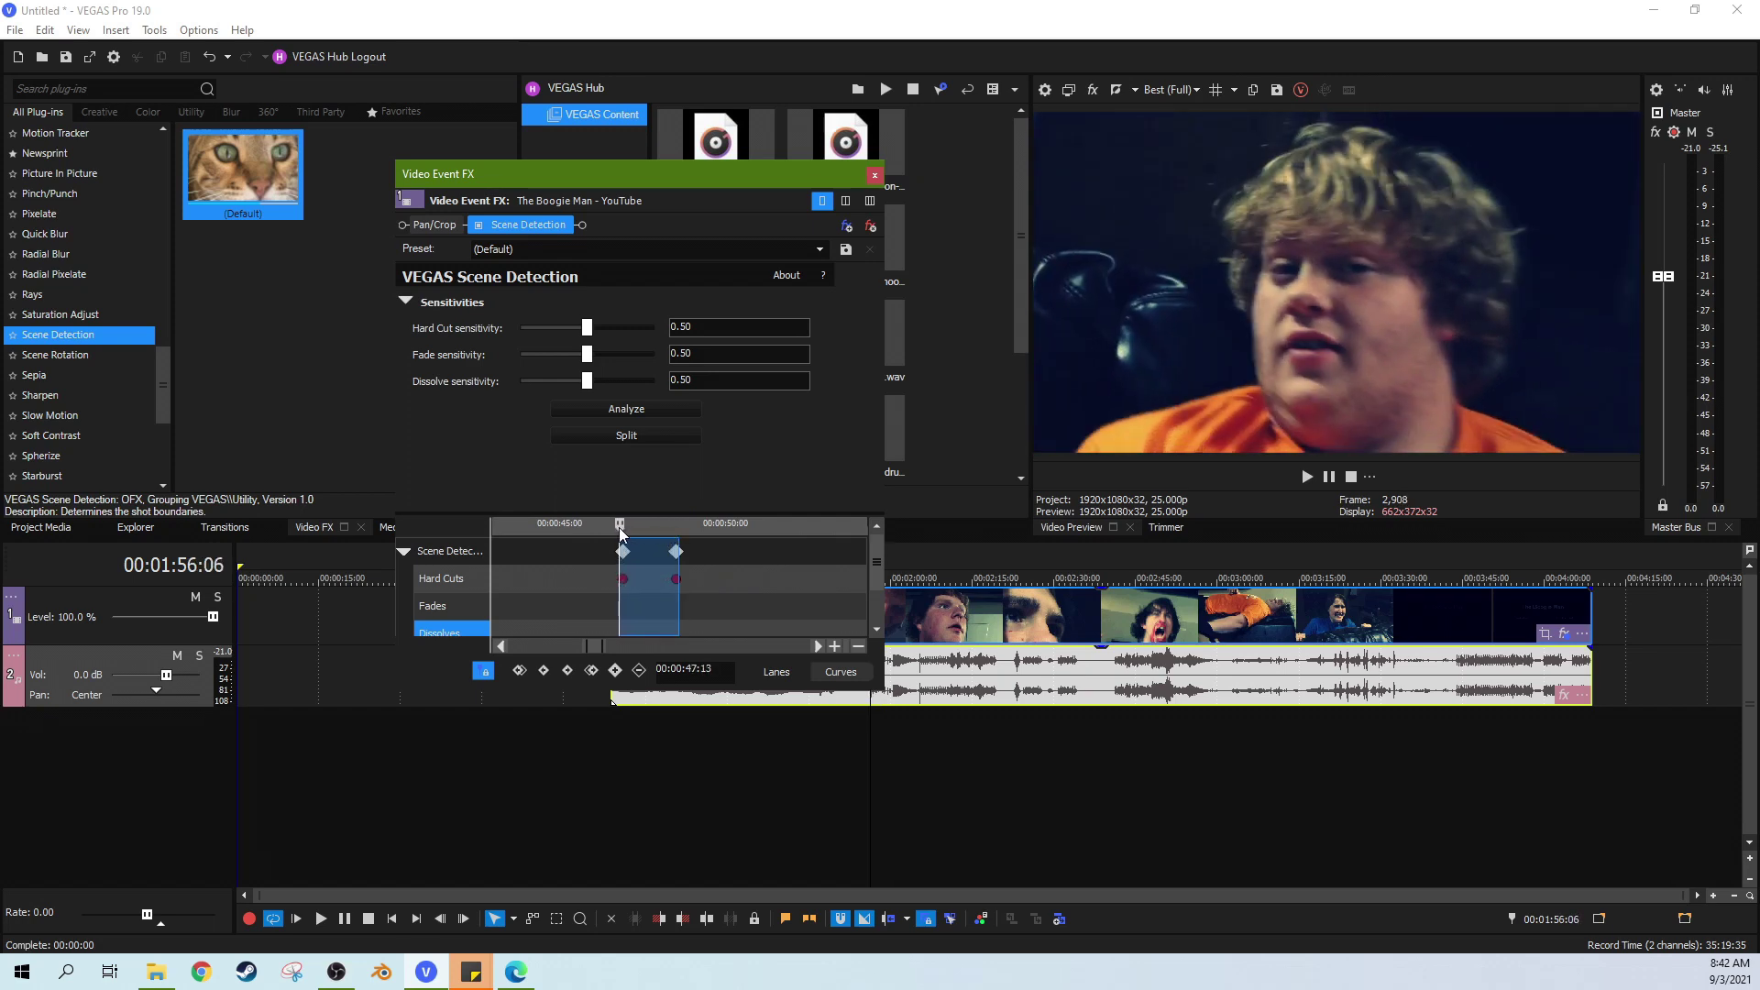
click(620, 526)
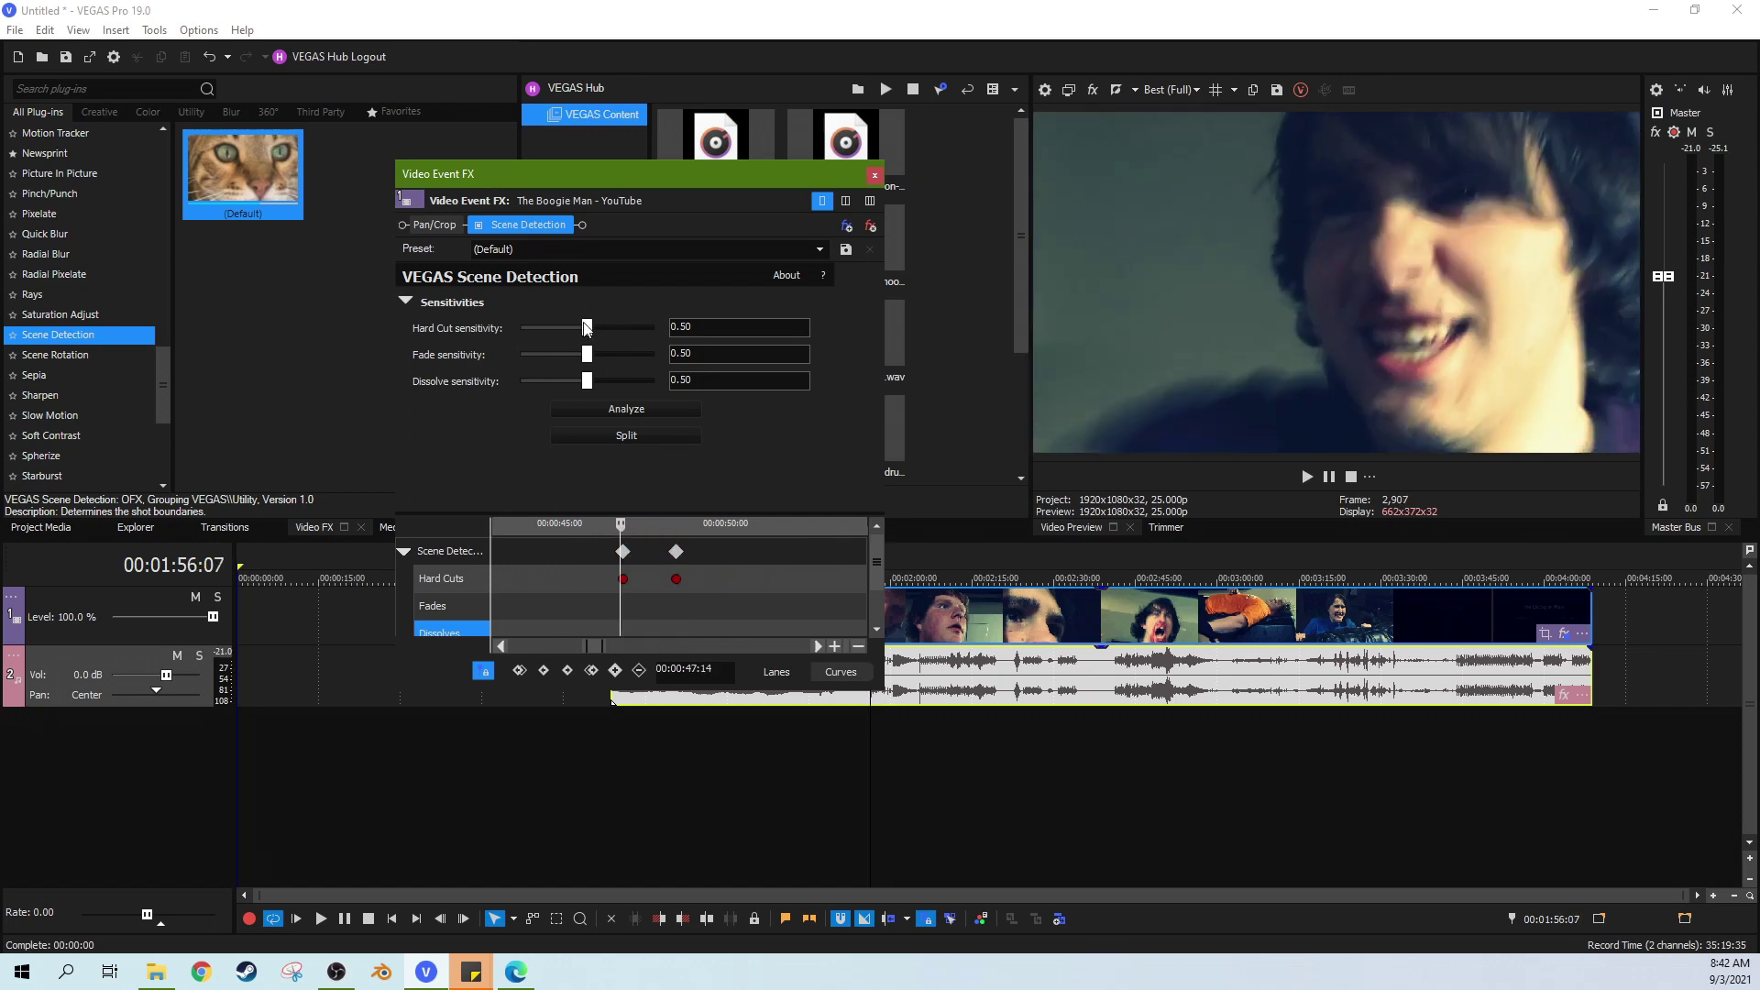
drag(622, 527, 650, 531)
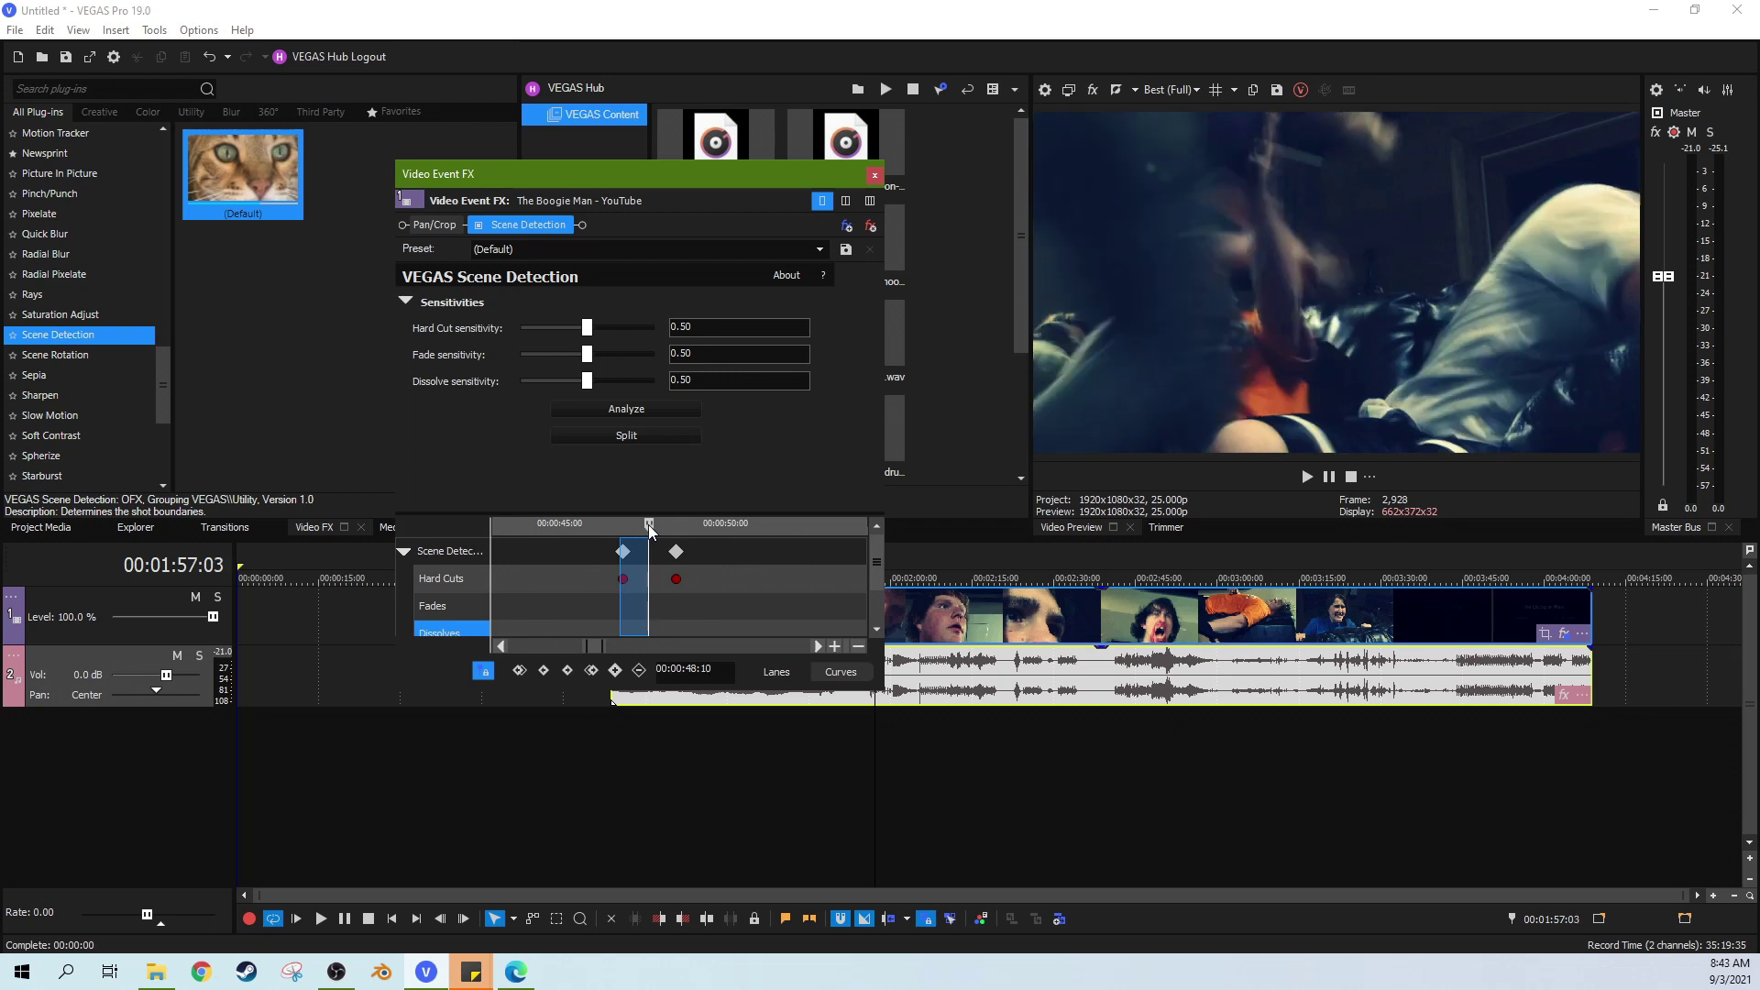
click(648, 525)
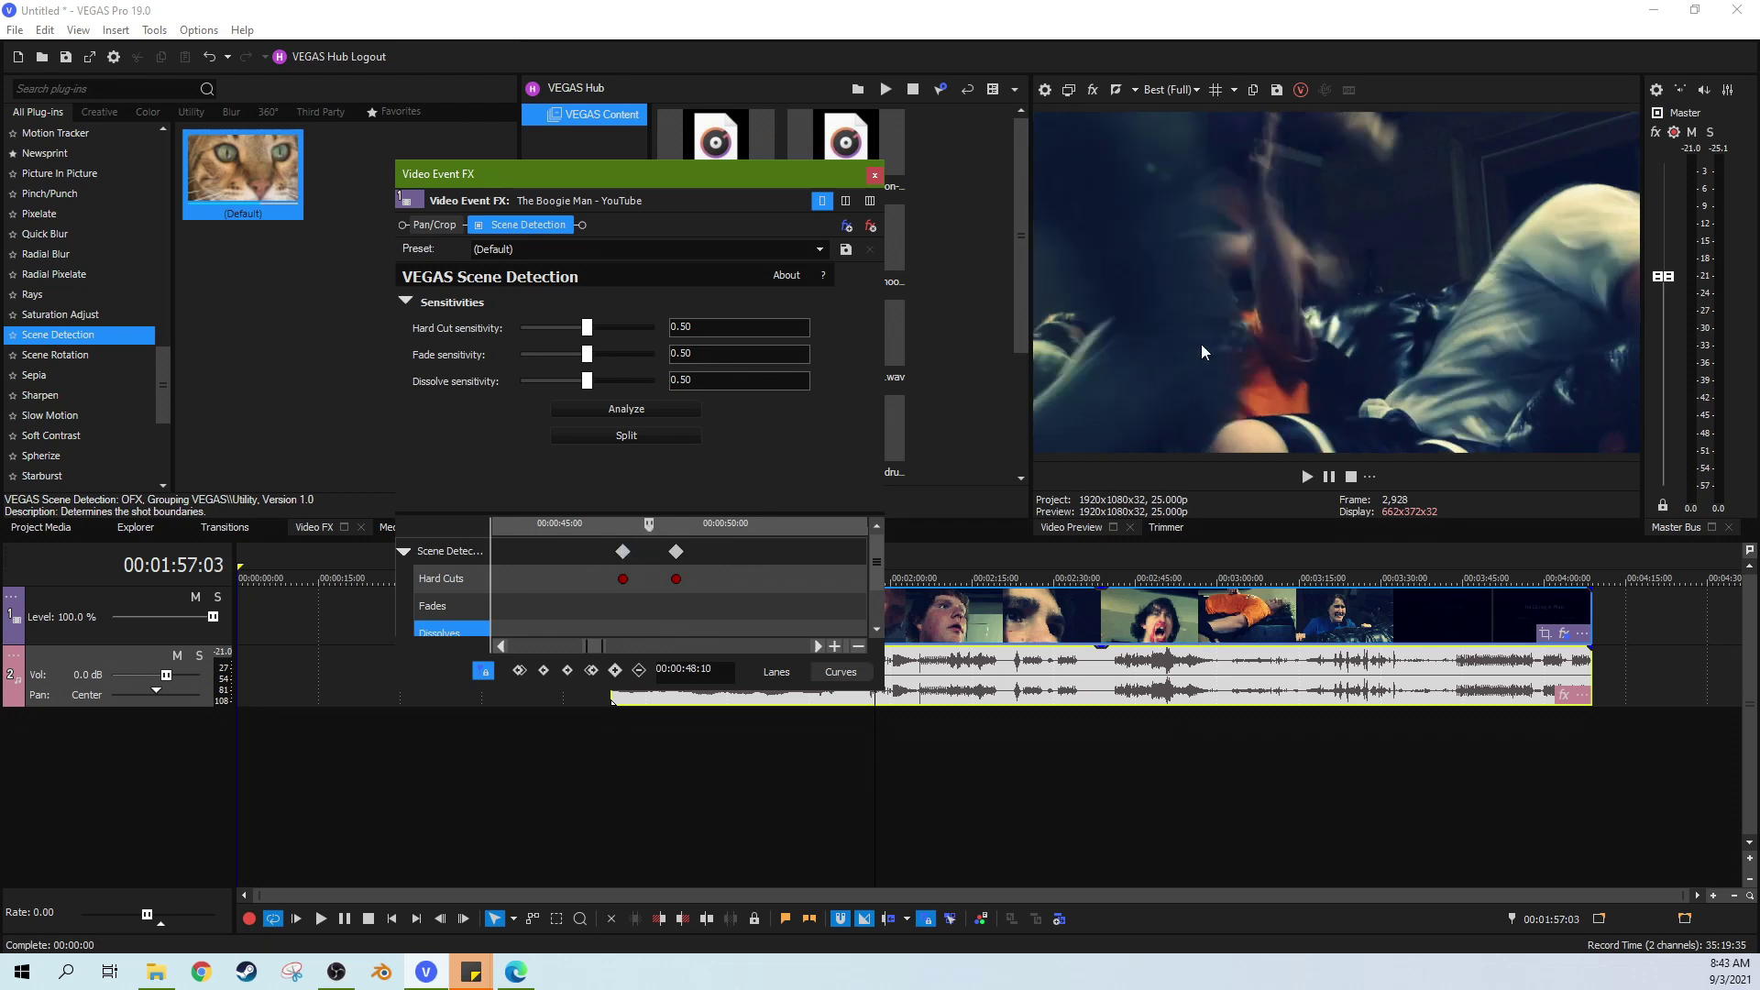
click(649, 523)
- Add keyframes at 00:00:48:10 in the Scene Detection and Hard Cuts lanes, checking the dissolve
click(615, 670)
click(647, 580)
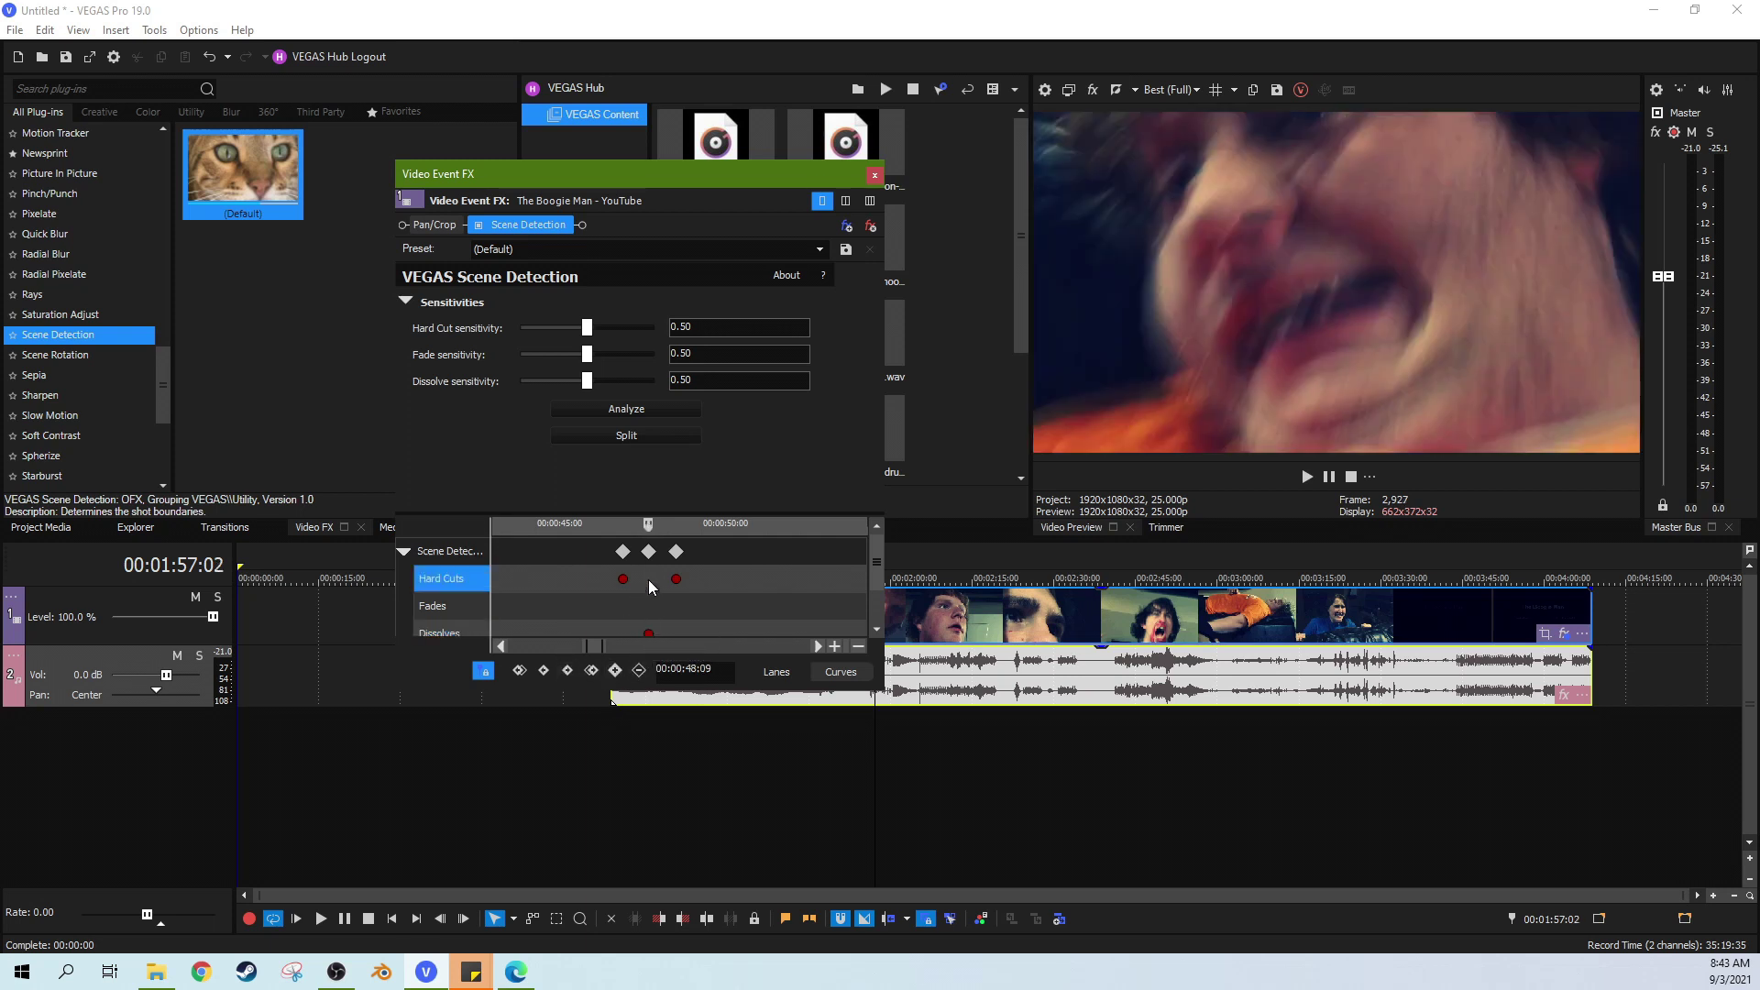
click(614, 671)
click(478, 632)
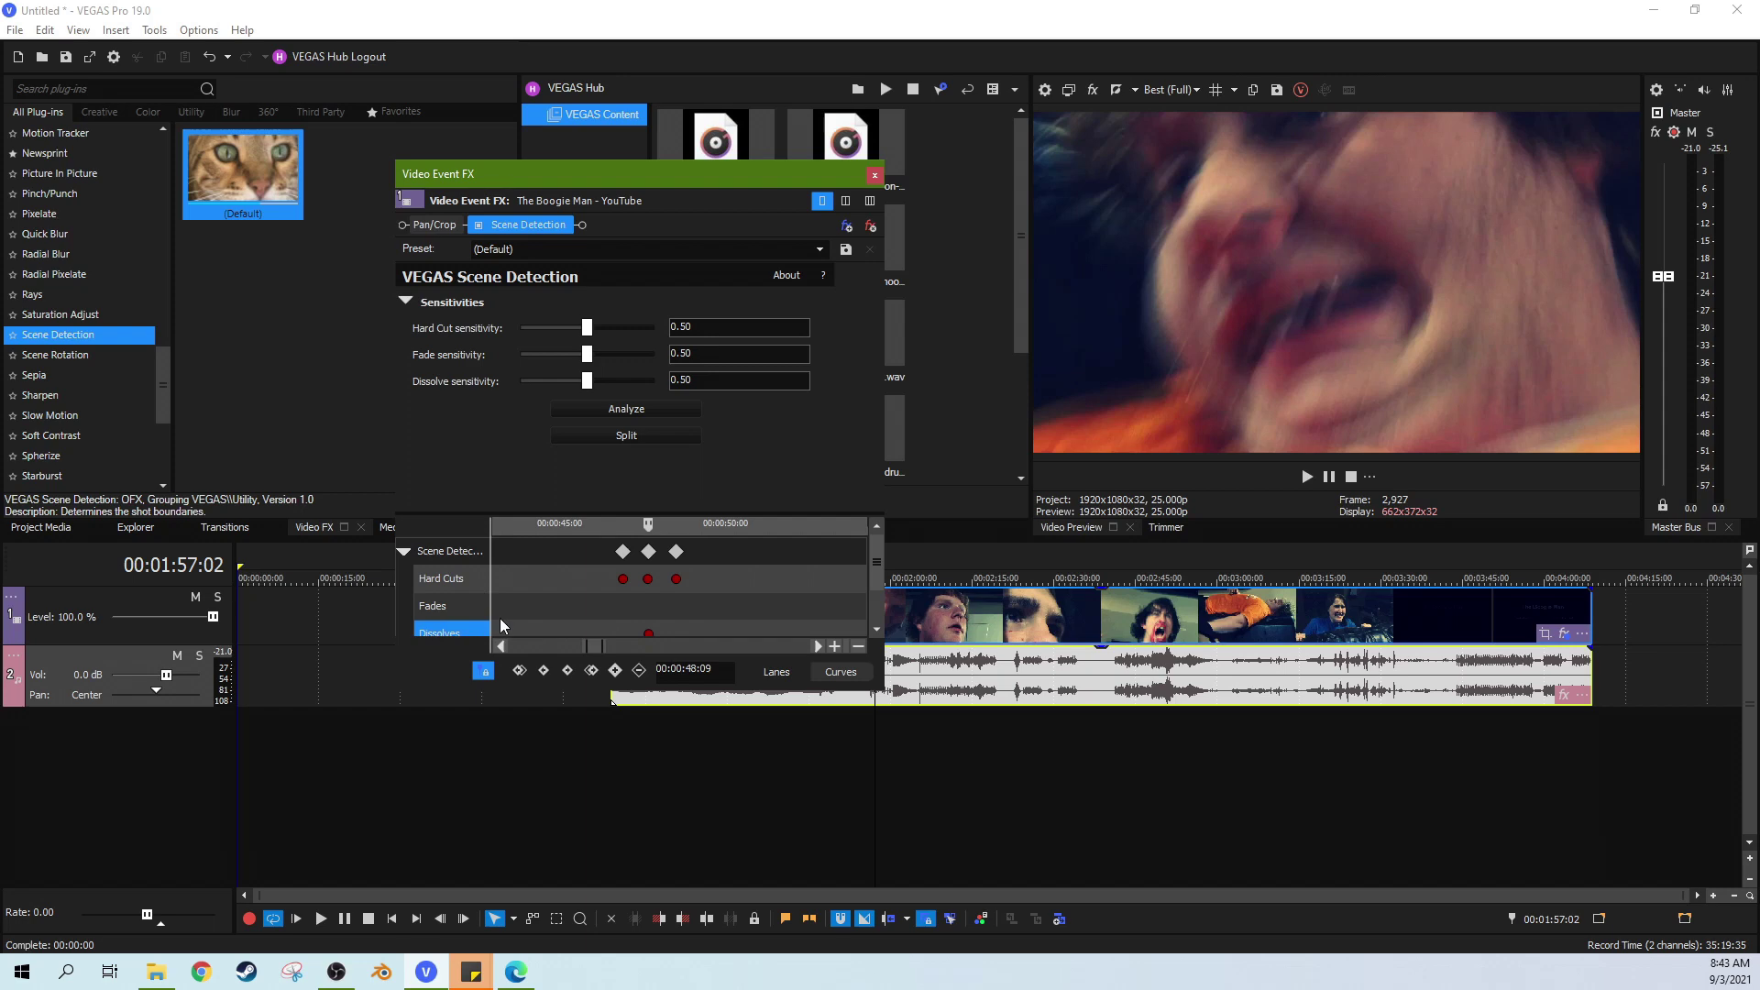
click(650, 636)
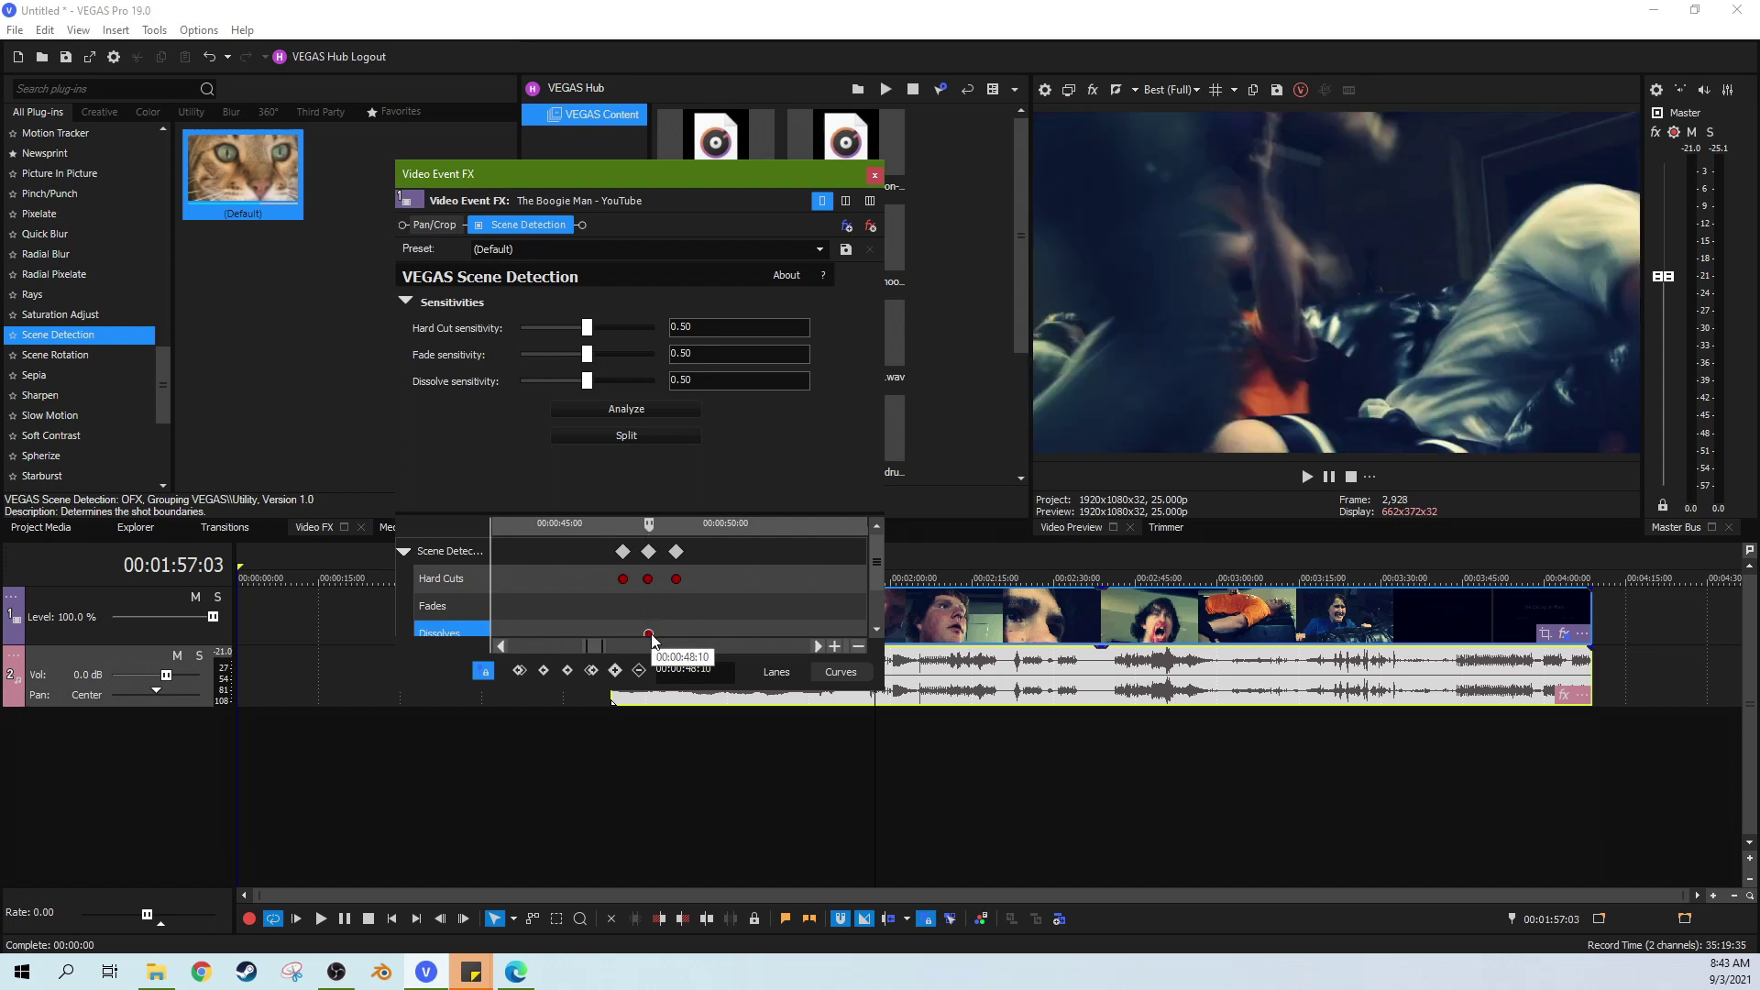
click(650, 579)
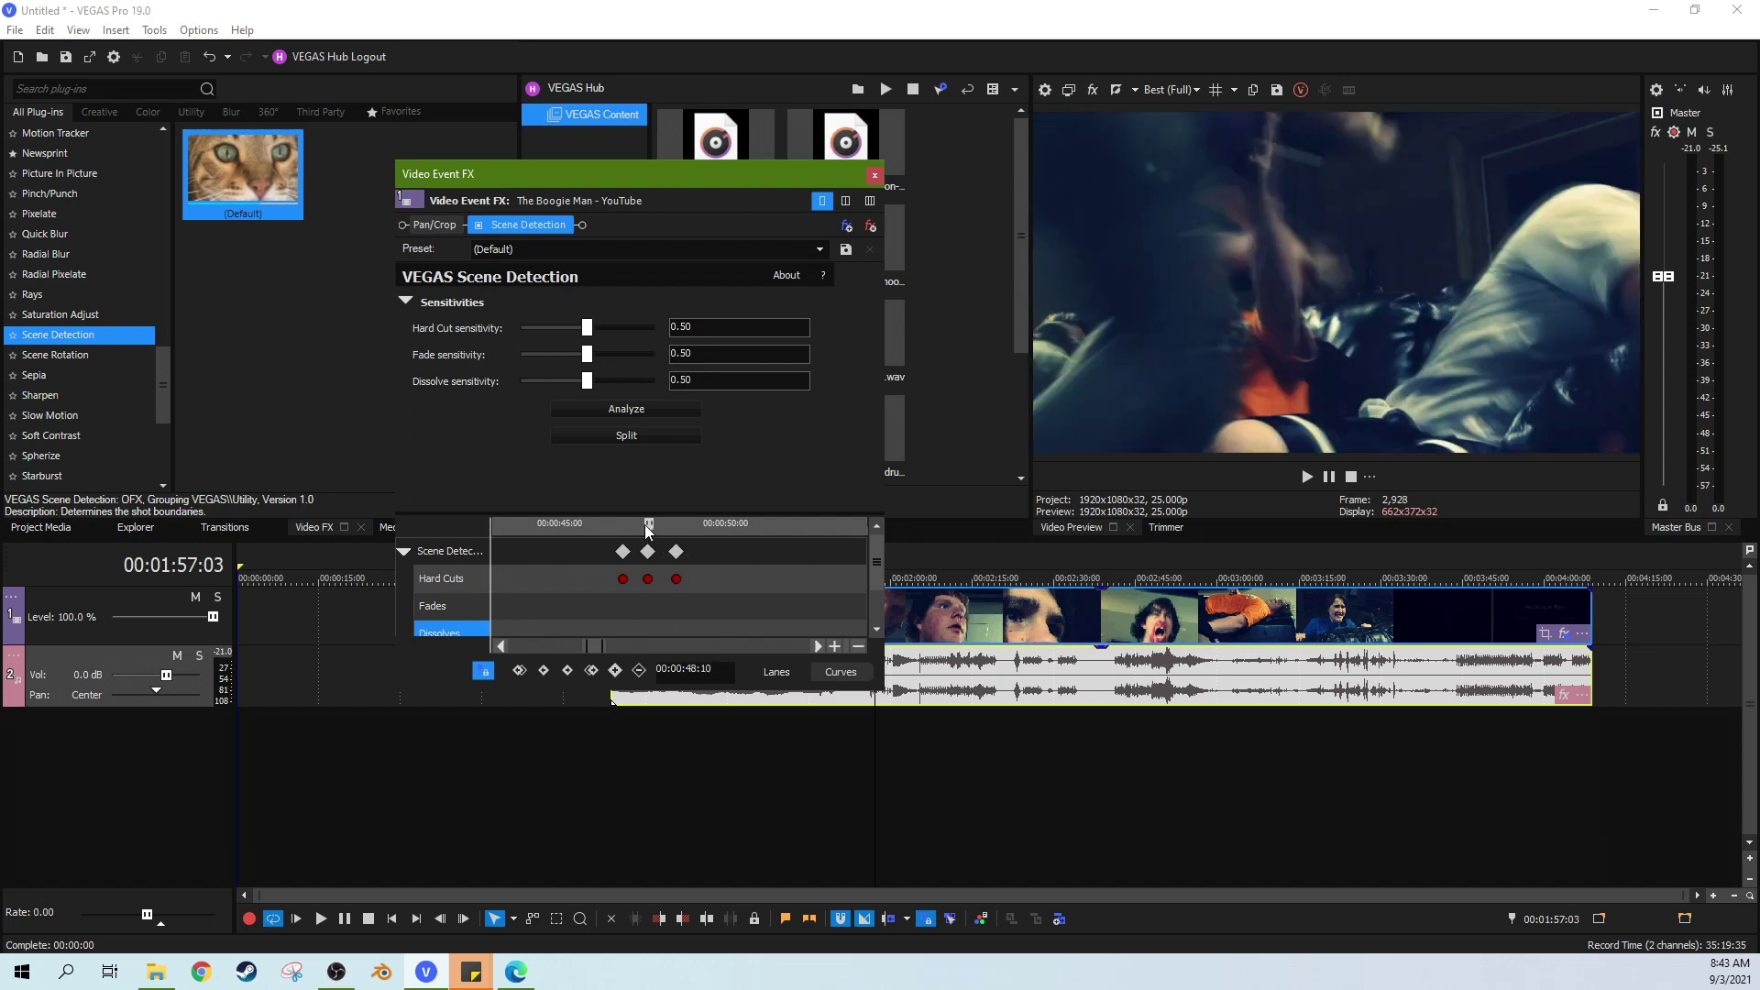
drag(645, 525, 706, 613)
scroll(706, 614, down, 3)
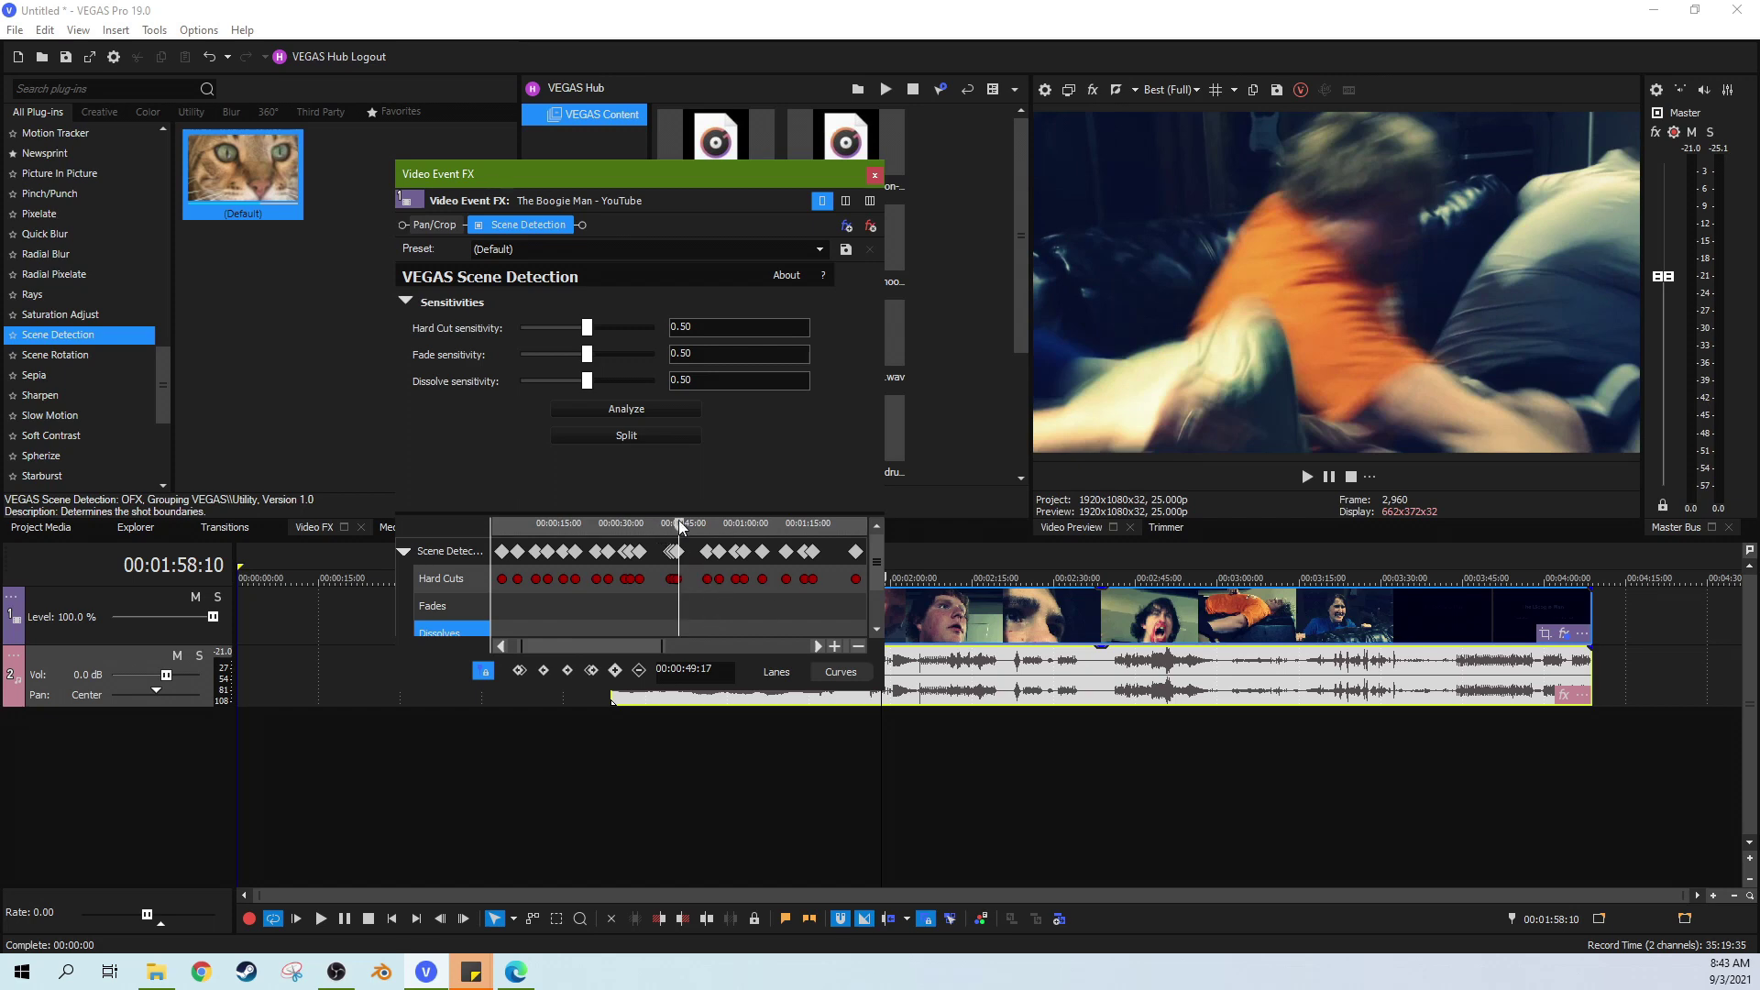
drag(678, 520, 761, 586)
scroll(762, 587, up, 2)
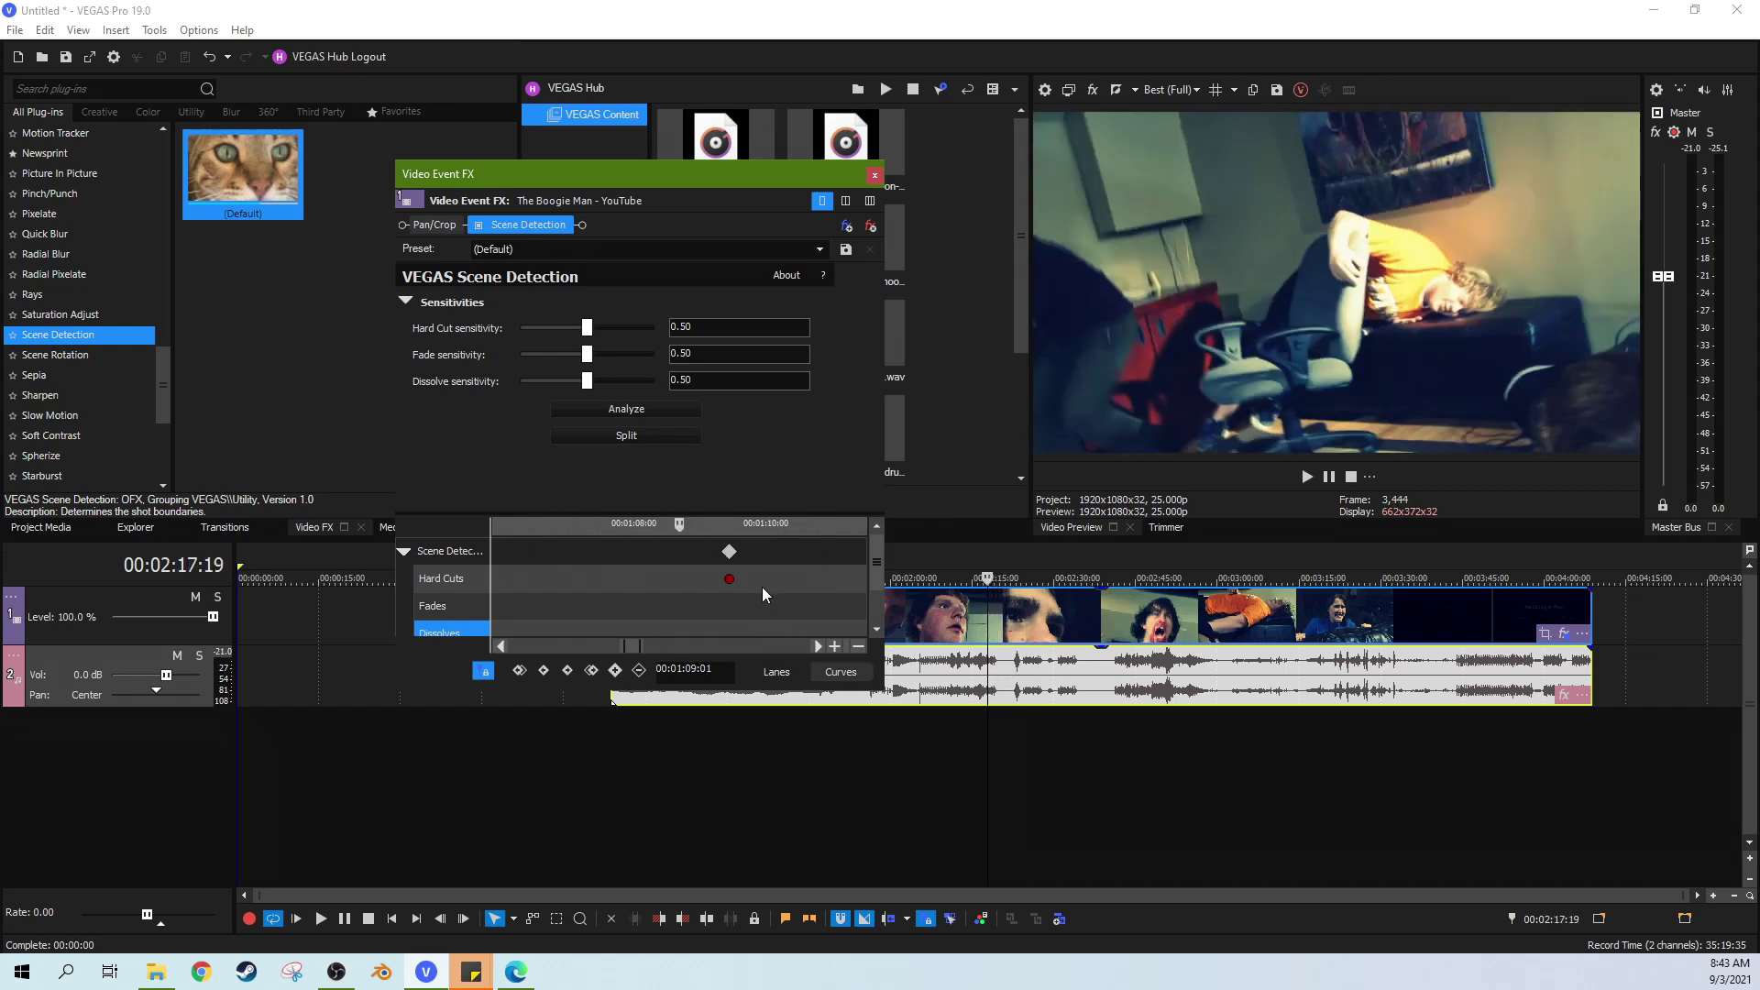
mouse_move(679, 526)
mouse_down()
mouse_move(728, 544)
mouse_move(701, 550)
mouse_up()
click(700, 550)
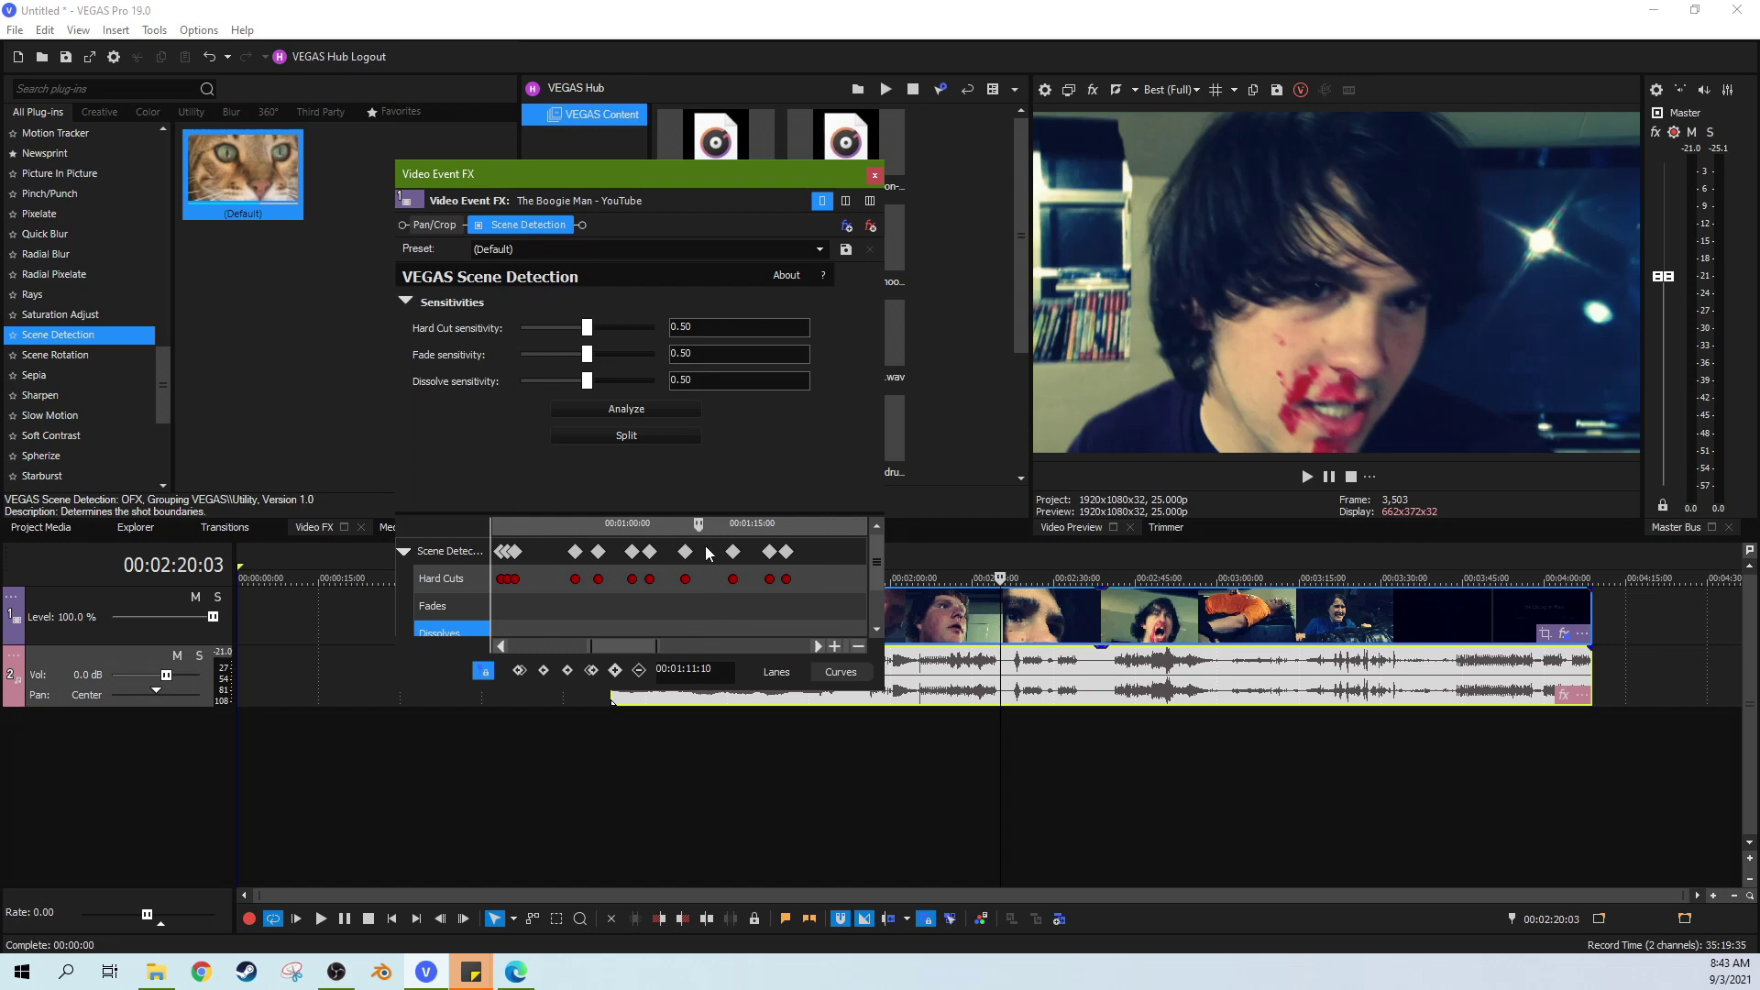
drag(699, 527, 840, 551)
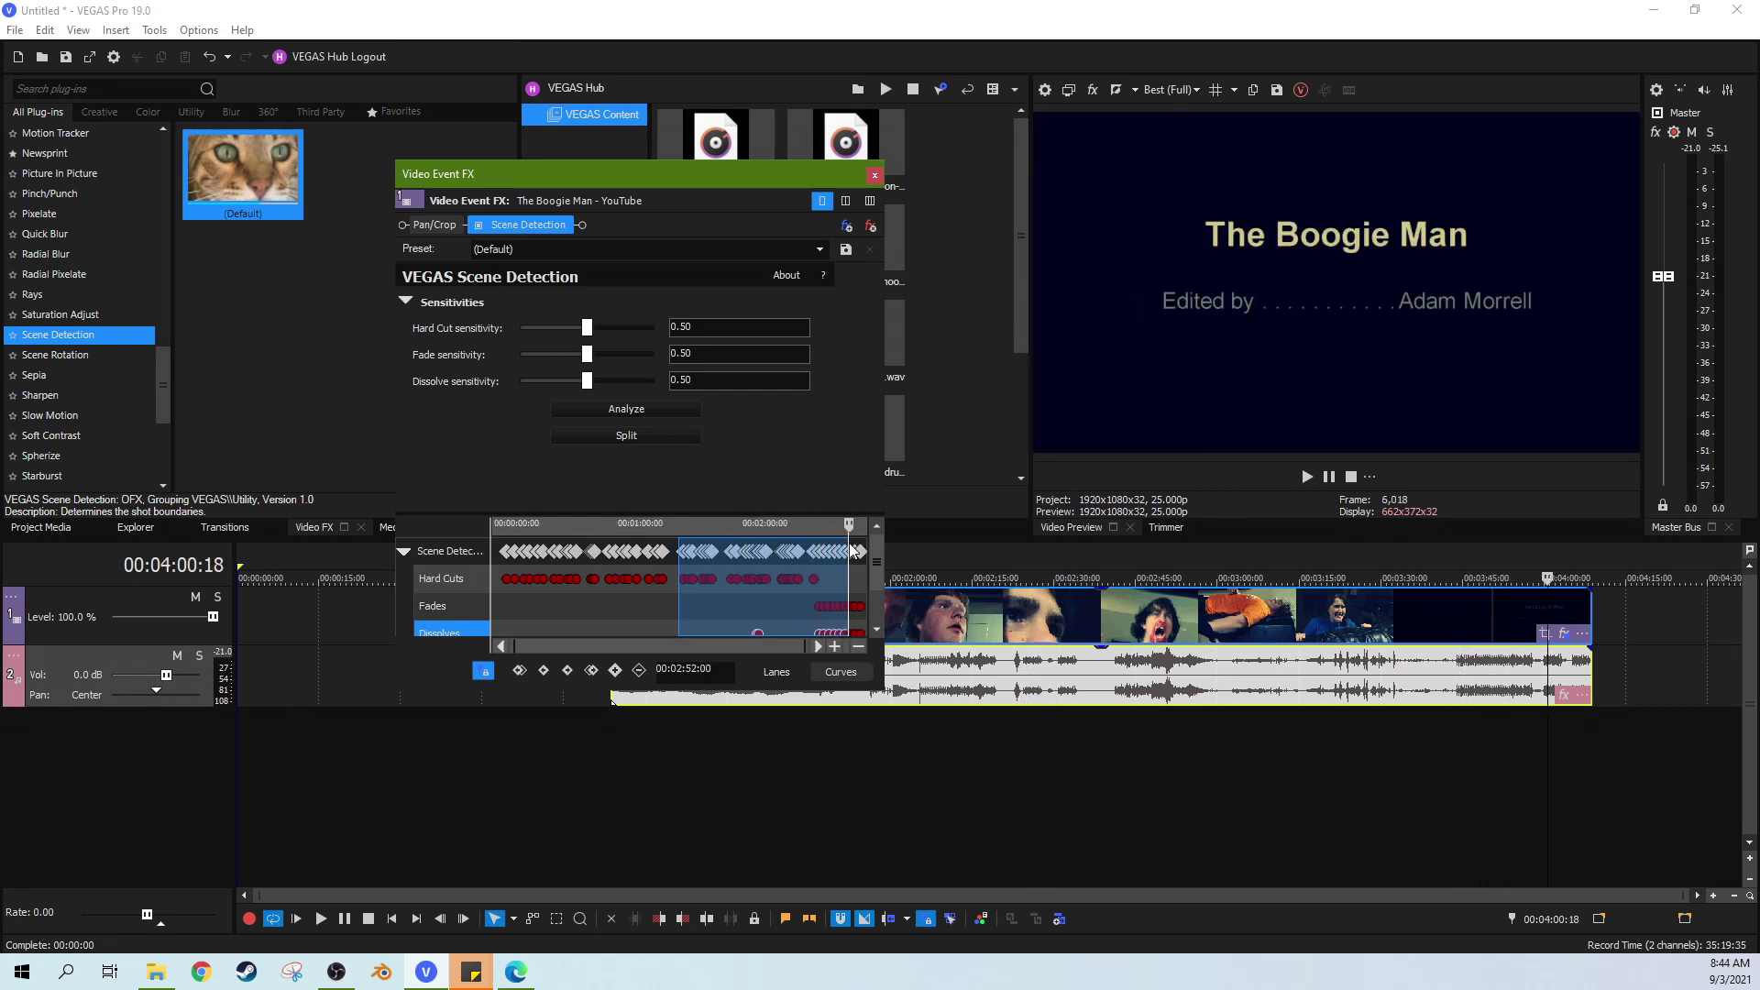
scroll(844, 570, up, 5)
drag(680, 526, 570, 530)
click(577, 526)
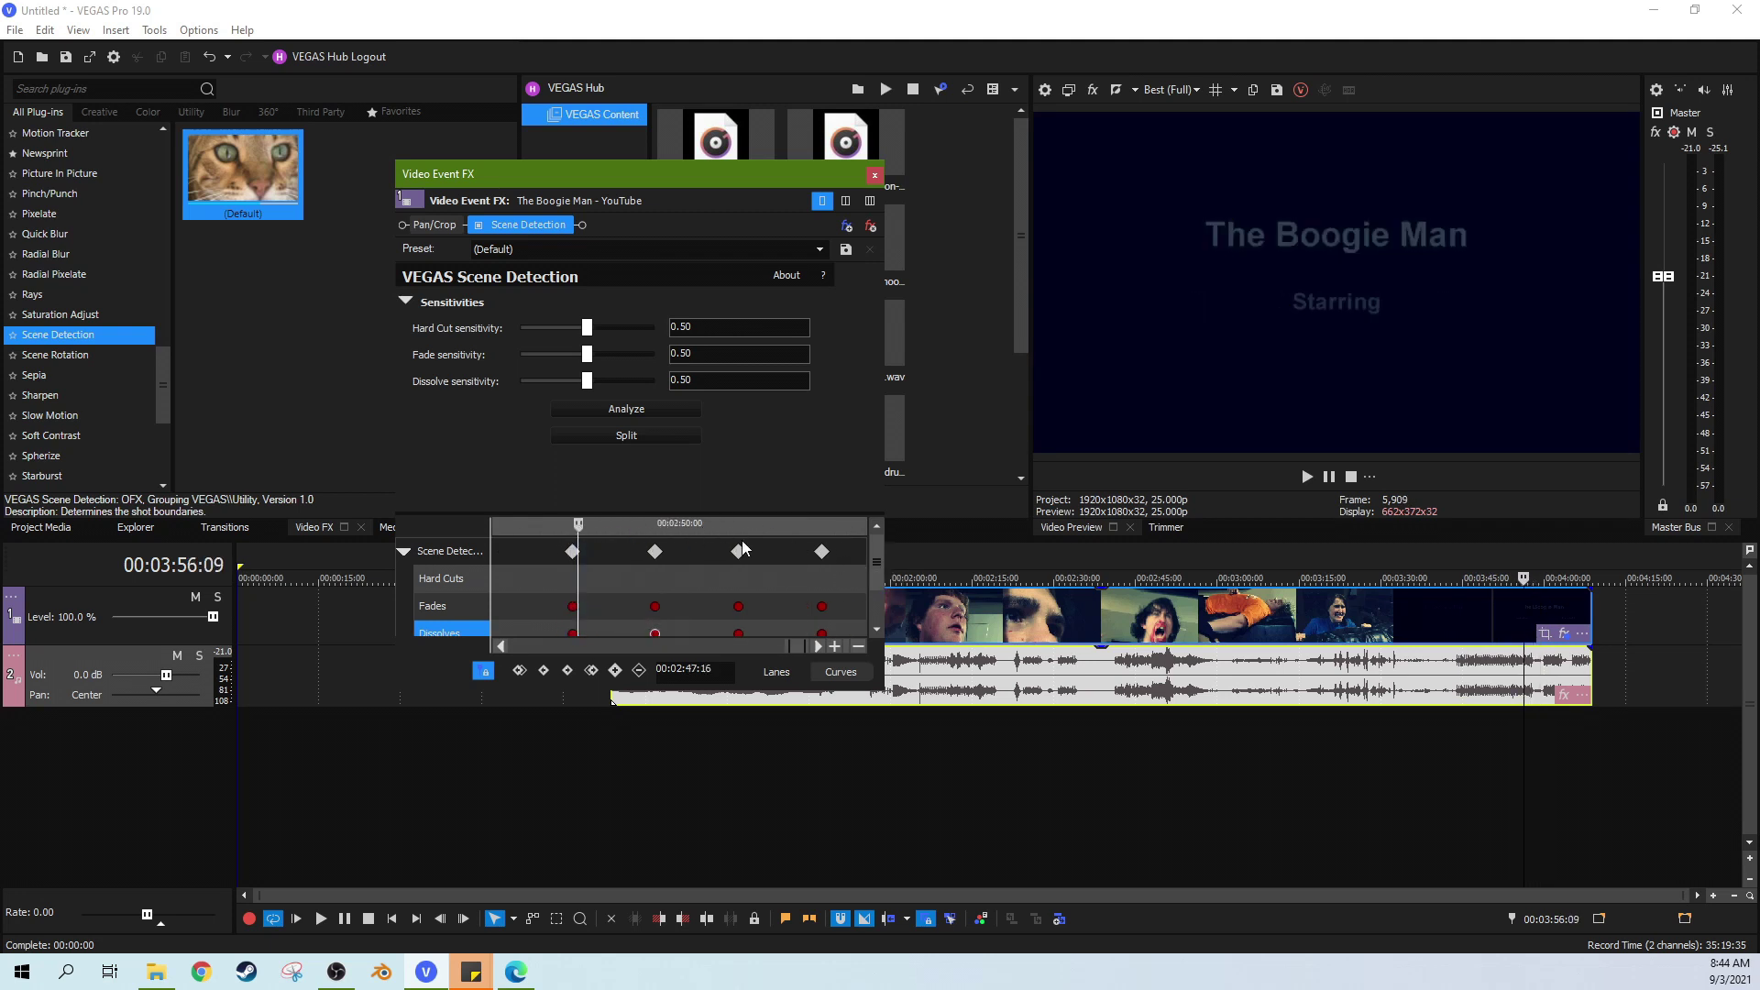
scroll(874, 597, down, 1)
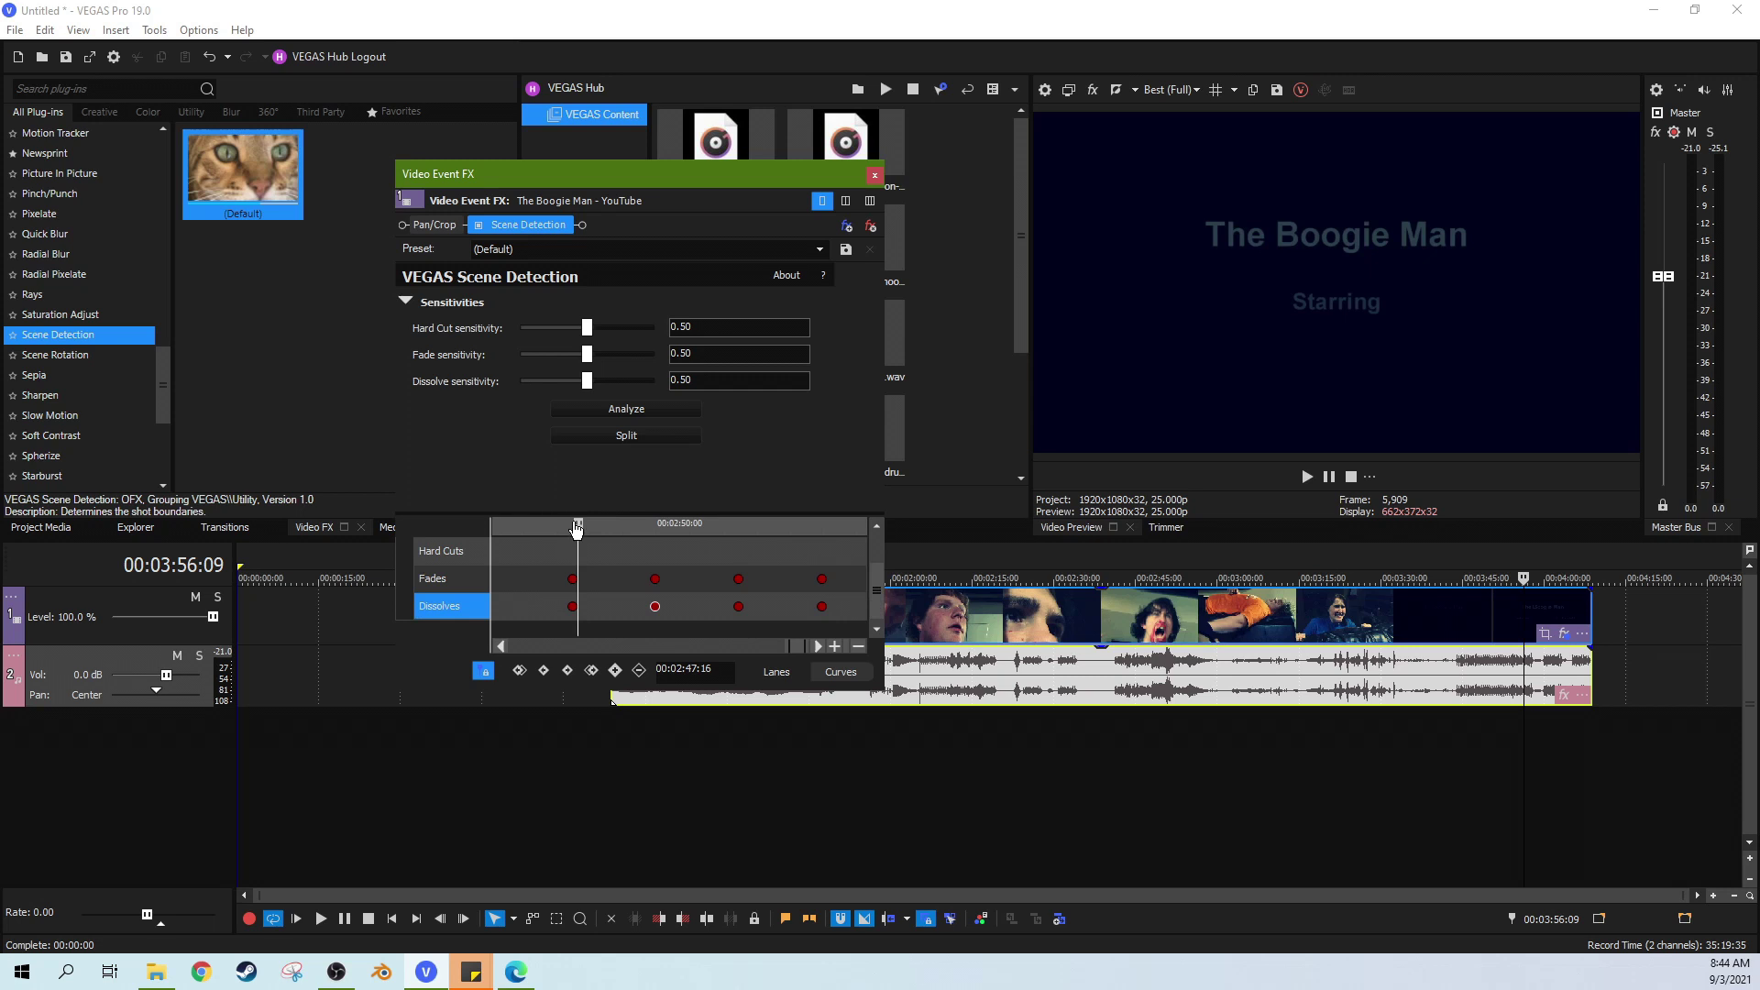
drag(576, 530, 686, 537)
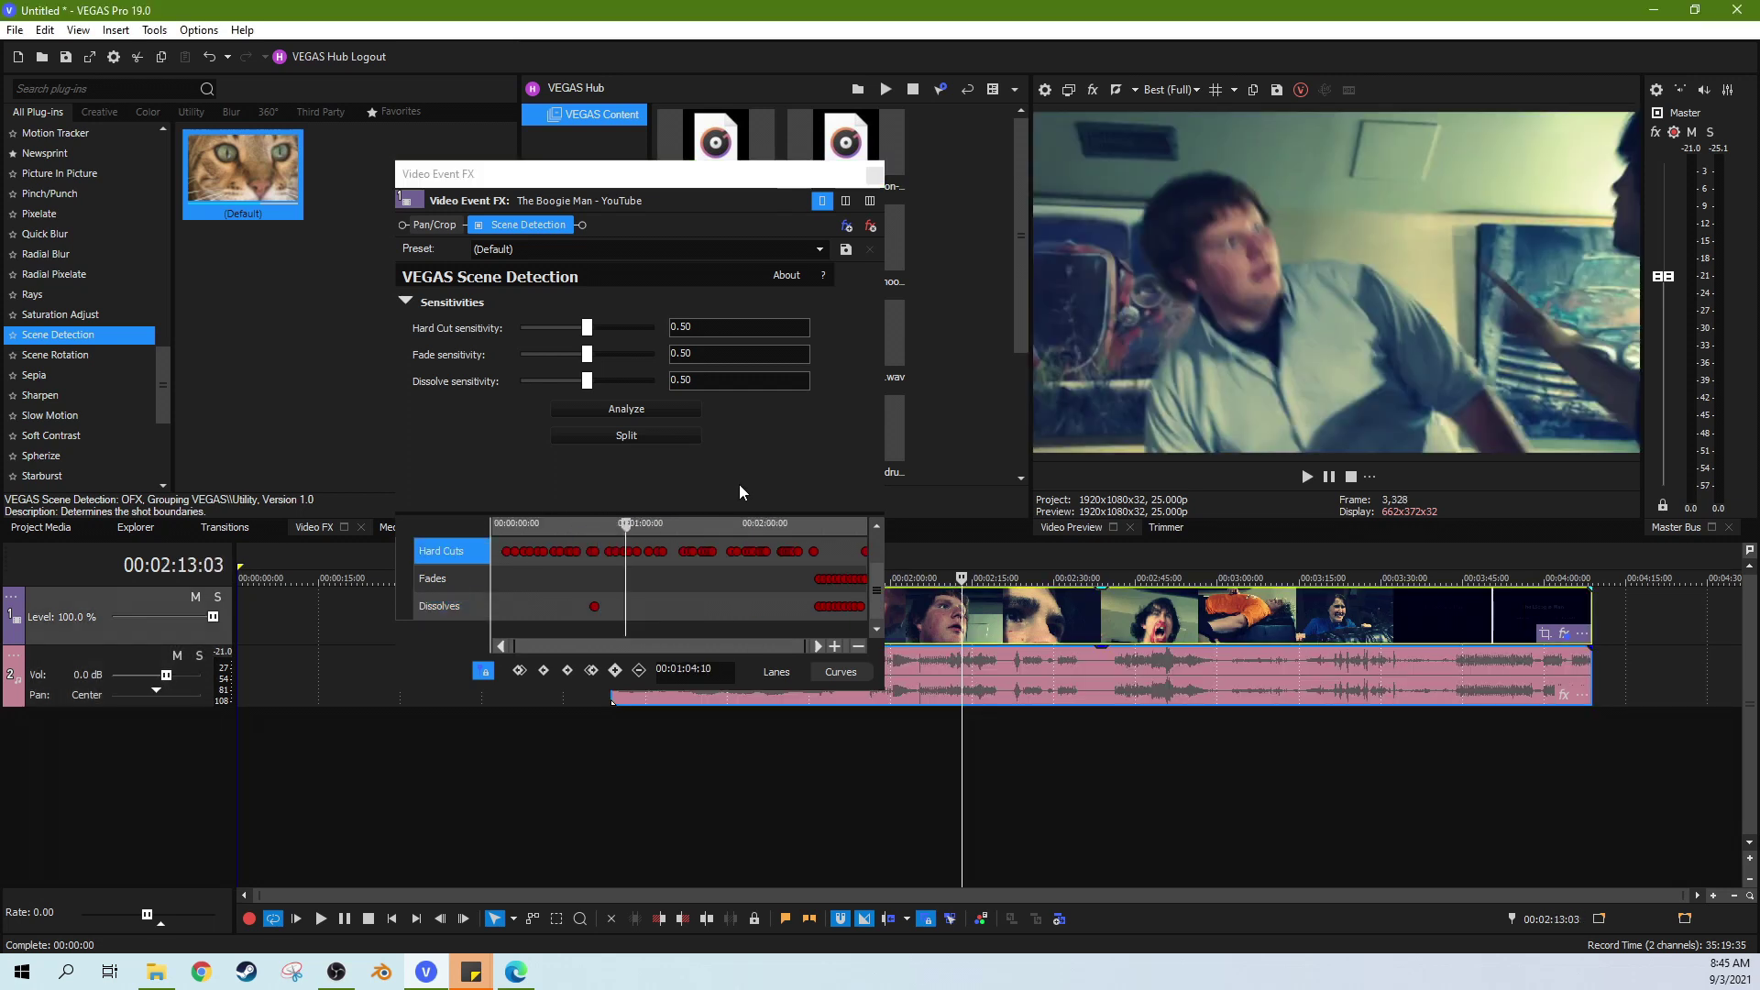
- Select The Boogie Man event at 02:23 and apply Scene Detection's Split
click(1018, 612)
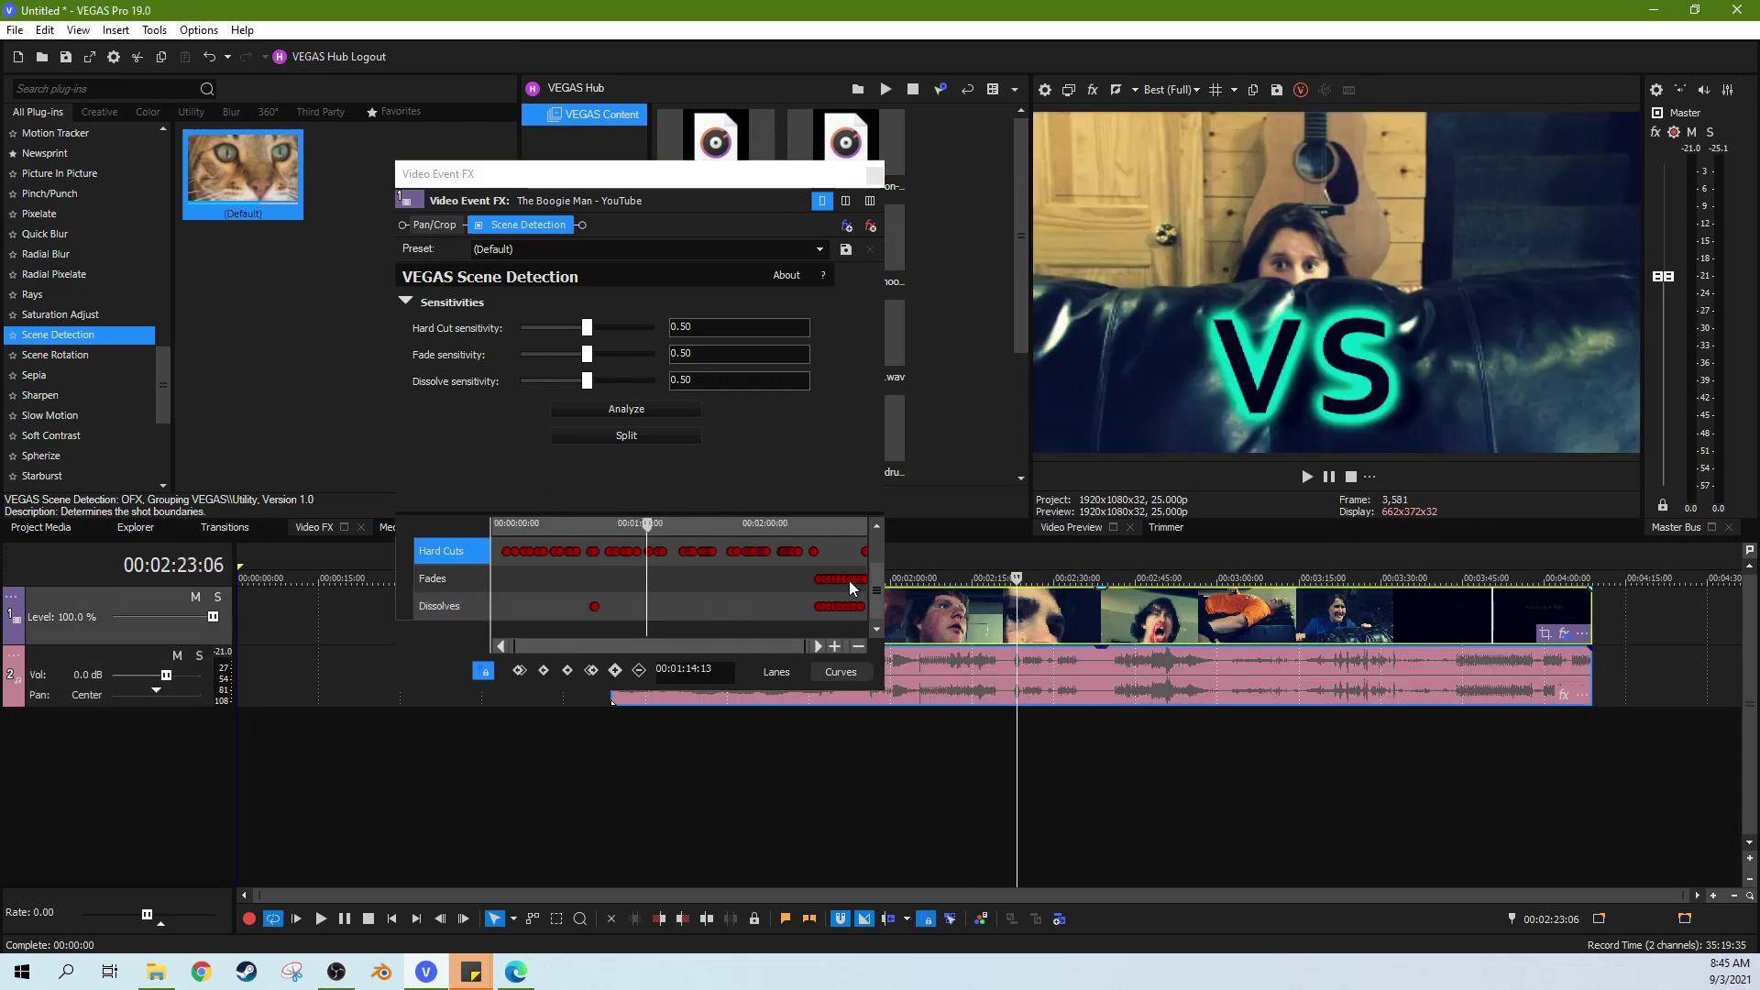
click(627, 435)
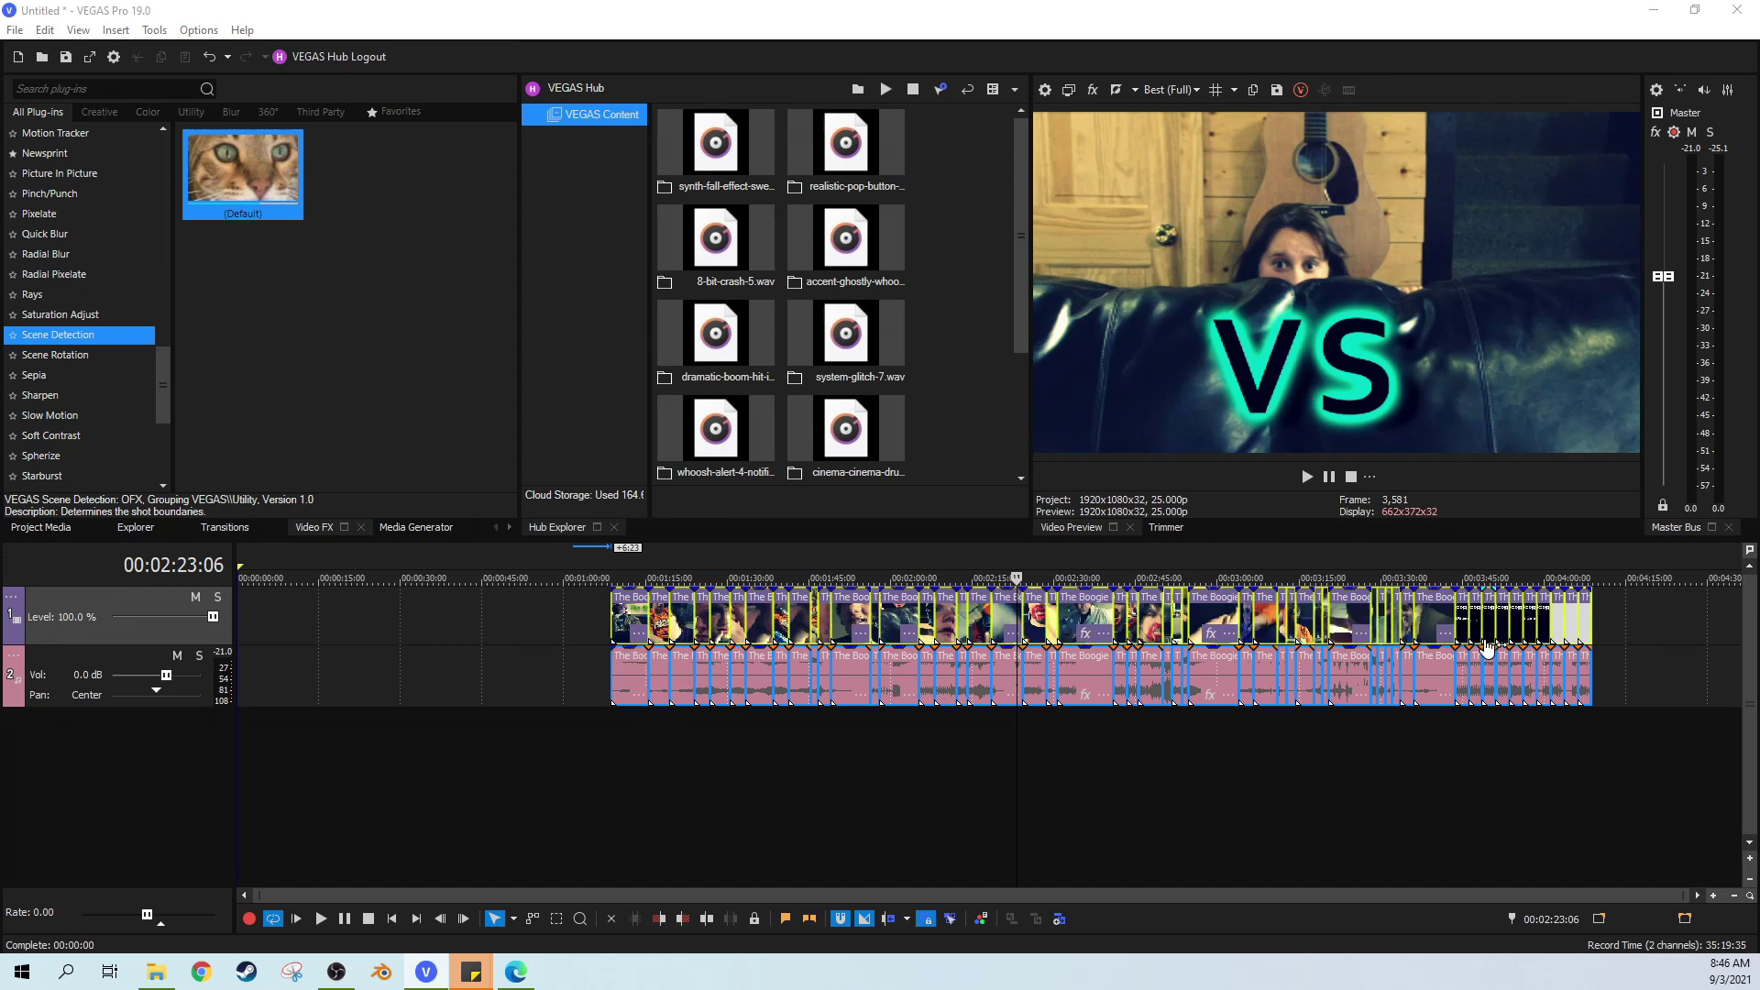
click(618, 560)
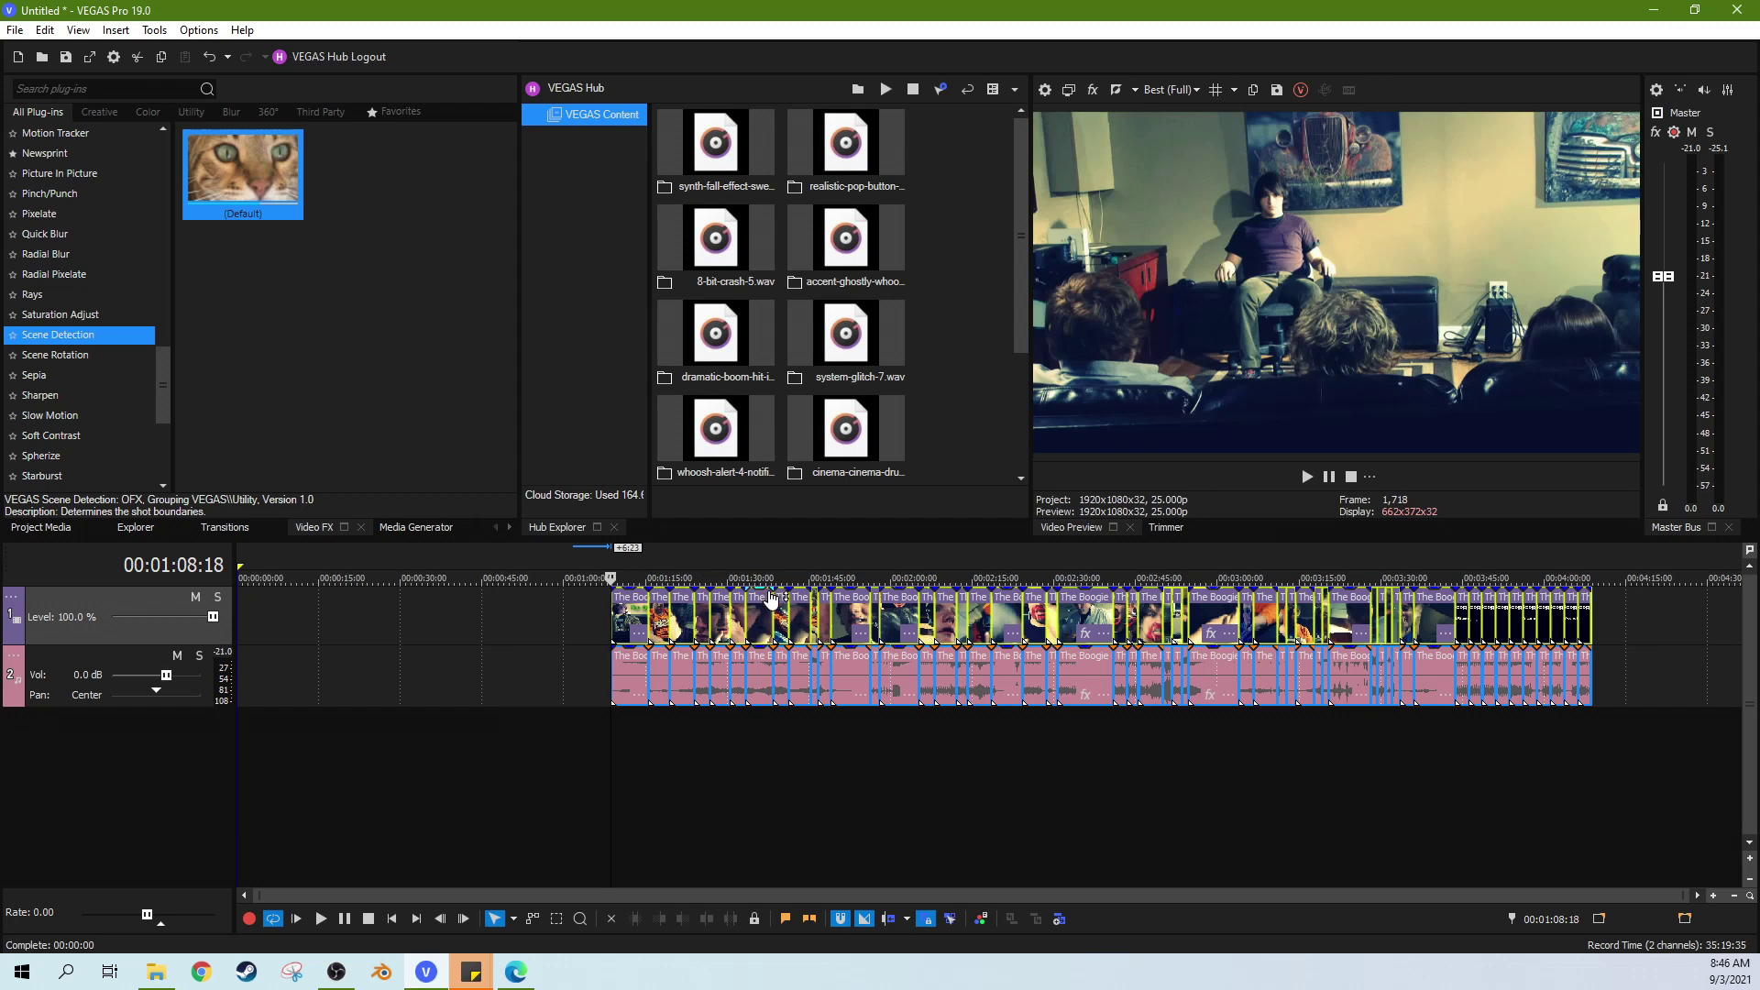
scroll(942, 587, up, 3)
scroll(963, 599, down, 3)
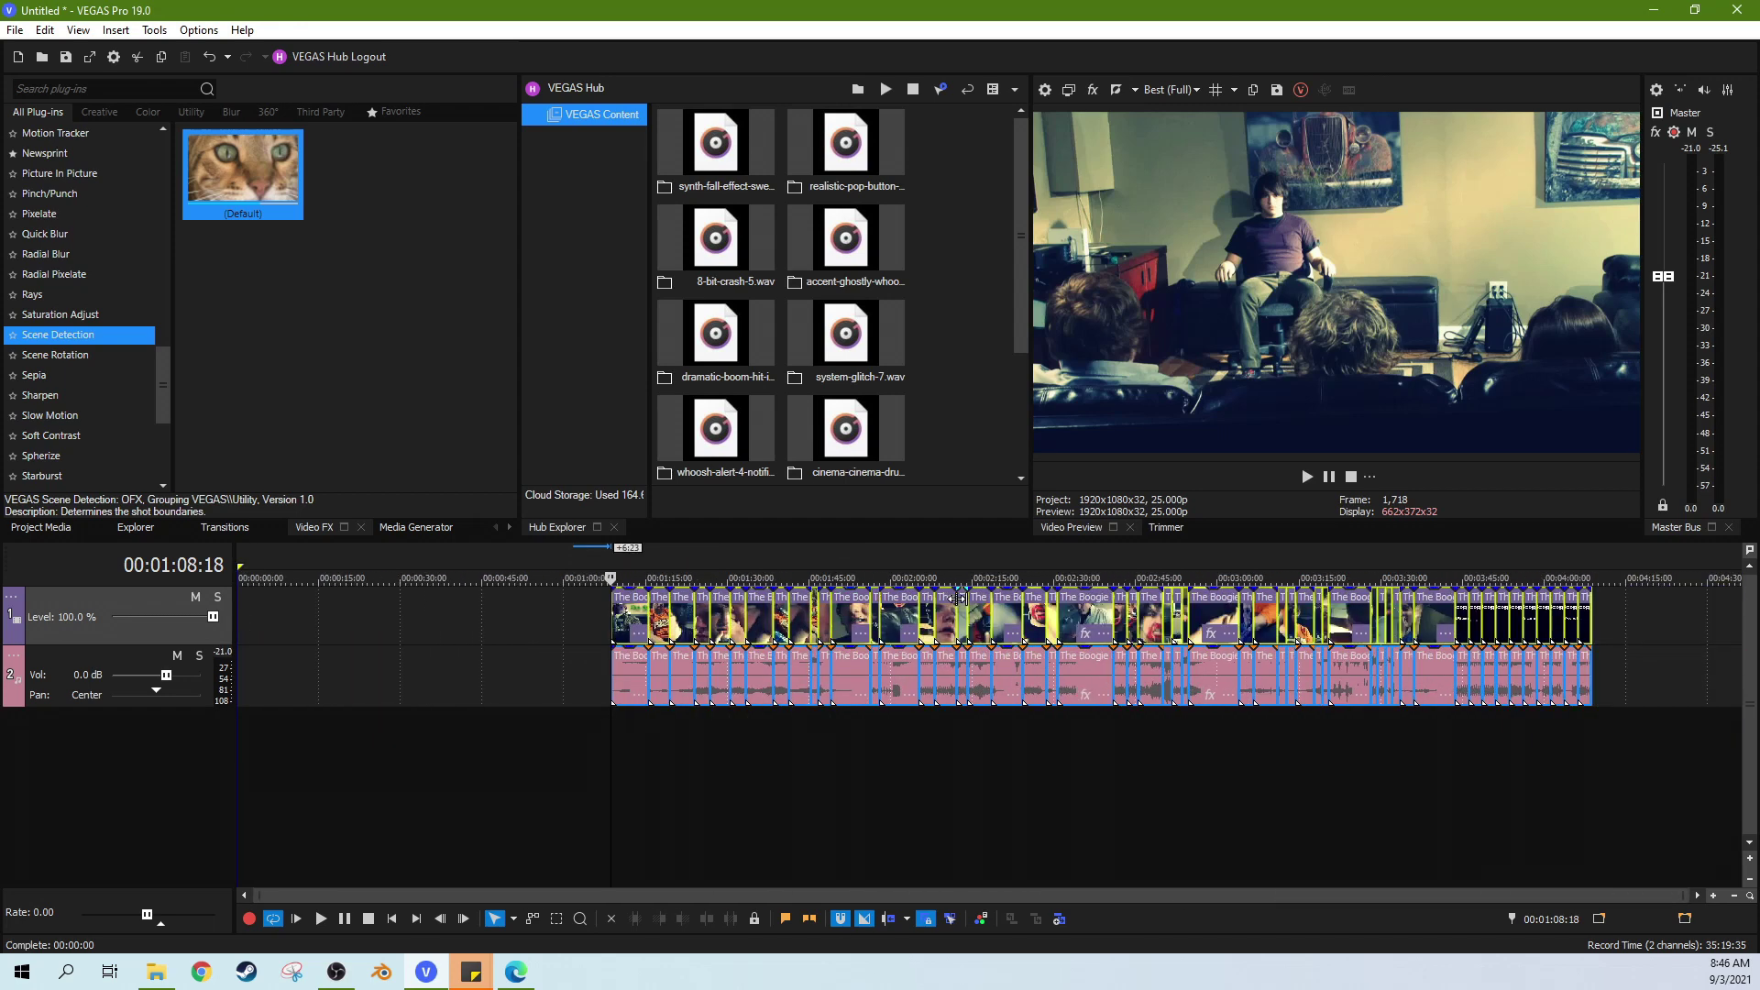